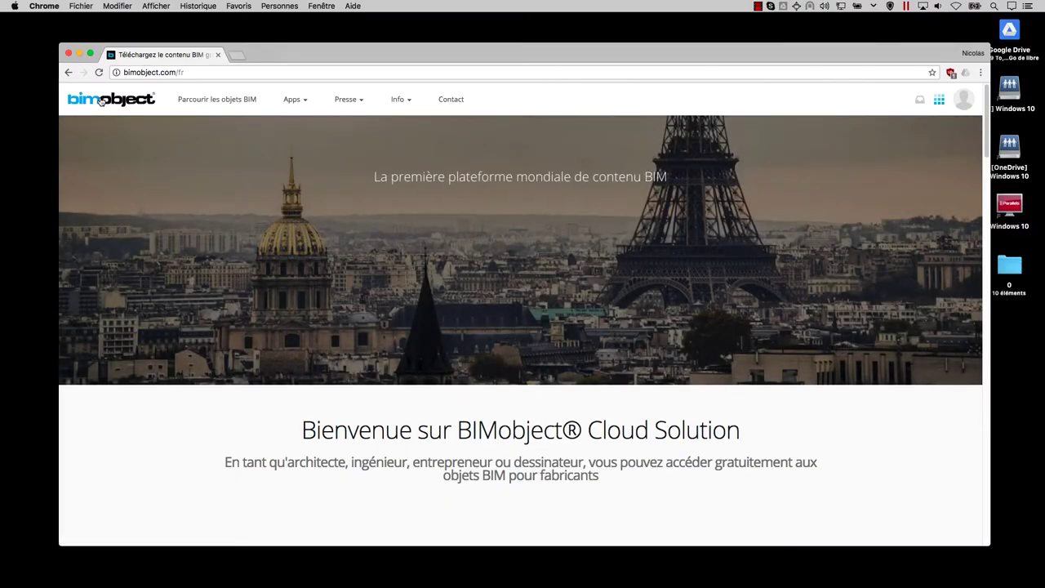
# - Search the BIMobject catalogue for alphacan and filter it to ALPHACAN products
pyautogui.click(197, 99)
pyautogui.write('a')
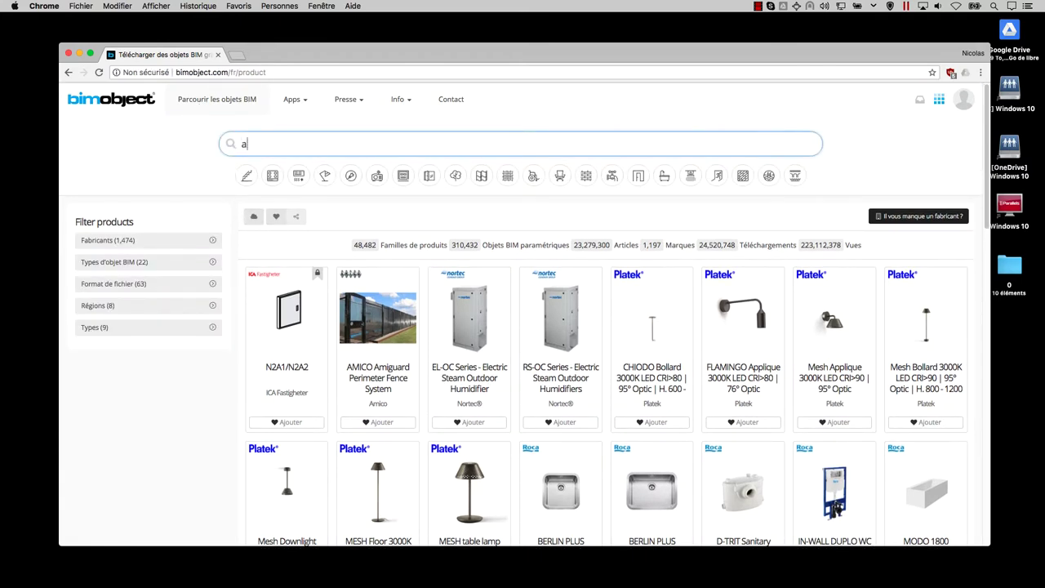
pyautogui.write('lphacan')
pyautogui.click(254, 184)
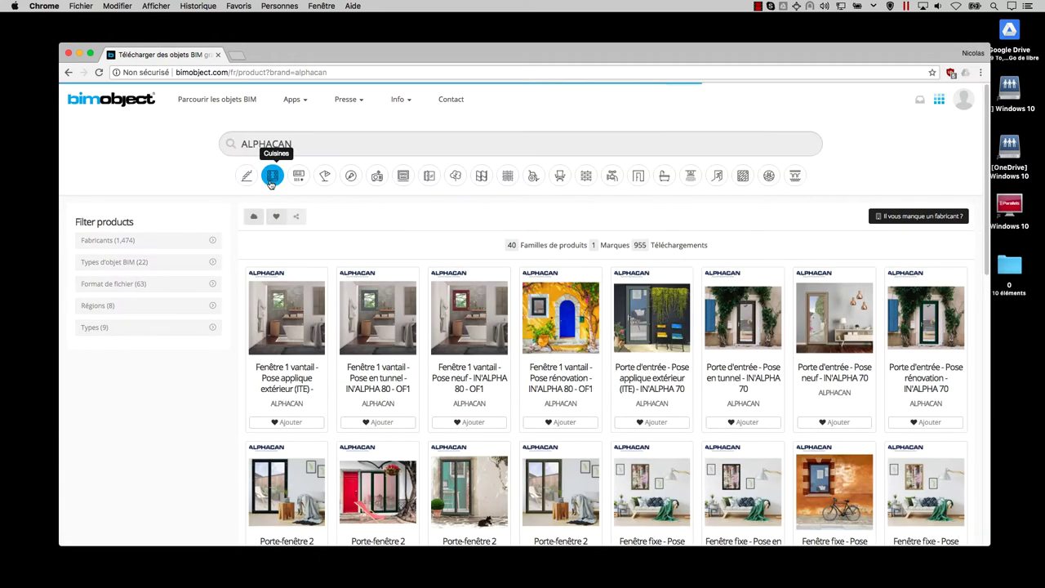
pyautogui.scroll(-2, 685, 300)
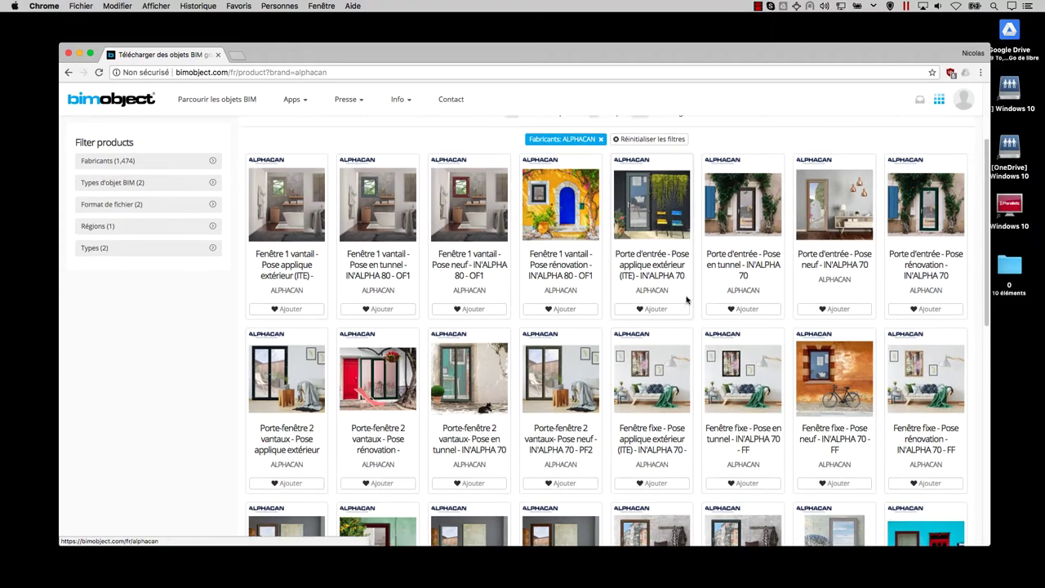
pyautogui.scroll(-2, 685, 301)
pyautogui.scroll(-2, 682, 310)
pyautogui.scroll(-4, 673, 322)
pyautogui.scroll(6, 661, 341)
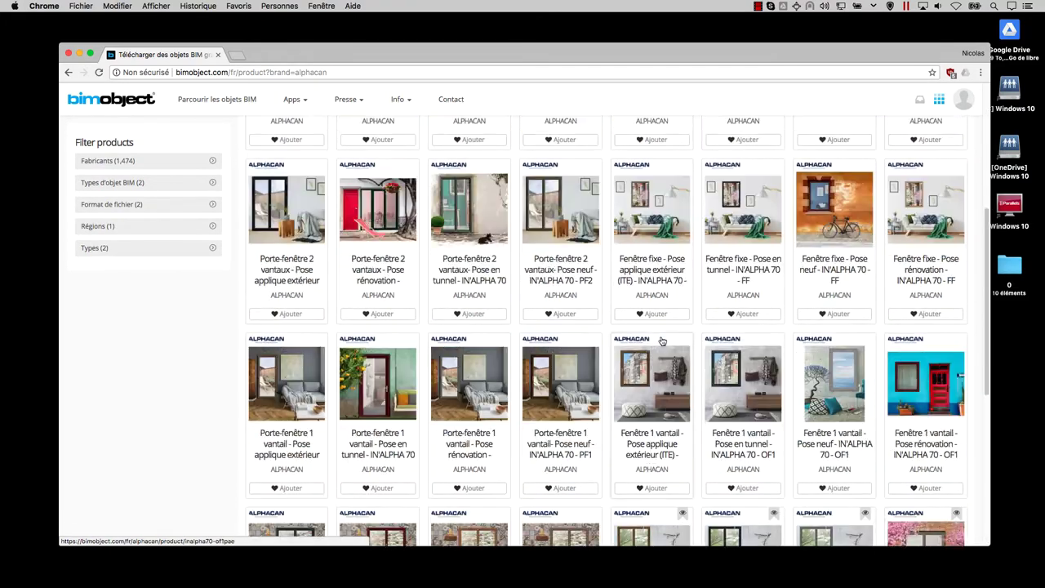
pyautogui.scroll(6, 661, 342)
# - Search ALPHACAN's products for of2, listing its eight two-leaf window families
pyautogui.doubleClick(325, 145)
pyautogui.write('f2')
pyautogui.press('Return')
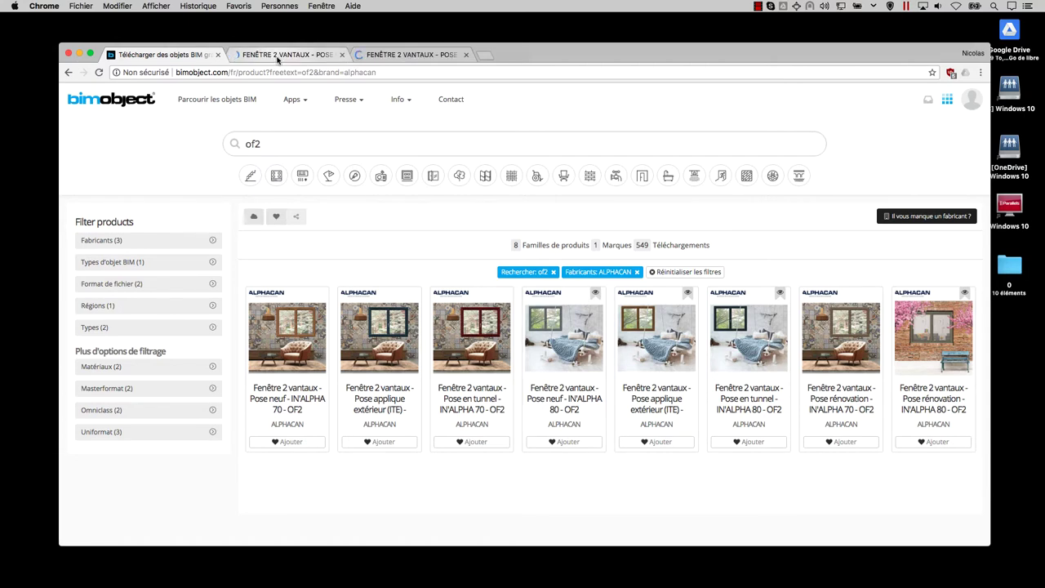
# - Review the IN'ALPHA 70 OF2 page's Spécification, Liens, Divers and Classification sections
pyautogui.click(278, 55)
pyautogui.scroll(-3, 360, 204)
pyautogui.scroll(2, 393, 286)
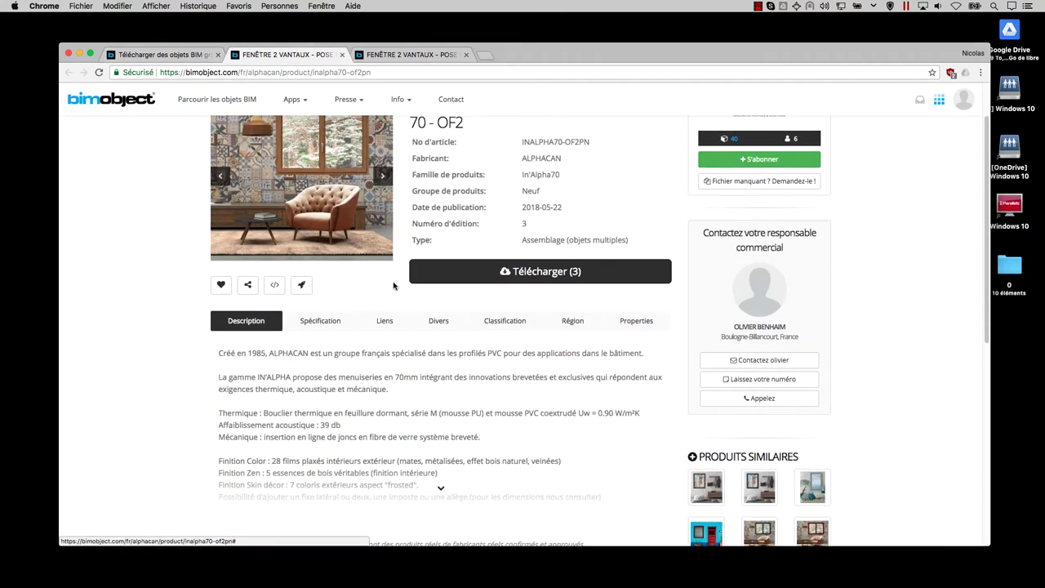
pyautogui.click(321, 323)
pyautogui.click(384, 321)
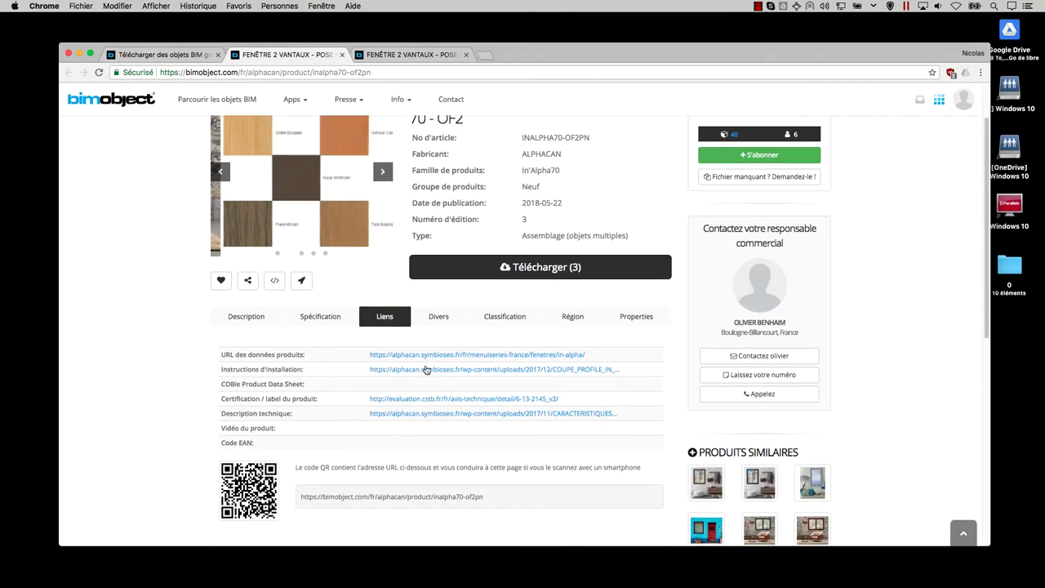
pyautogui.click(438, 328)
pyautogui.click(505, 326)
pyautogui.scroll(-2, 490, 327)
pyautogui.scroll(3, 408, 263)
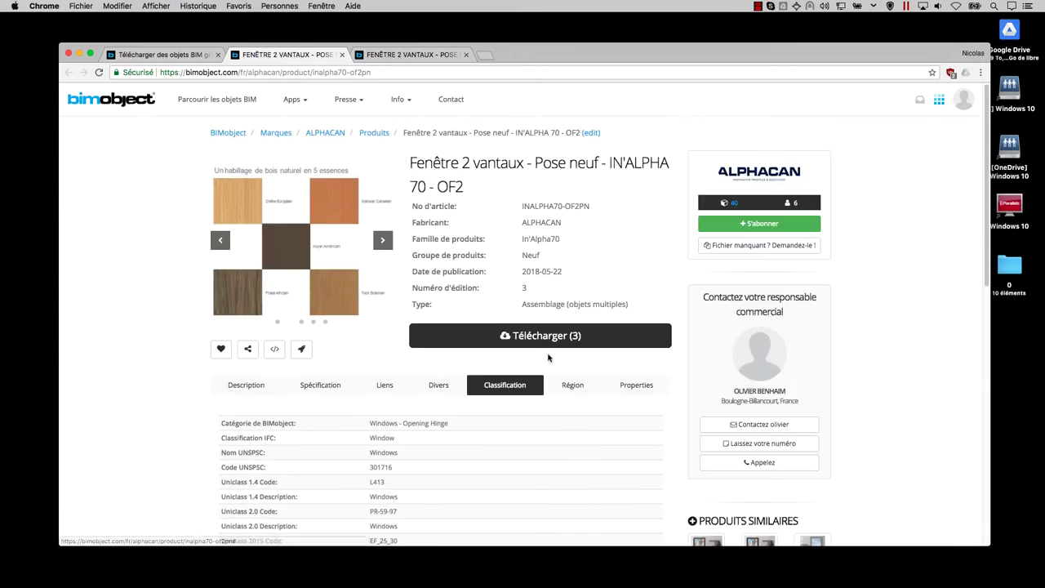
# - Check the Région and Properties sections and open the window in BIMsupply's 3D viewer
pyautogui.click(572, 384)
pyautogui.click(636, 384)
pyautogui.scroll(-3, 489, 343)
pyautogui.scroll(3, 408, 311)
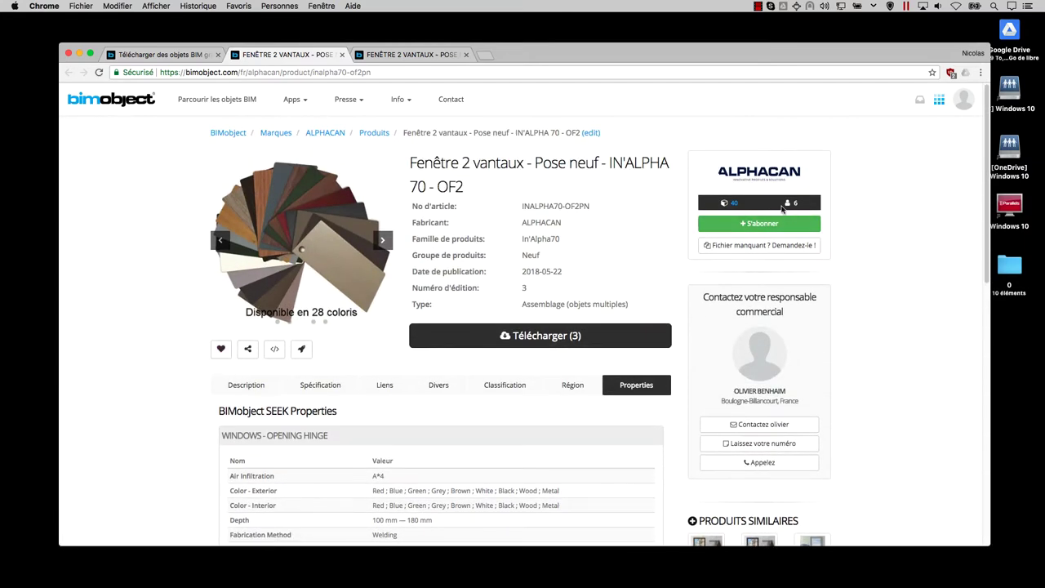
pyautogui.click(302, 348)
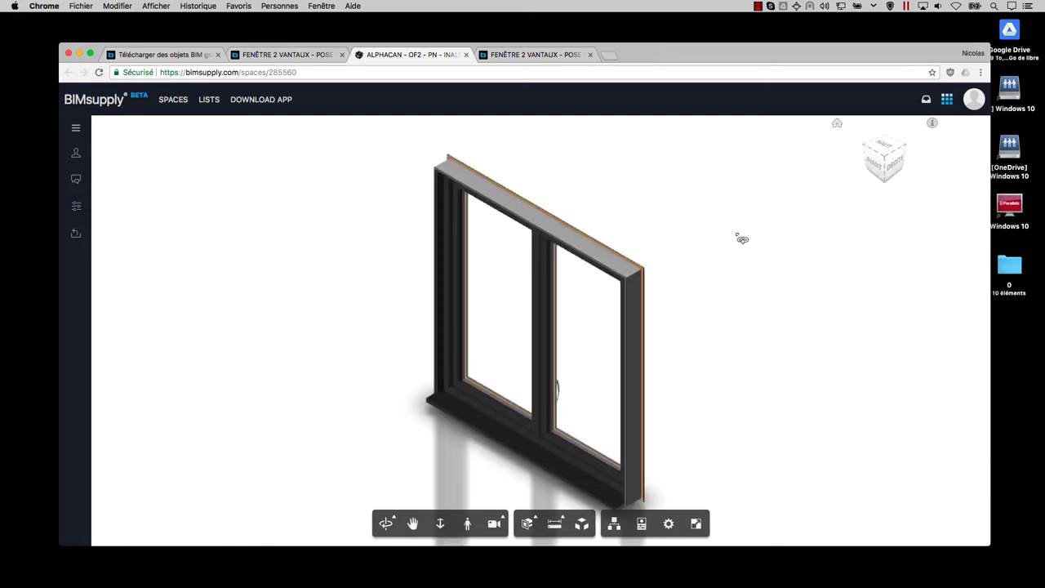
# - Orbit the OF2 window model and read through its property list
pyautogui.moveTo(909, 181); pyautogui.dragTo(774, 211)
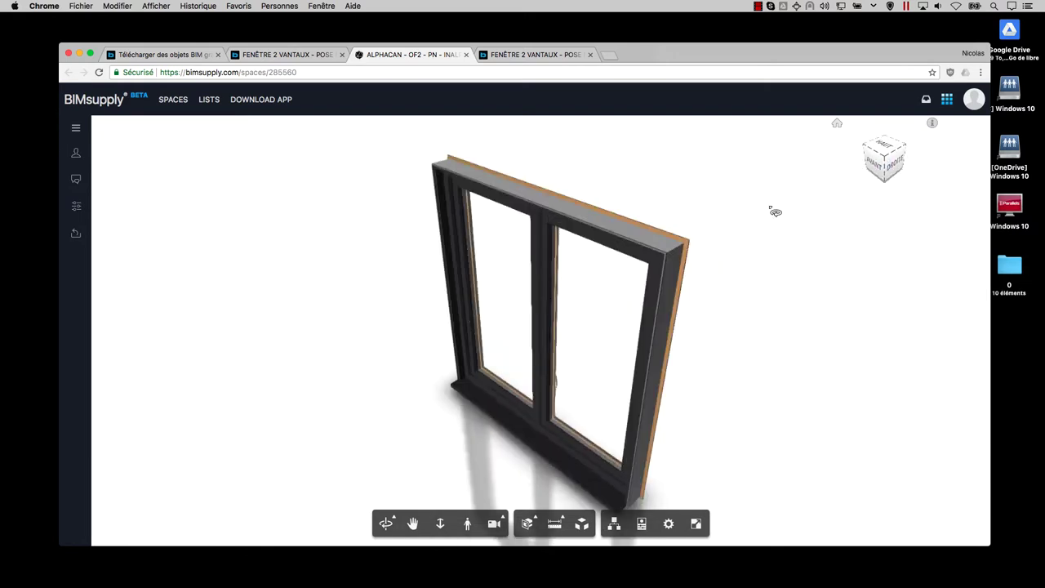
pyautogui.moveTo(765, 344)
pyautogui.mouseDown()
pyautogui.moveTo(705, 383)
pyautogui.moveTo(860, 378)
pyautogui.moveTo(724, 423)
pyautogui.moveTo(679, 478)
pyautogui.mouseUp()
pyautogui.click(679, 478)
pyautogui.click(640, 523)
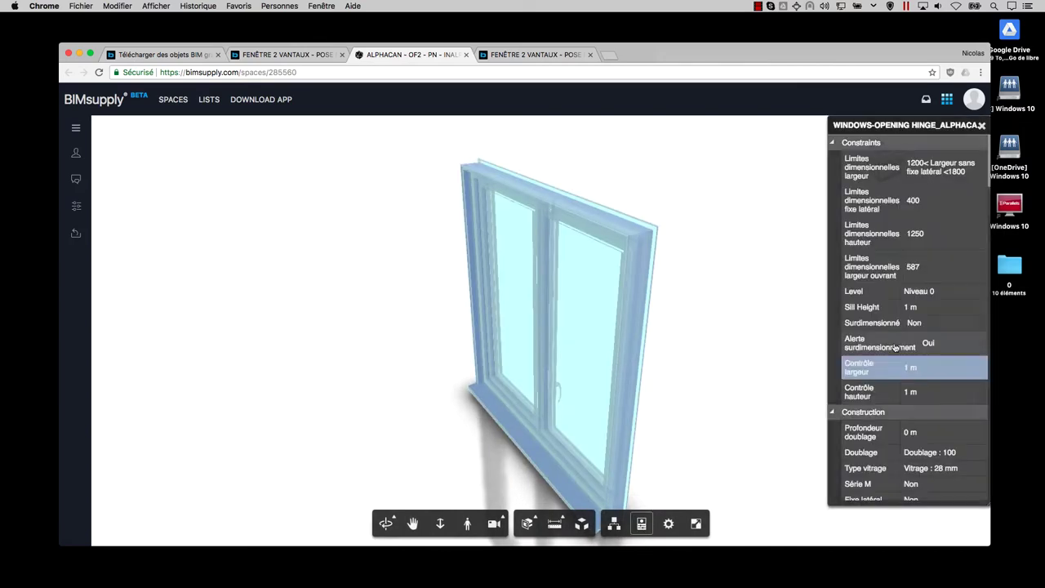
pyautogui.scroll(-3, 899, 236)
pyautogui.scroll(-5, 900, 236)
pyautogui.scroll(-5, 900, 236)
pyautogui.scroll(-5, 898, 238)
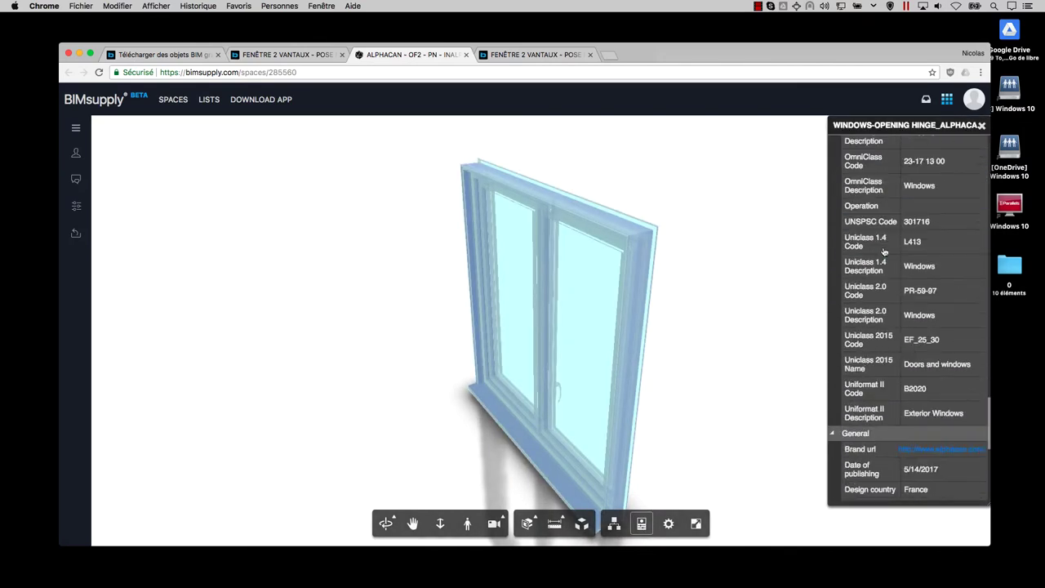
pyautogui.scroll(10, 884, 250)
# - Add a horizontal section cut through the window and orbit to its cut top
pyautogui.click(770, 233)
pyautogui.click(527, 524)
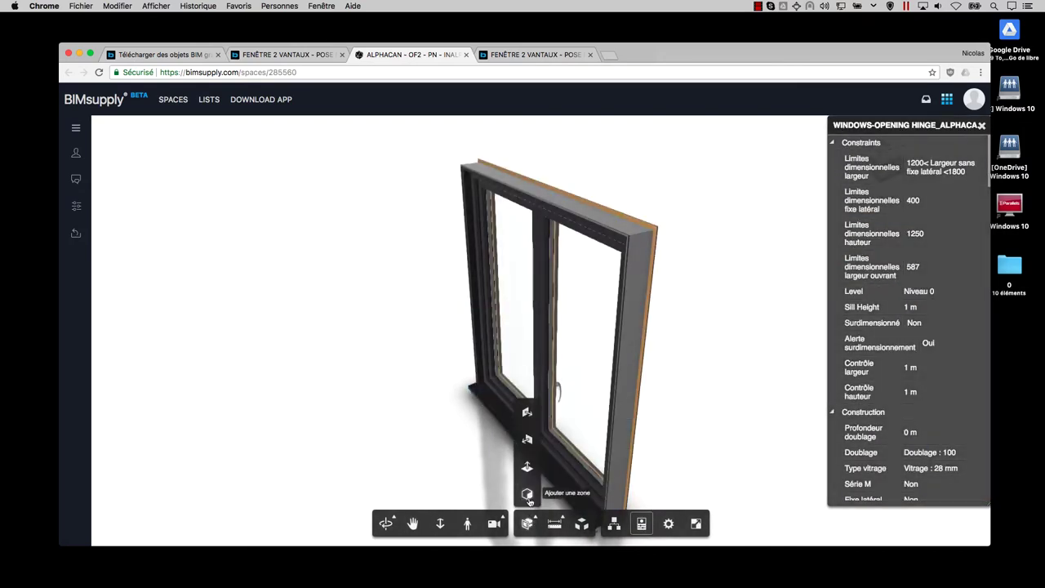
pyautogui.click(527, 466)
pyautogui.moveTo(724, 315)
pyautogui.mouseDown()
pyautogui.moveTo(425, 395)
pyautogui.moveTo(428, 350)
pyautogui.mouseUp()
# - Open the IN'ALPHA 80 window in 3D and cut it horizontally to expose its frame profile
pyautogui.click(522, 57)
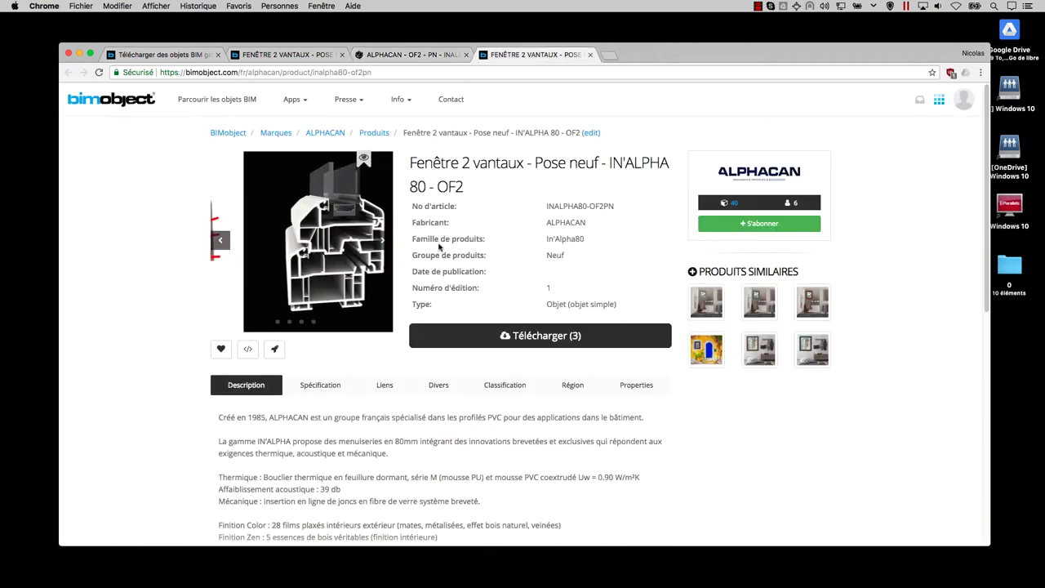
pyautogui.click(275, 357)
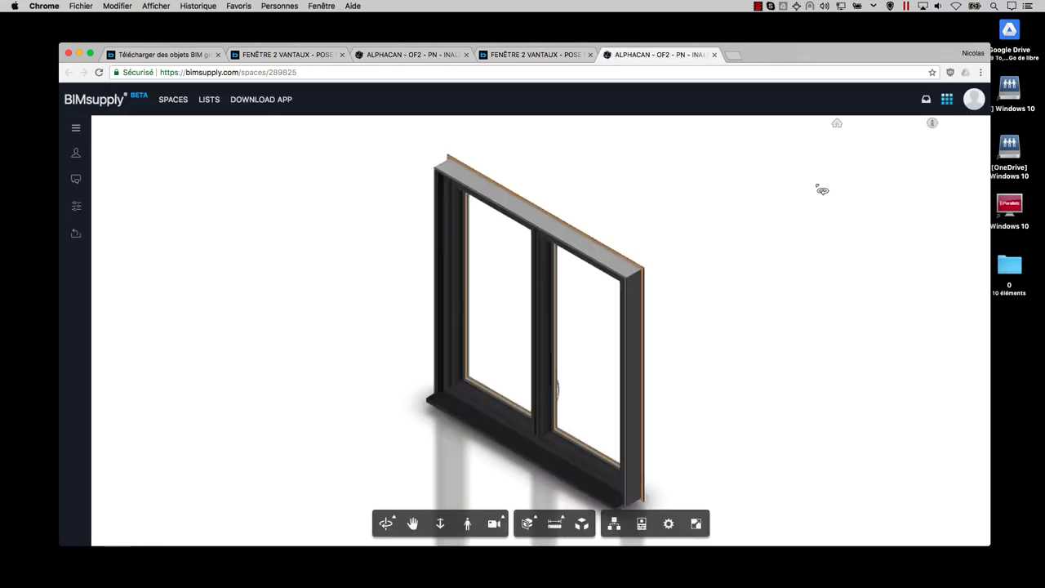
pyautogui.rightClick(905, 183)
pyautogui.click(816, 209)
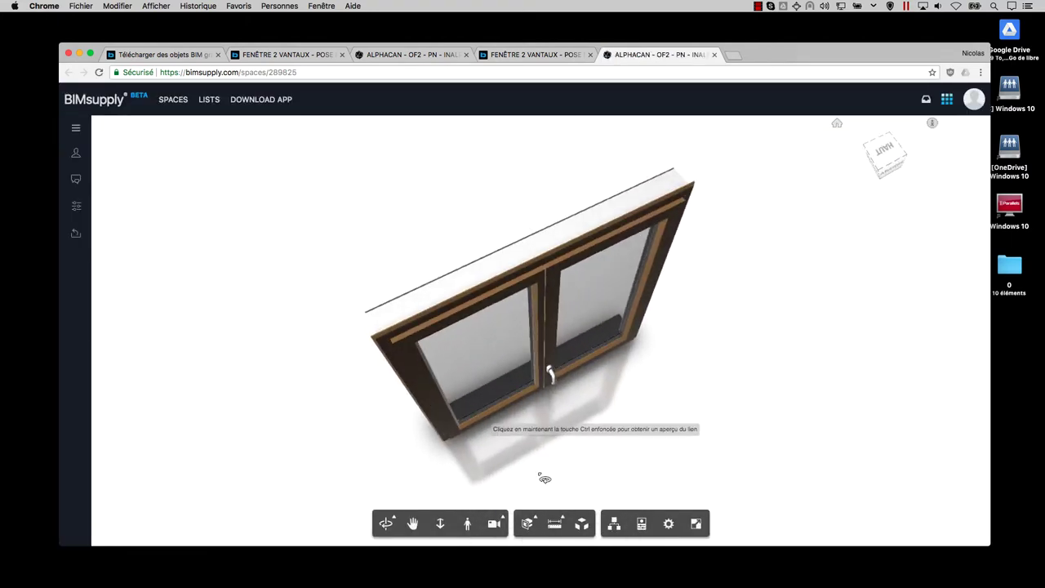
pyautogui.click(529, 524)
pyautogui.click(526, 467)
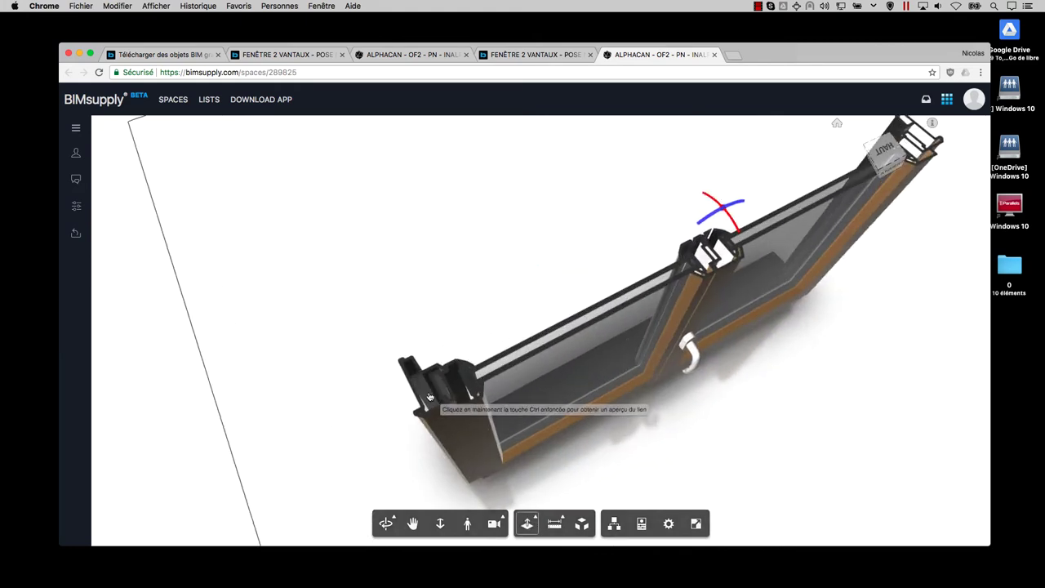
pyautogui.scroll(10, 530, 392)
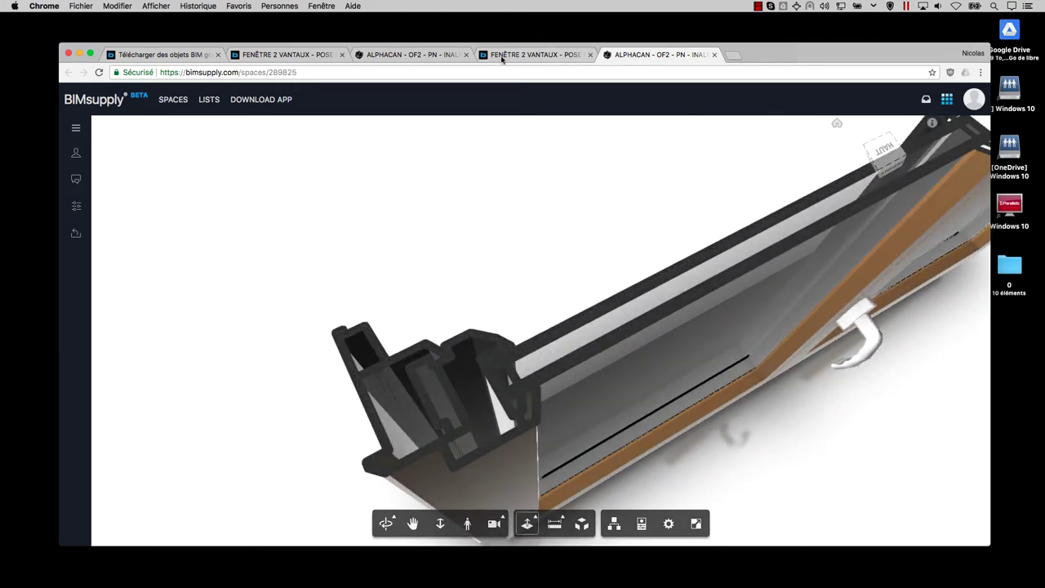
# - Compare with the IN'ALPHA 70 cut profile, then close both BIMsupply viewer tabs
pyautogui.press('super+3')
pyautogui.moveTo(480, 318); pyautogui.dragTo(535, 295)
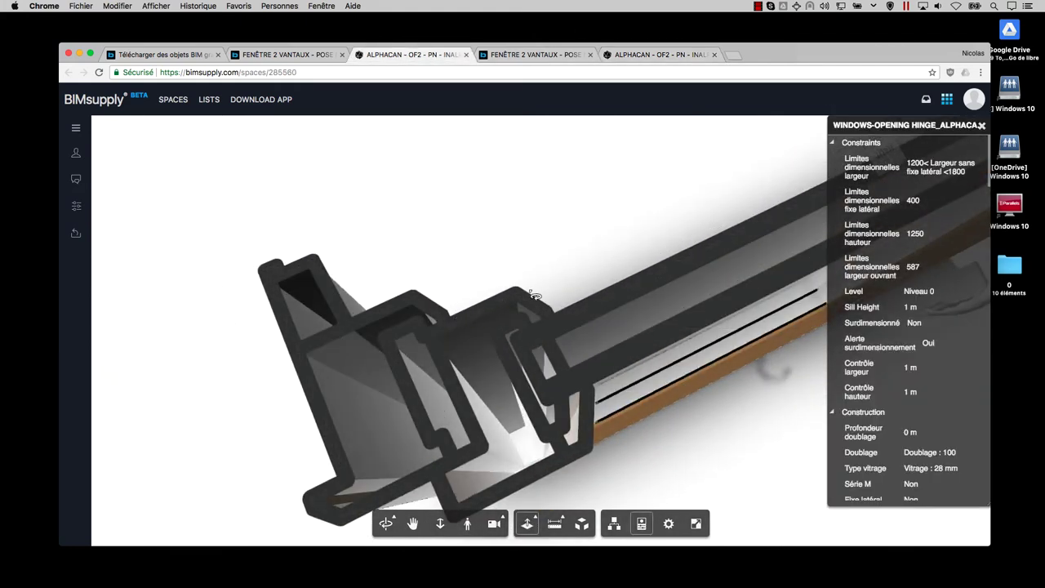
pyautogui.click(653, 55)
pyautogui.press('super+w')
# - Close the remaining viewer and IN'ALPHA 80 tabs, back on the IN'ALPHA 70 OF2 page
pyautogui.click(466, 54)
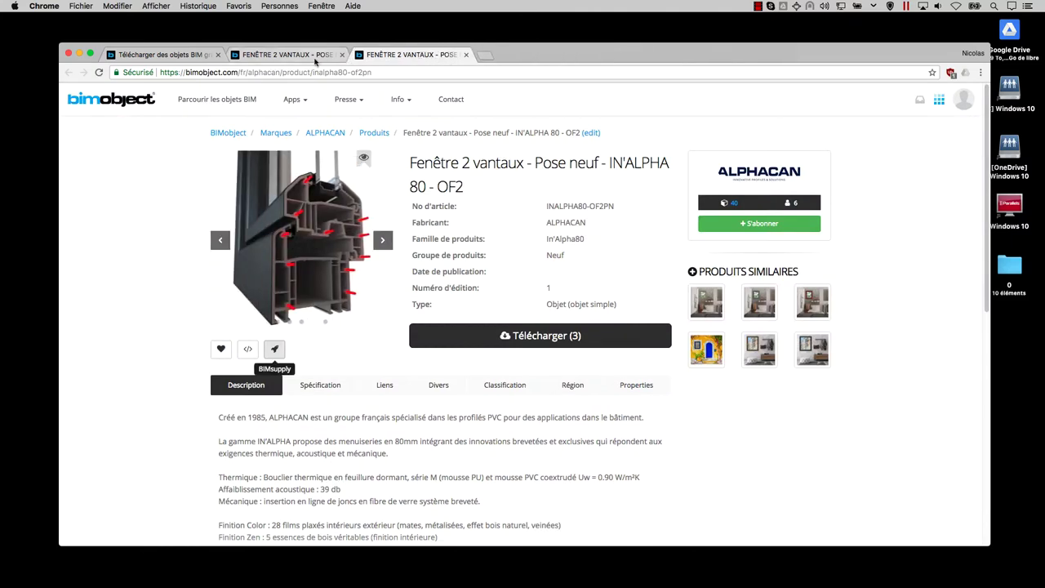
pyautogui.click(466, 55)
pyautogui.scroll(-3, 798, 375)
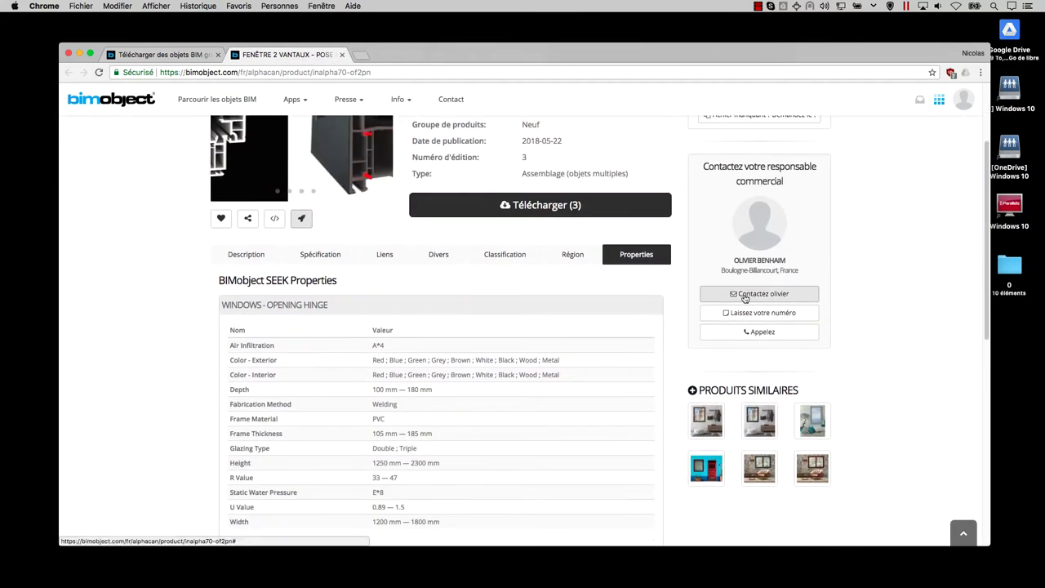
pyautogui.scroll(3, 559, 288)
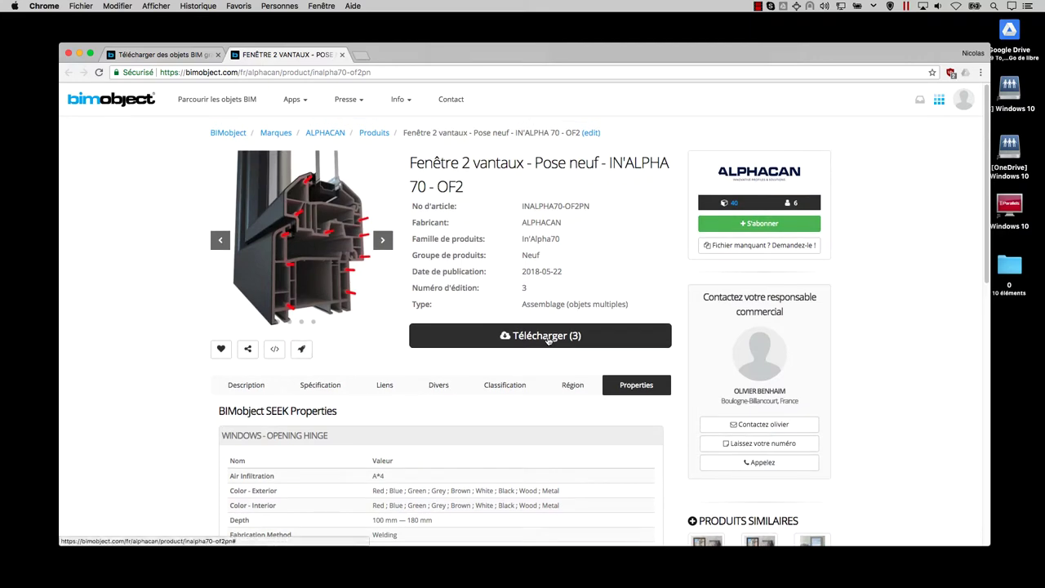
# - Download the ALPHACAN_materiaux.adsklib materials library and minimise the browser
pyautogui.click(485, 330)
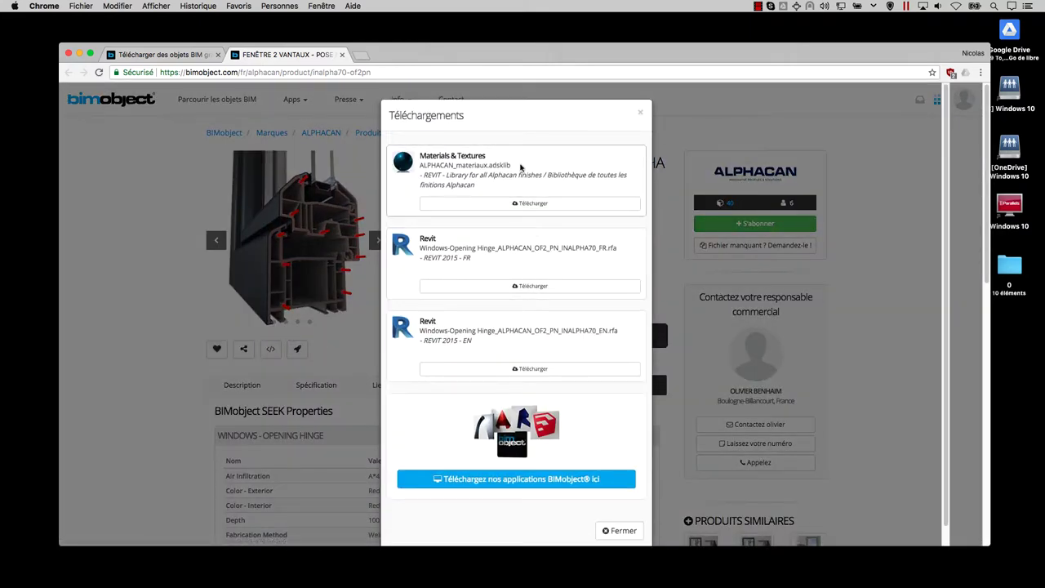
pyautogui.click(530, 203)
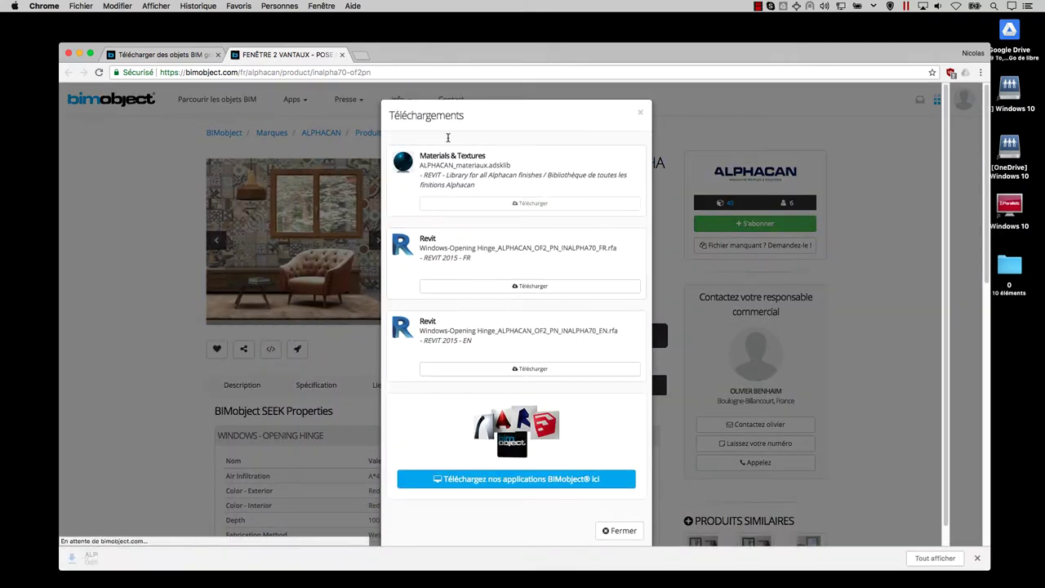
pyautogui.click(640, 112)
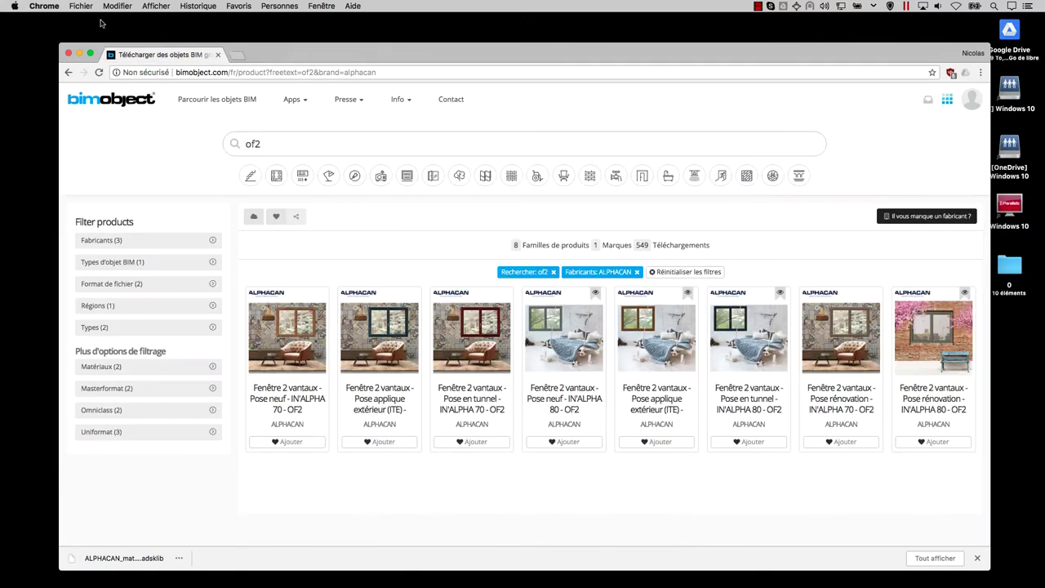
pyautogui.click(79, 53)
# - In the Revit house model, select the glass doors and window, then launch the BIMobject browser
pyautogui.click(500, 580)
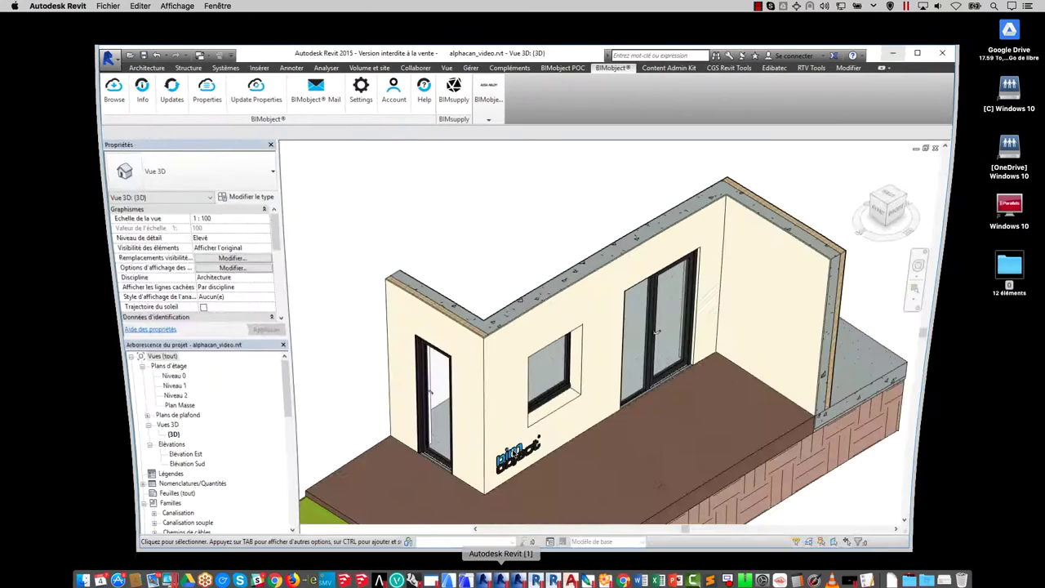
pyautogui.click(663, 331)
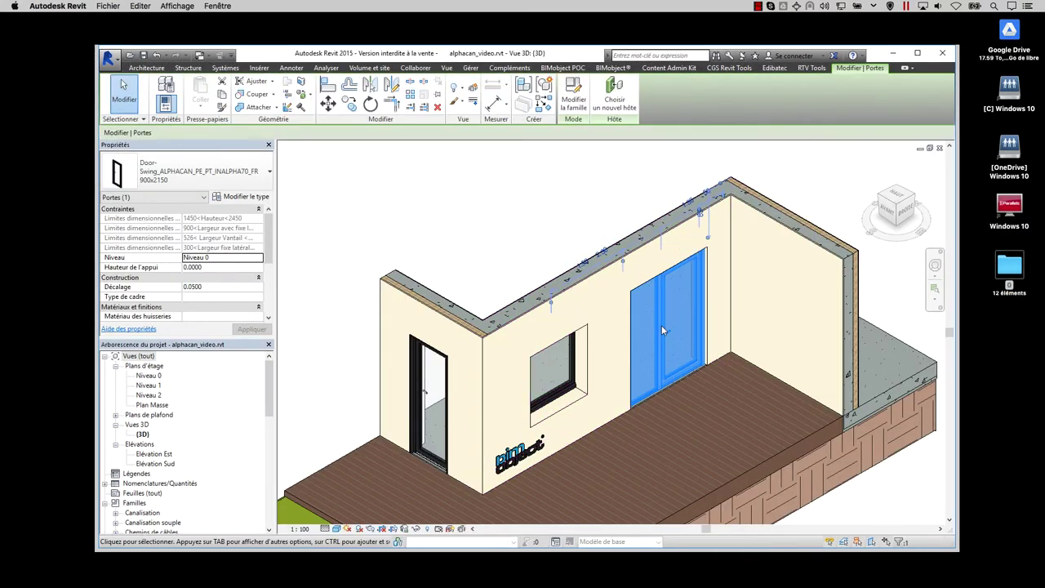
pyautogui.click(554, 367)
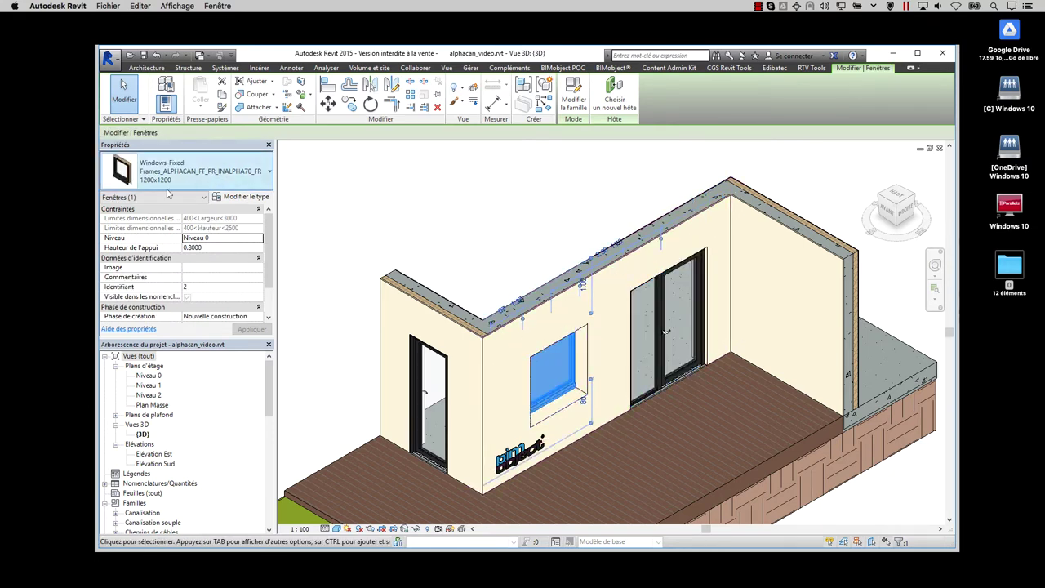
pyautogui.click(428, 400)
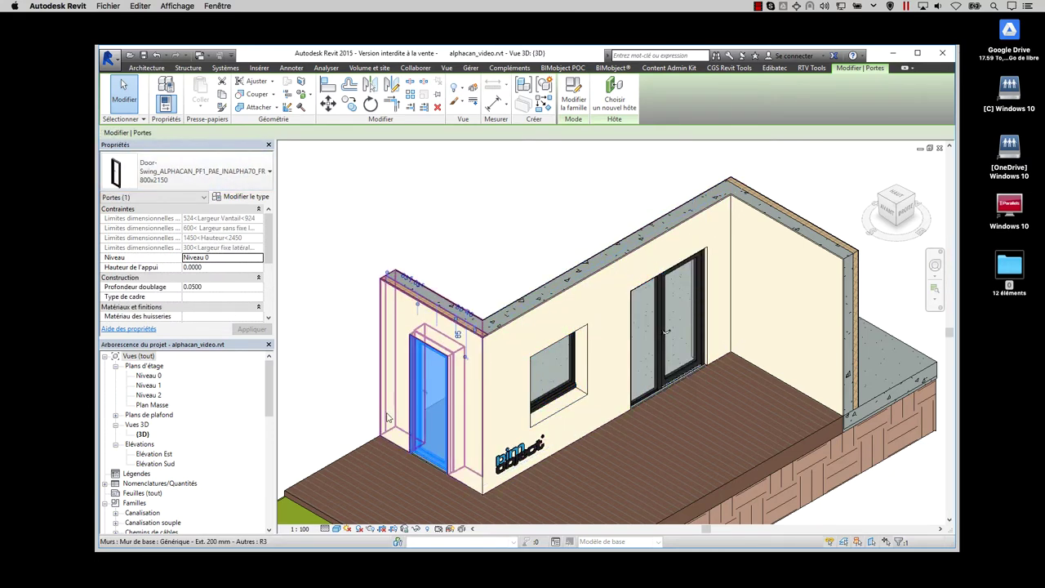
pyautogui.click(613, 67)
pyautogui.click(114, 90)
pyautogui.write('of')
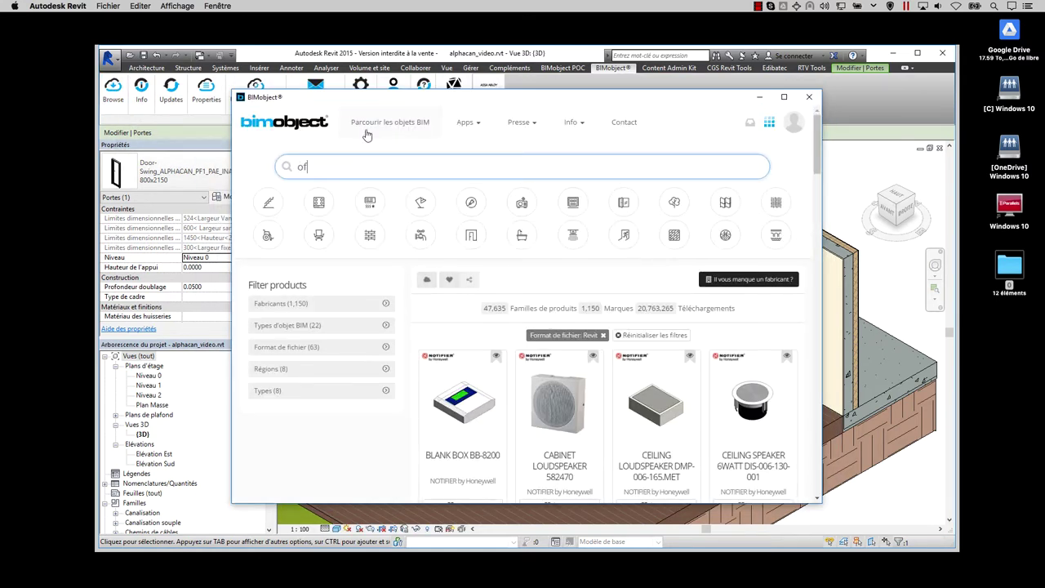
# - Search 'of2 alphacan neuf' and load the IN'ALPHA 80 OF2 Revit family
pyautogui.write('2 alphacan neuf')
pyautogui.press('Return')
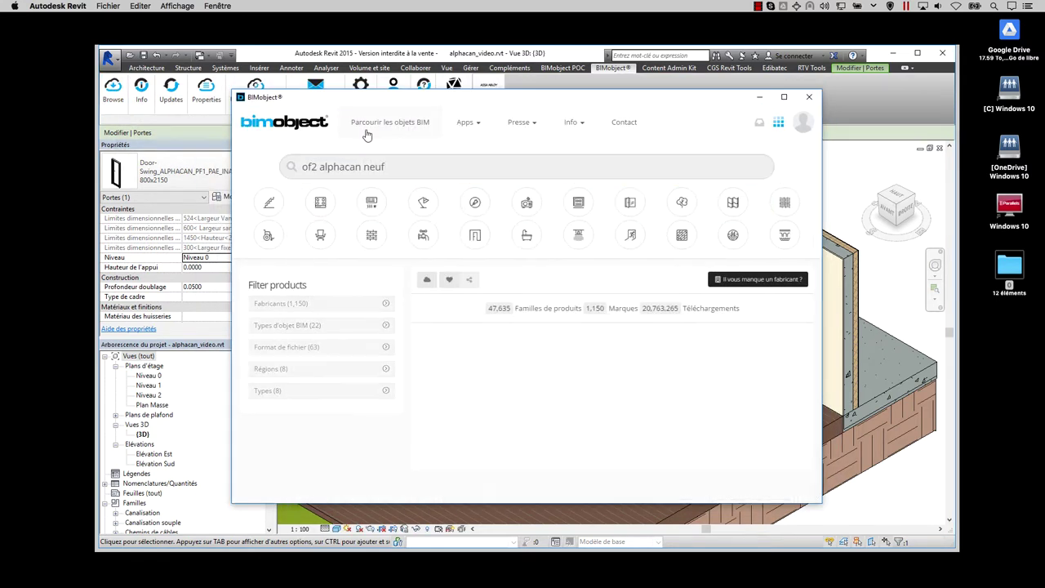
pyautogui.scroll(-2, 653, 346)
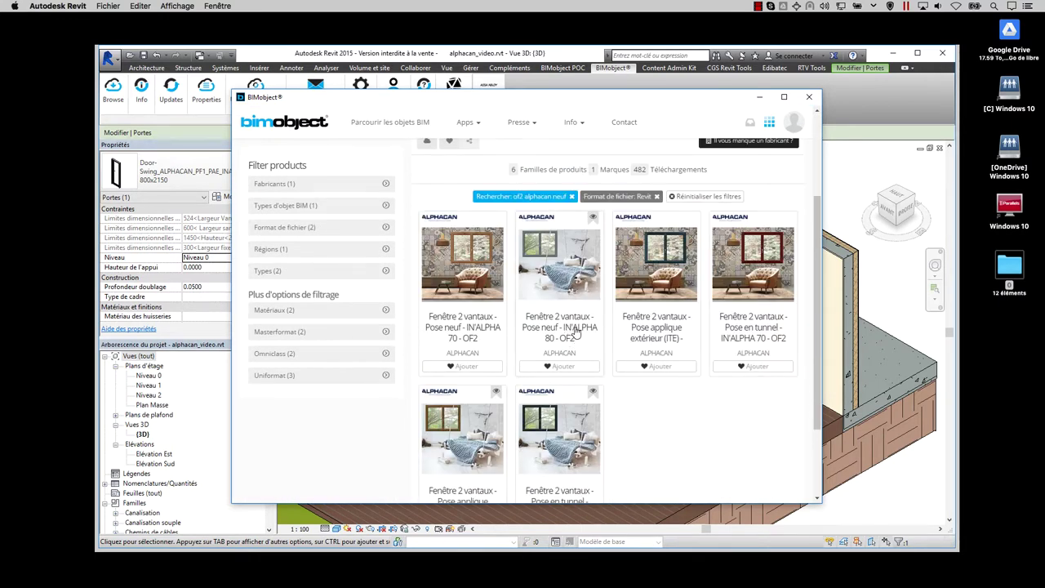
pyautogui.click(576, 329)
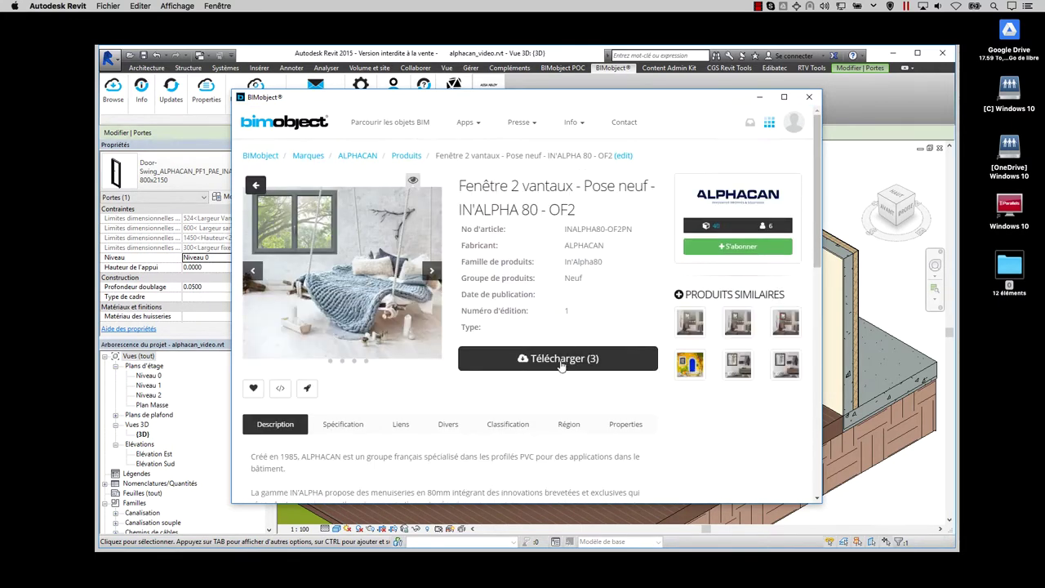
pyautogui.click(561, 365)
pyautogui.click(539, 309)
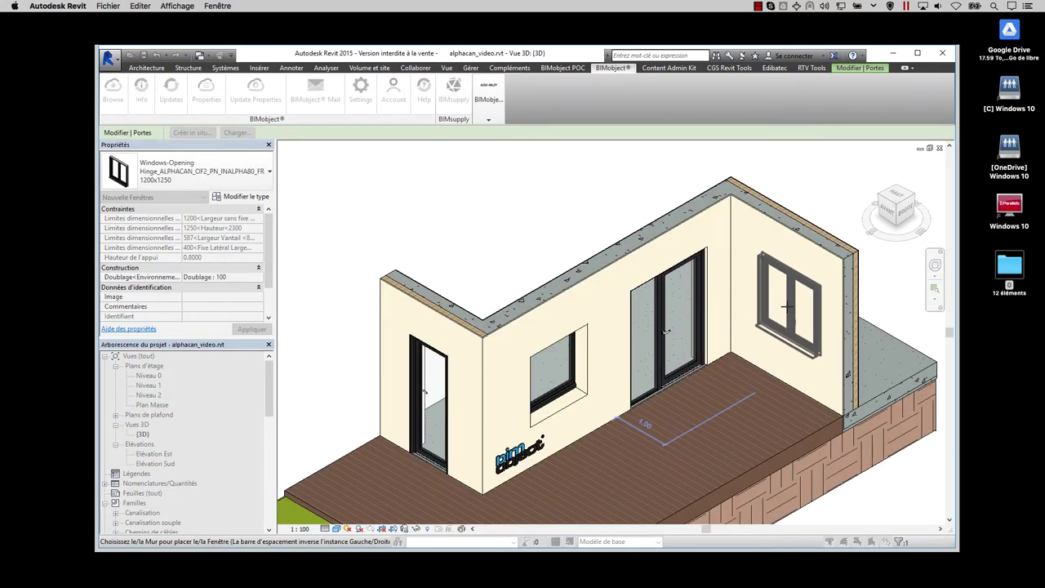
# - Place the IN'ALPHA 80 OF2 1200x1250 window in the right-hand wall at sill height 0.8000
pyautogui.click(787, 311)
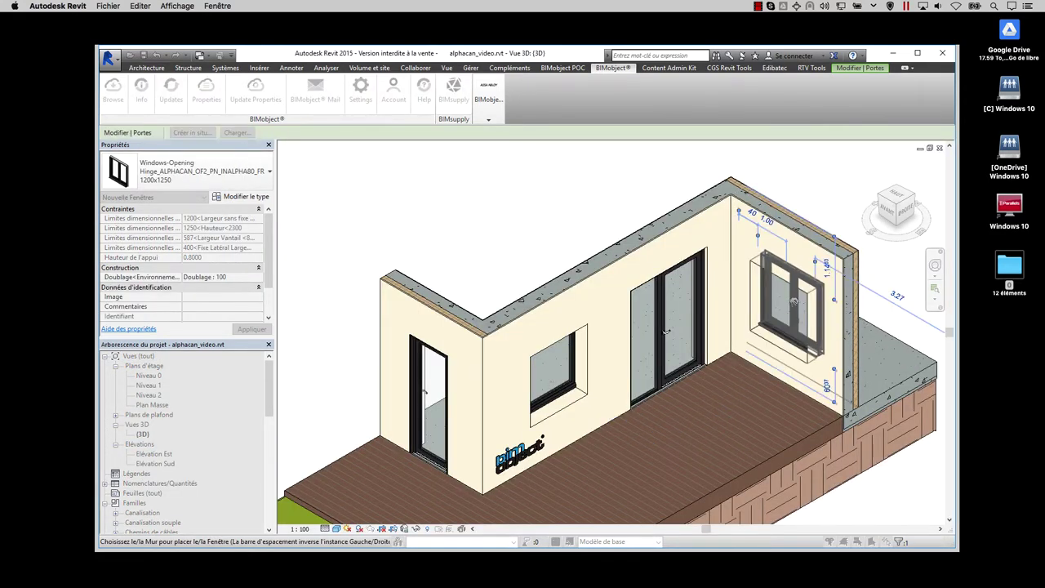
pyautogui.click(790, 318)
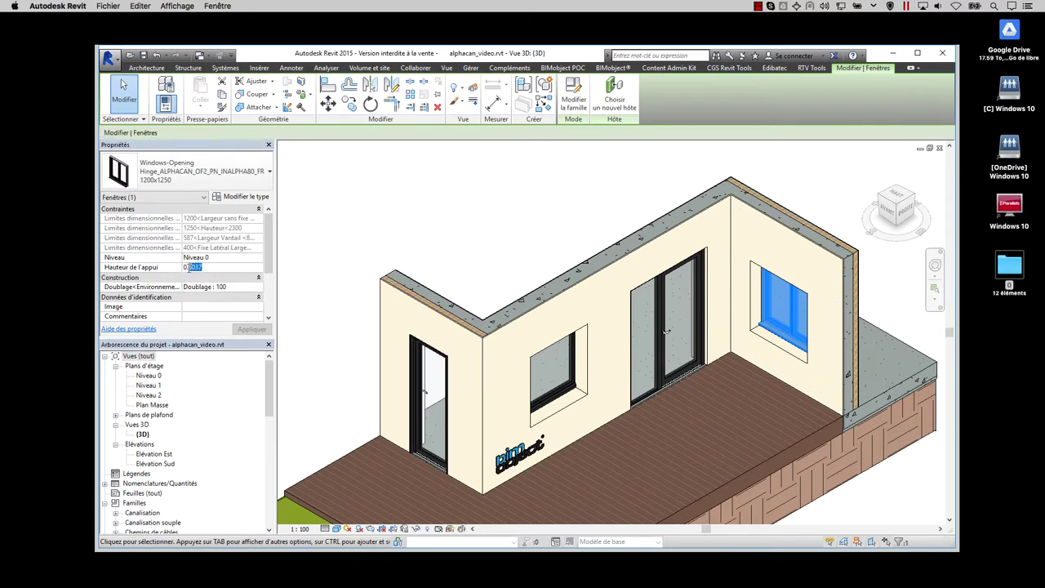
pyautogui.press('Escape')
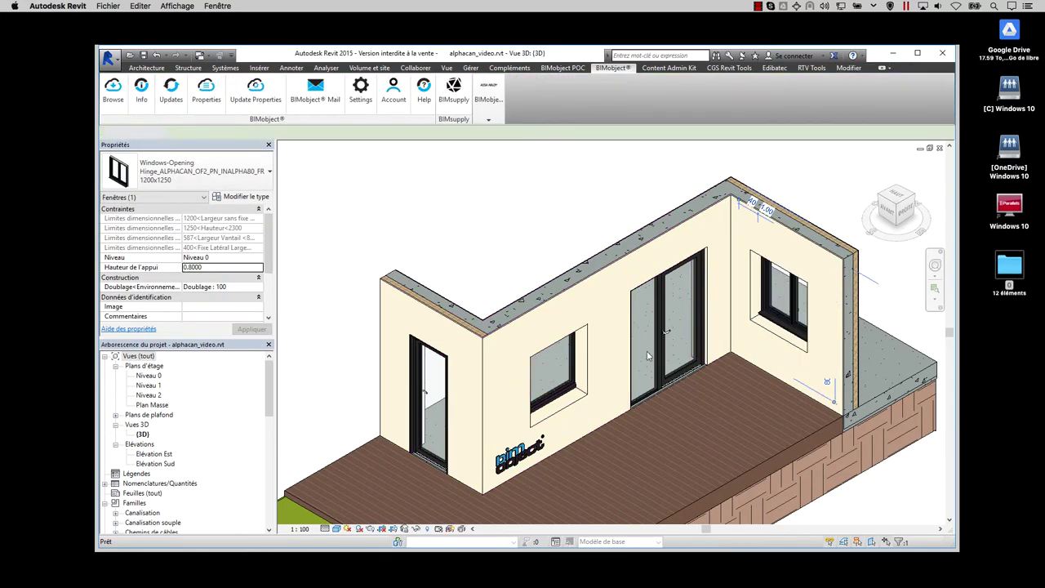
# - Open the Niveau 0 floor plan and switch it to hidden-line display
pyautogui.doubleClick(148, 374)
pyautogui.scroll(3, 681, 368)
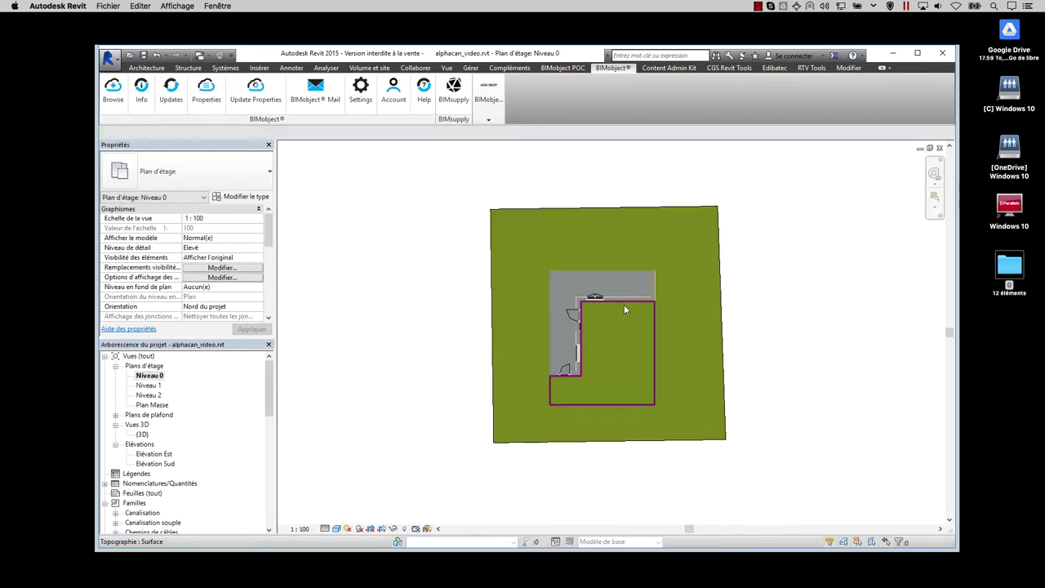
pyautogui.scroll(3, 690, 305)
pyautogui.scroll(2, 570, 285)
pyautogui.scroll(1, 570, 285)
pyautogui.scroll(1, 553, 268)
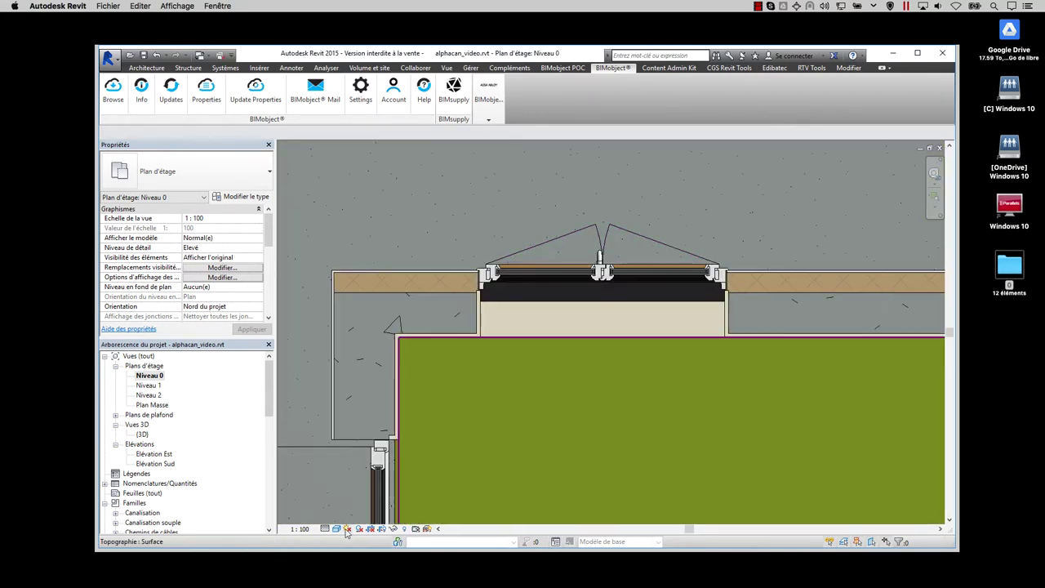
pyautogui.click(337, 528)
pyautogui.click(362, 473)
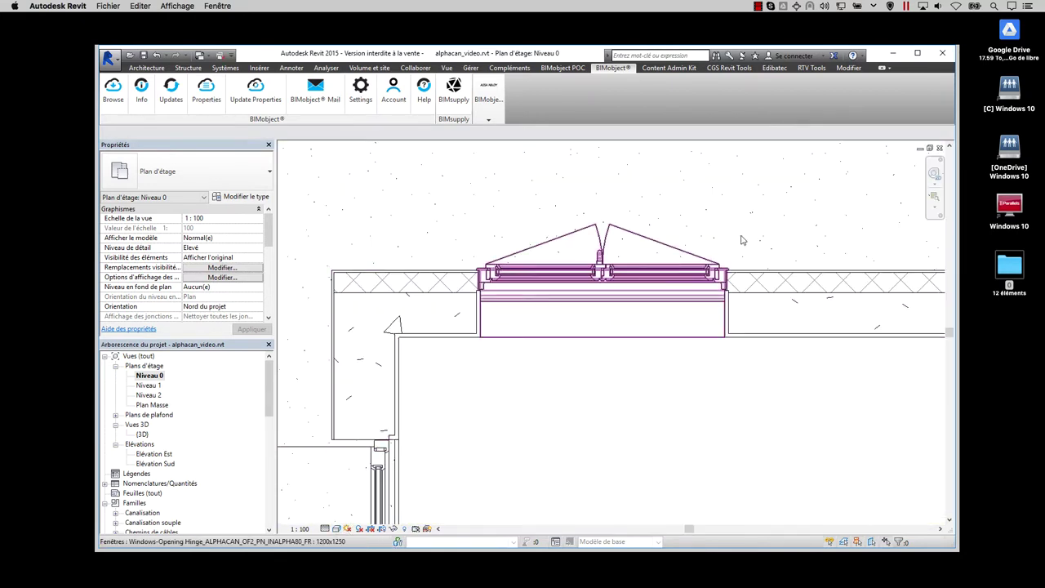
pyautogui.scroll(-2, 747, 206)
pyautogui.scroll(-1, 607, 273)
pyautogui.scroll(-2, 625, 350)
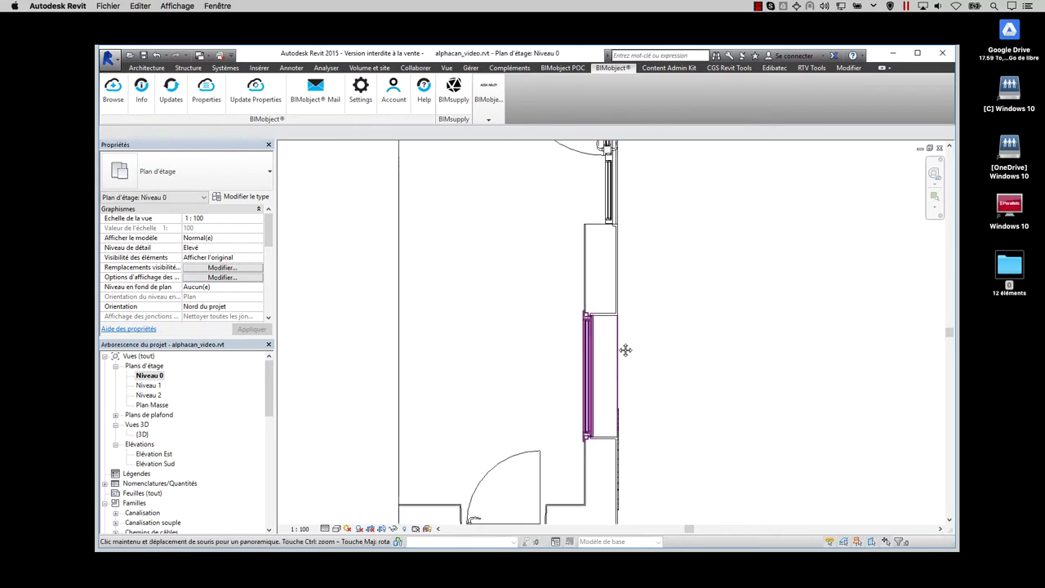
pyautogui.scroll(1, 674, 406)
pyautogui.scroll(1, 695, 428)
pyautogui.scroll(2, 625, 270)
pyautogui.scroll(1, 626, 270)
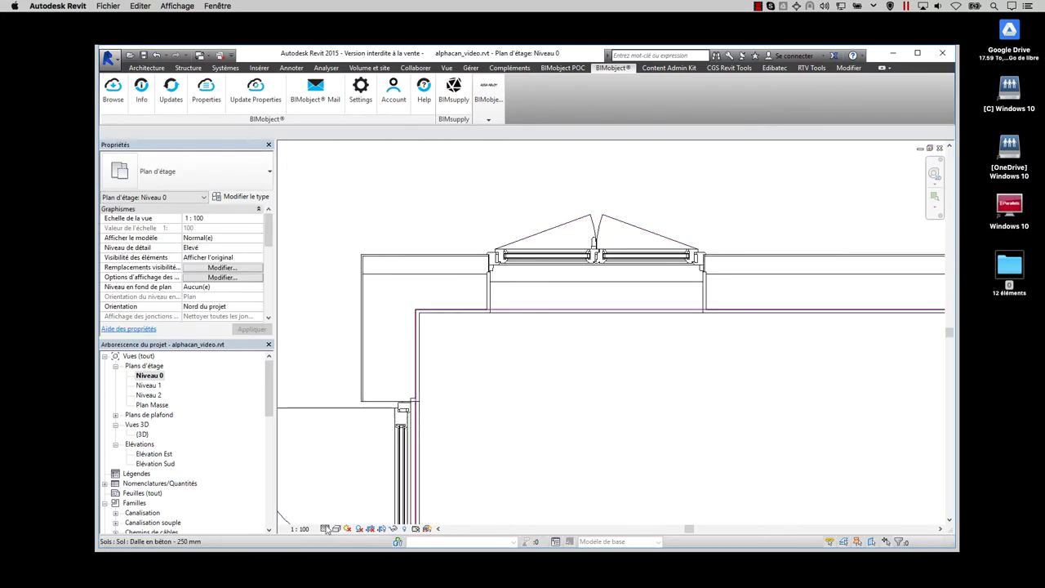
pyautogui.scroll(2, 661, 305)
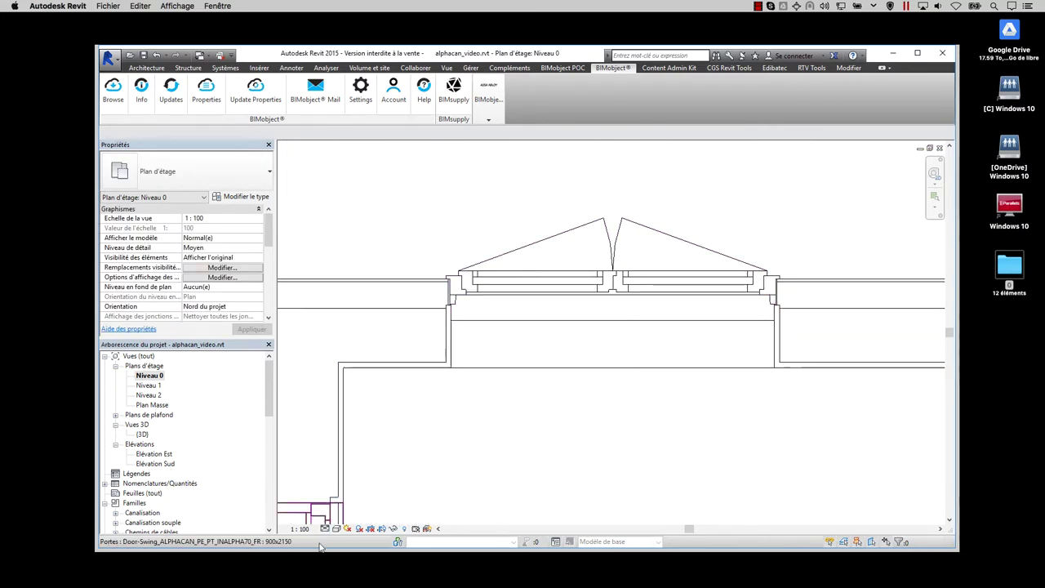
# - Set the plan to Elevé detail level with the shaded visual style
pyautogui.click(341, 495)
pyautogui.scroll(-2, 520, 331)
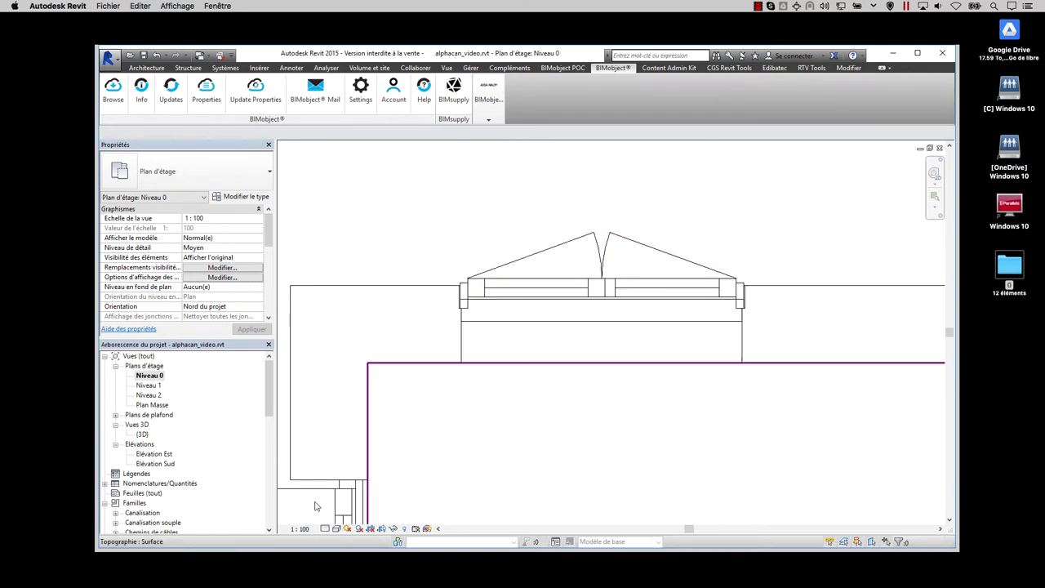
pyautogui.click(331, 526)
pyautogui.click(340, 515)
pyautogui.click(347, 528)
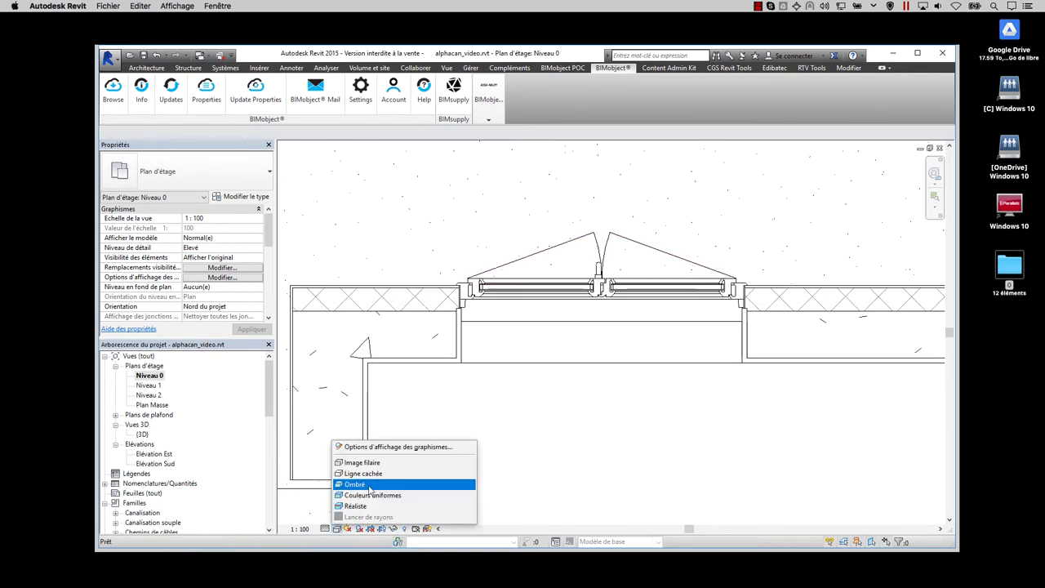
pyautogui.click(392, 486)
pyautogui.scroll(1, 519, 271)
# - Set the top-wall window's Doublage lining depth to 180
pyautogui.click(816, 340)
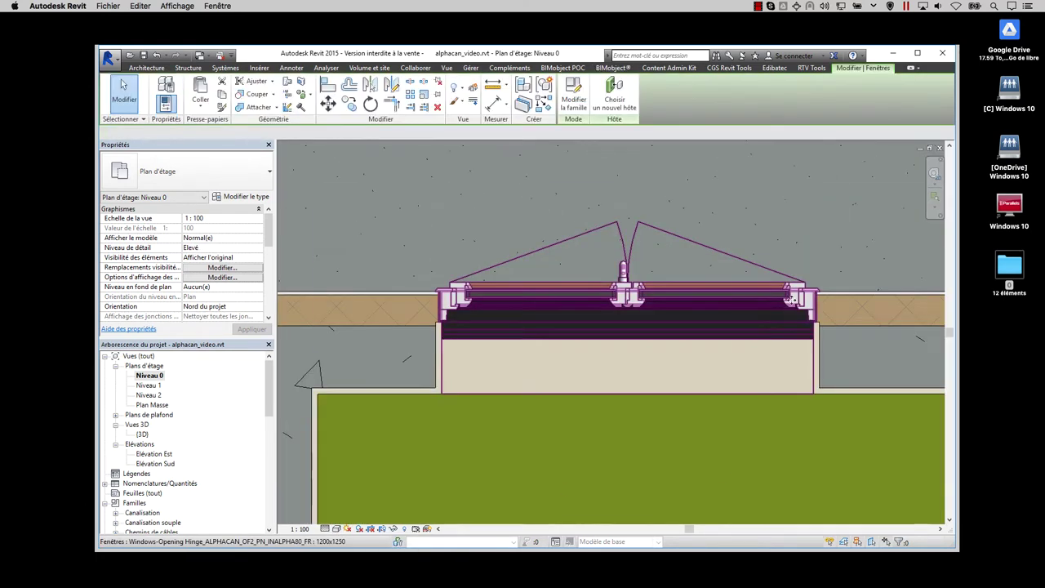
pyautogui.click(258, 287)
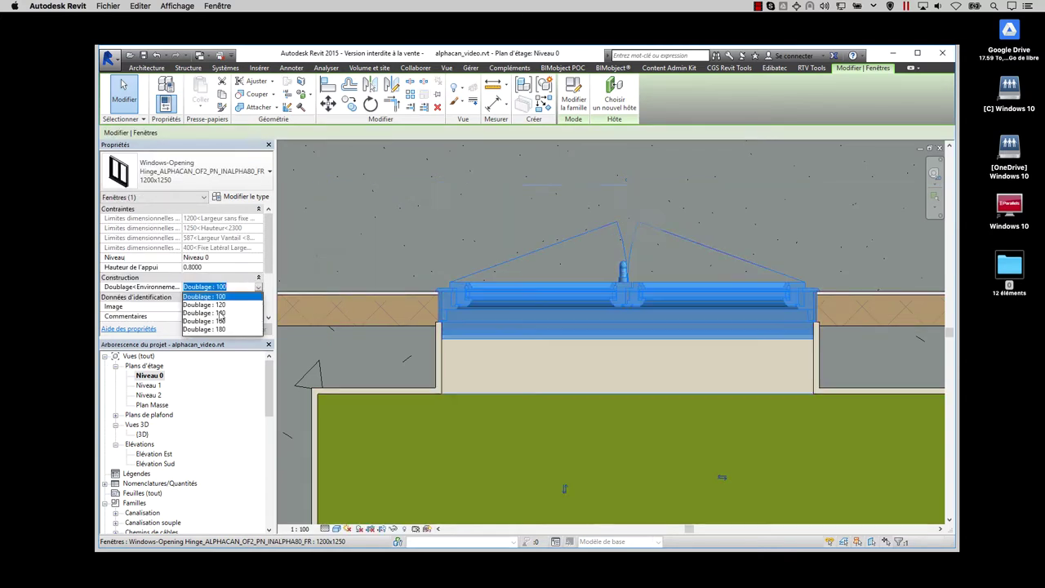
pyautogui.click(212, 303)
pyautogui.click(255, 327)
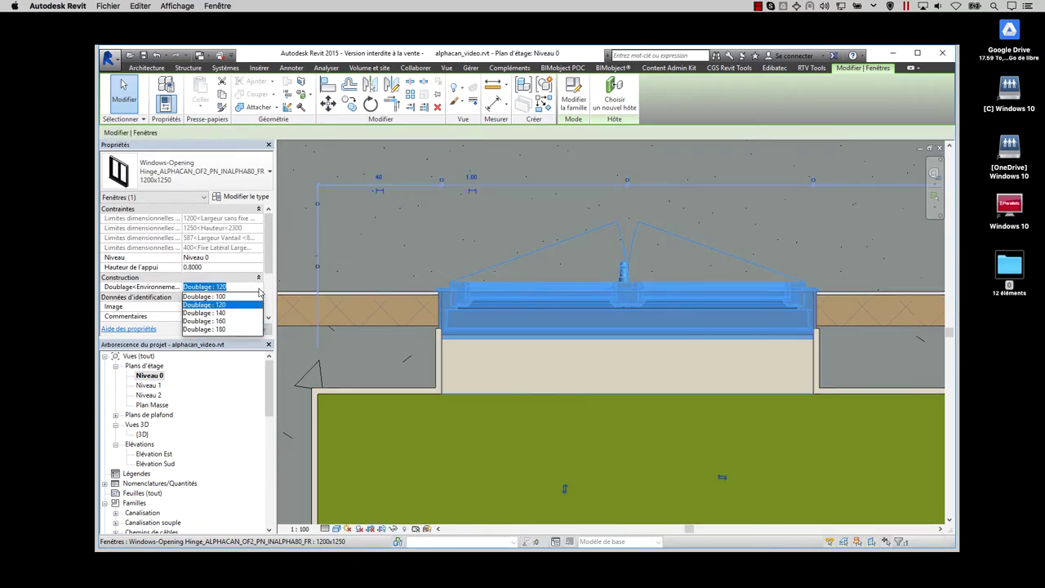
pyautogui.press('Escape')
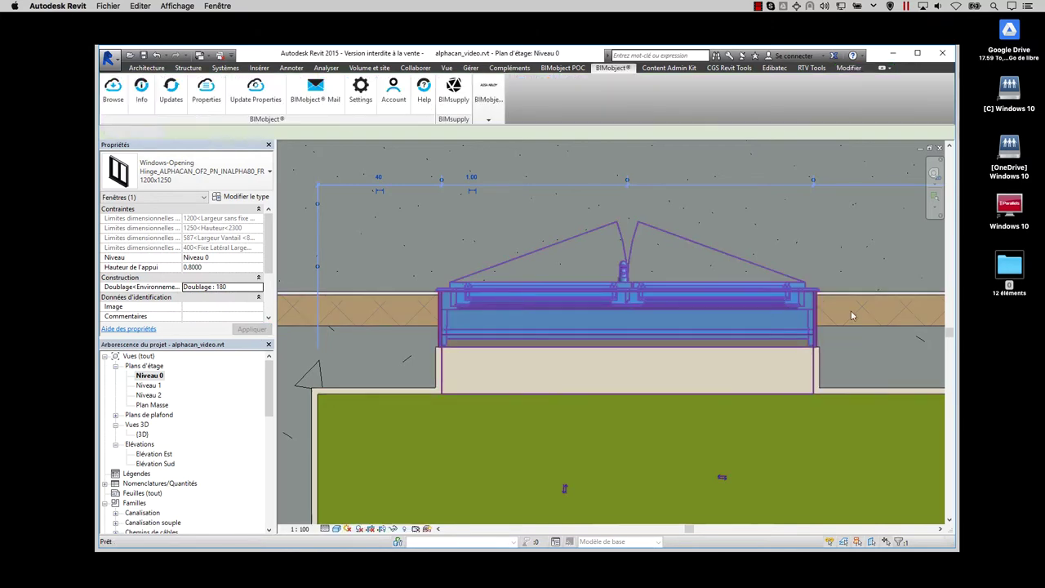
pyautogui.scroll(-2, 849, 306)
pyautogui.moveTo(596, 190); pyautogui.dragTo(628, 100, button='middle')
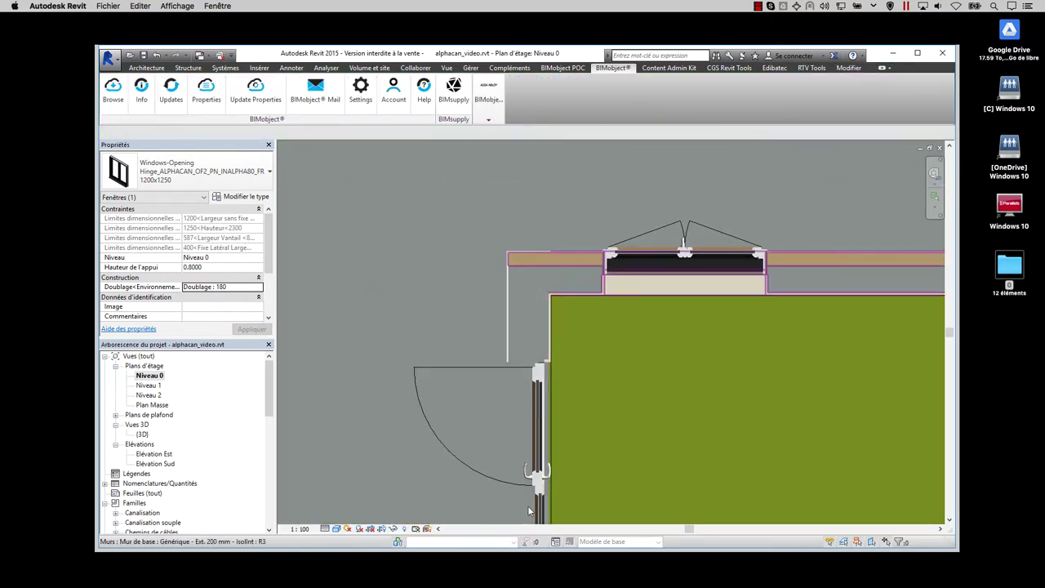
# - Give the left-wall PF1 door a Profondeur doublage of 0.2000
pyautogui.click(539, 388)
pyautogui.moveTo(569, 304); pyautogui.dragTo(616, 212, button='middle')
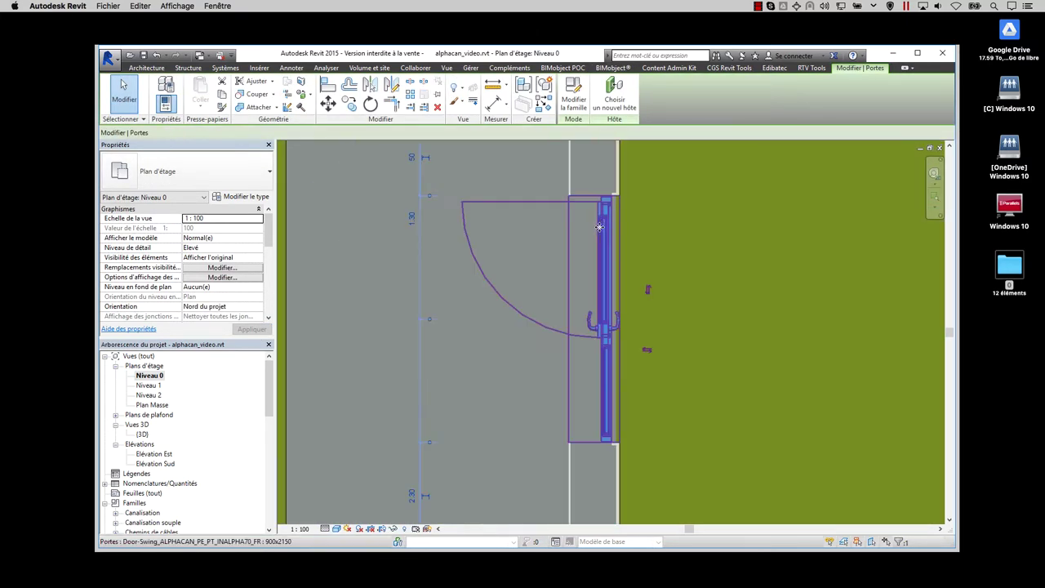
pyautogui.click(616, 218)
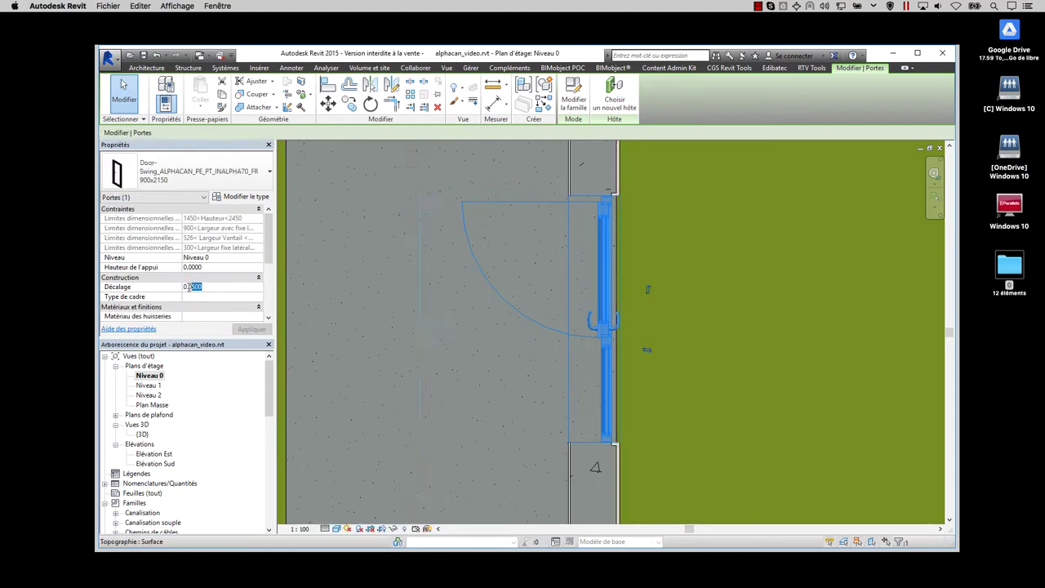
pyautogui.write('0.2')
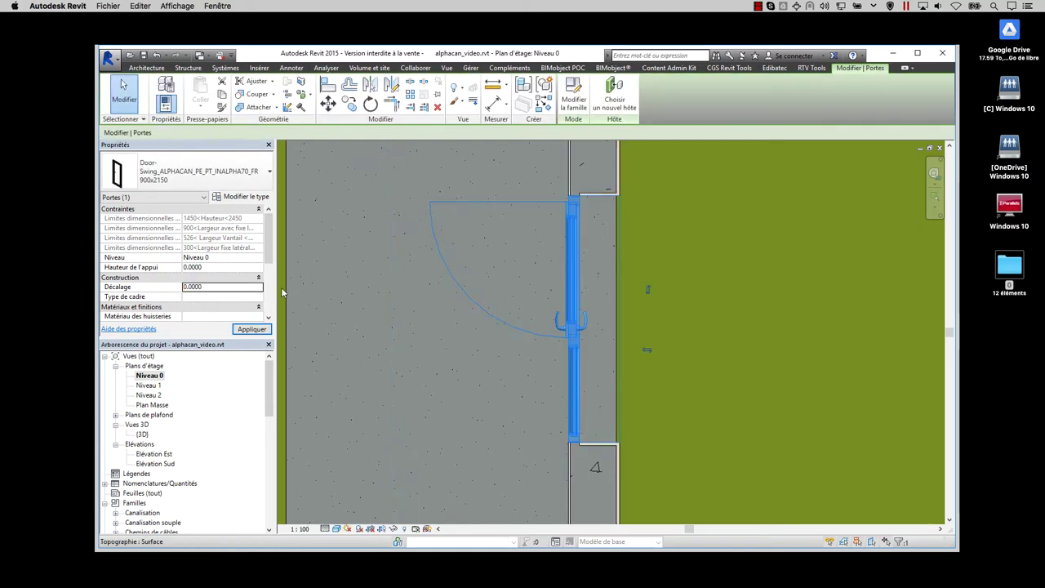
pyautogui.click(216, 290)
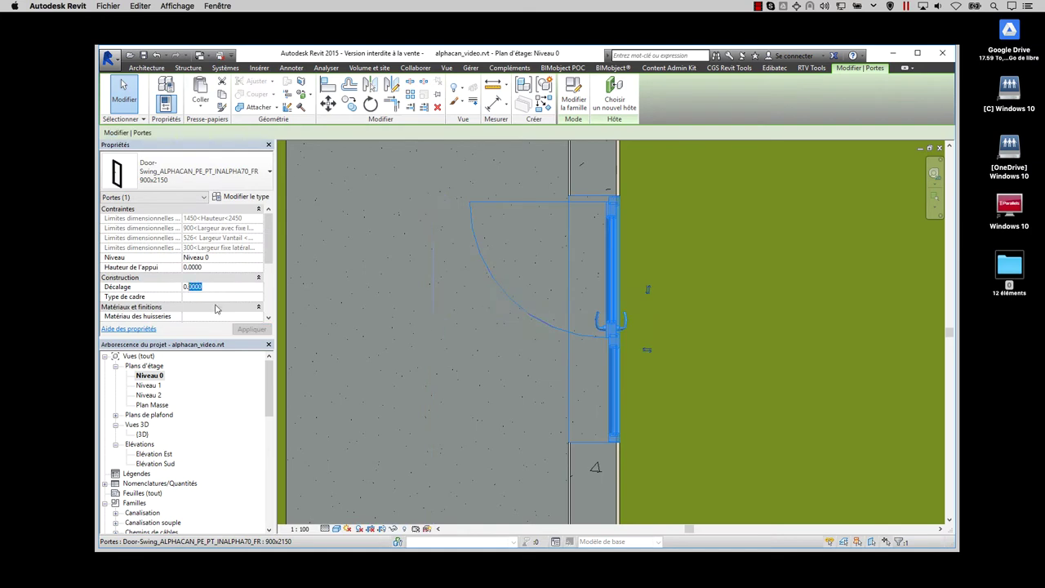
pyautogui.write('0.1000')
pyautogui.press('Escape')
# - Reselect the door, commit its property edit and clear the selection
pyautogui.scroll(-3, 622, 169)
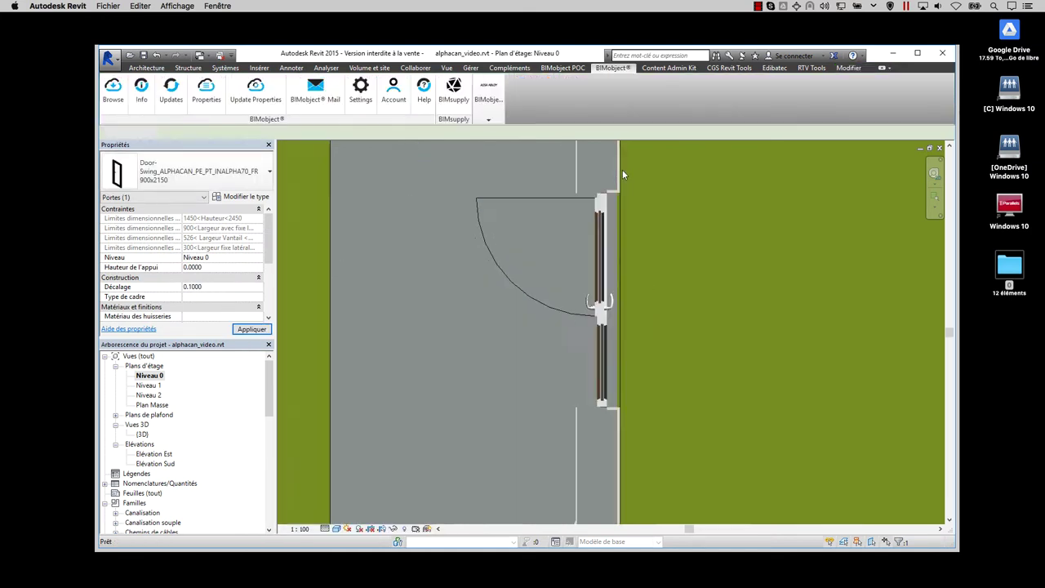
pyautogui.scroll(3, 604, 468)
pyautogui.scroll(2, 595, 467)
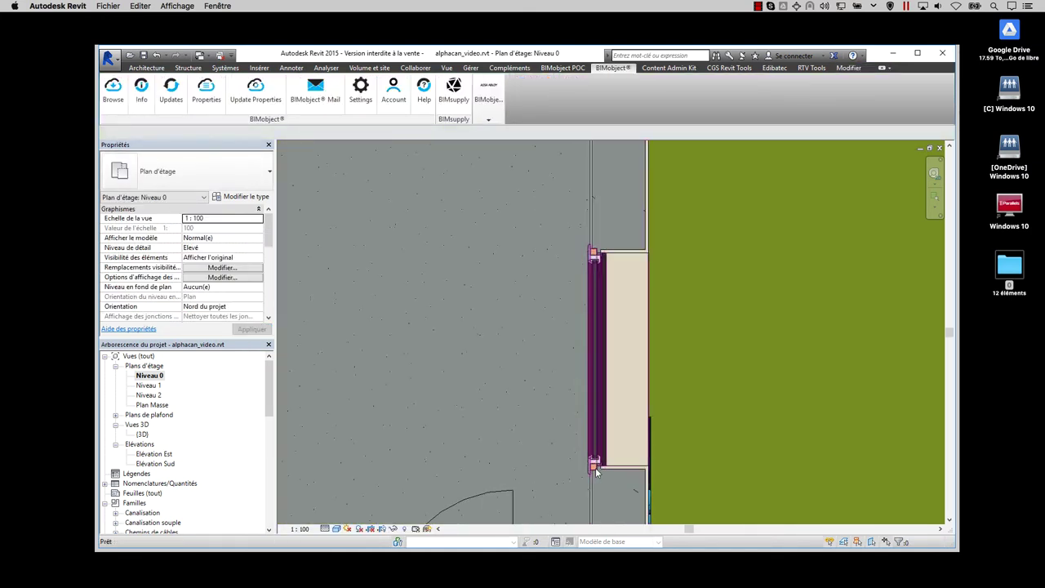
pyautogui.scroll(-2, 756, 159)
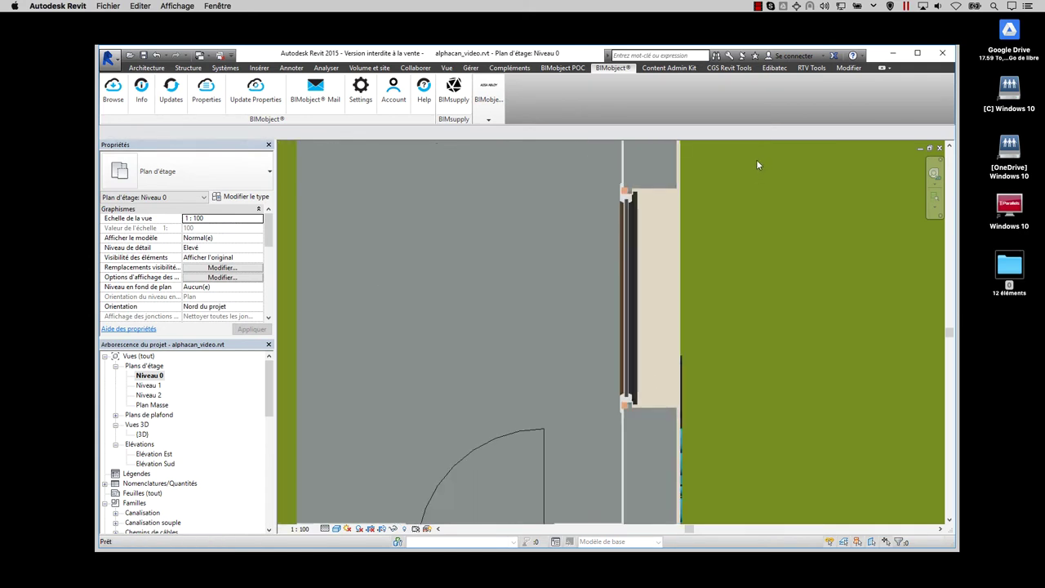
pyautogui.scroll(-3, 756, 160)
pyautogui.scroll(1, 637, 267)
pyautogui.scroll(3, 637, 266)
pyautogui.scroll(1, 637, 267)
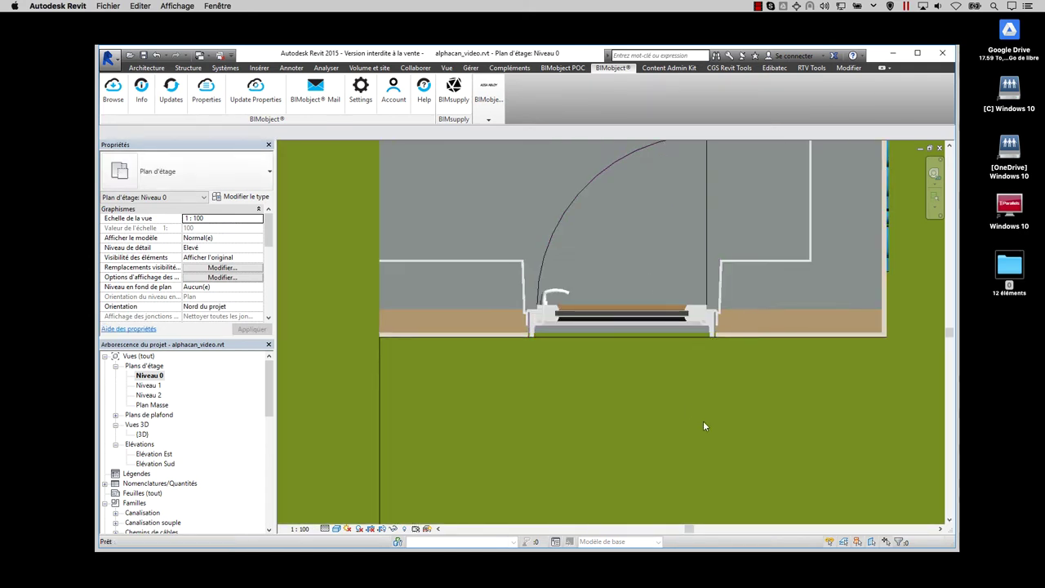
pyautogui.click(678, 270)
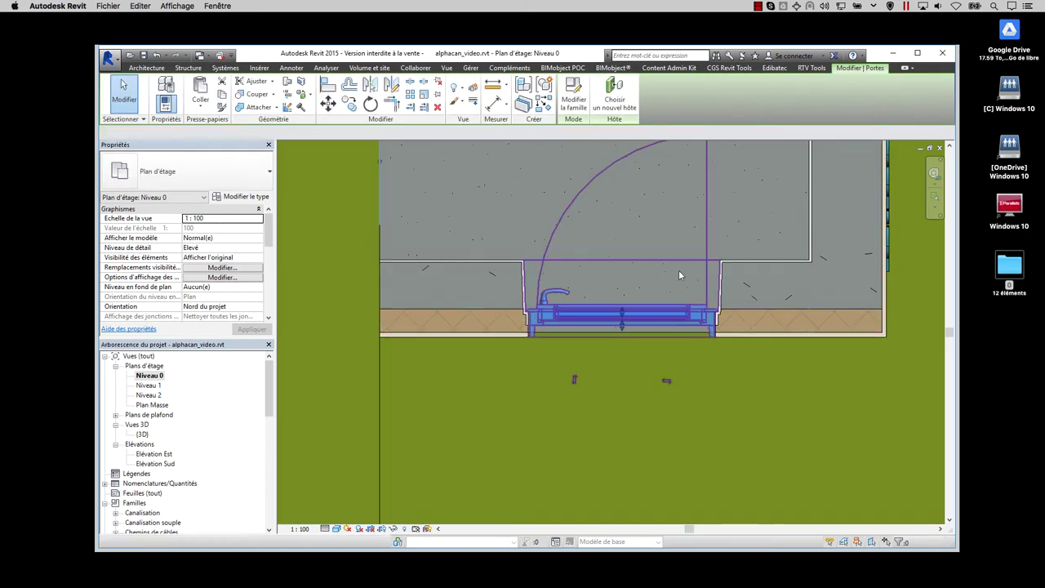
pyautogui.click(711, 301)
pyautogui.click(580, 359)
# - Zoom the Niveau 0 plan onto the hinged OF2 window and select it
pyautogui.scroll(-2, 579, 359)
pyautogui.scroll(-2, 813, 253)
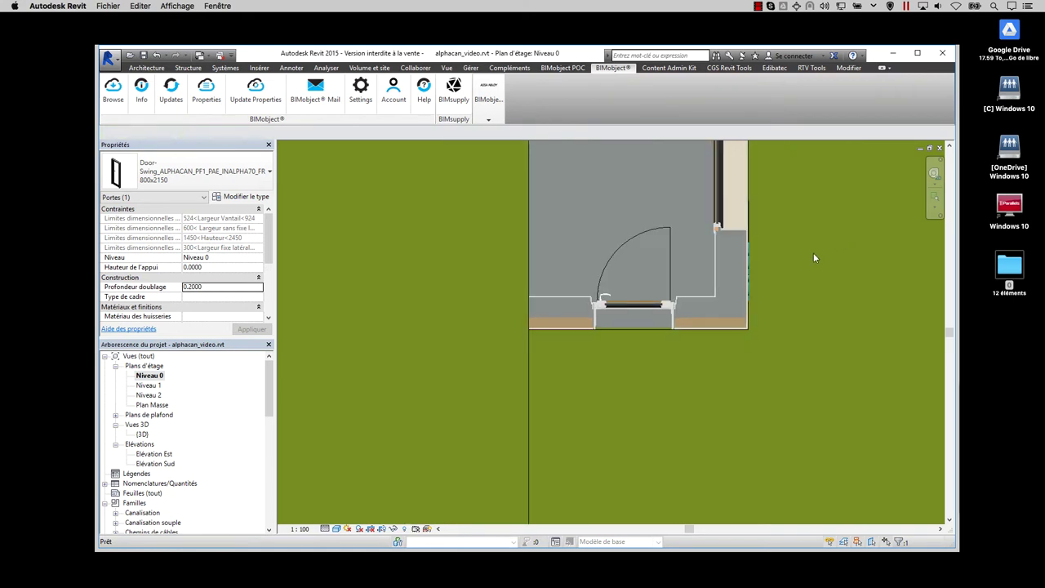
pyautogui.scroll(-2, 592, 375)
pyautogui.scroll(3, 625, 220)
pyautogui.scroll(2, 612, 270)
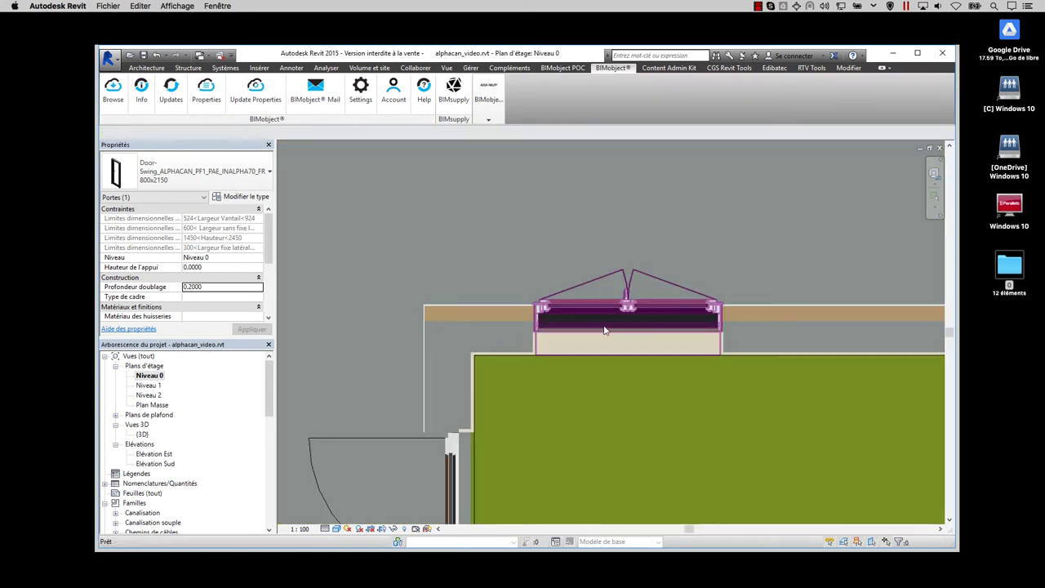
pyautogui.scroll(2, 634, 305)
pyautogui.click(634, 305)
# - Set the OF2 window type's glazing to 36 mm
pyautogui.click(241, 197)
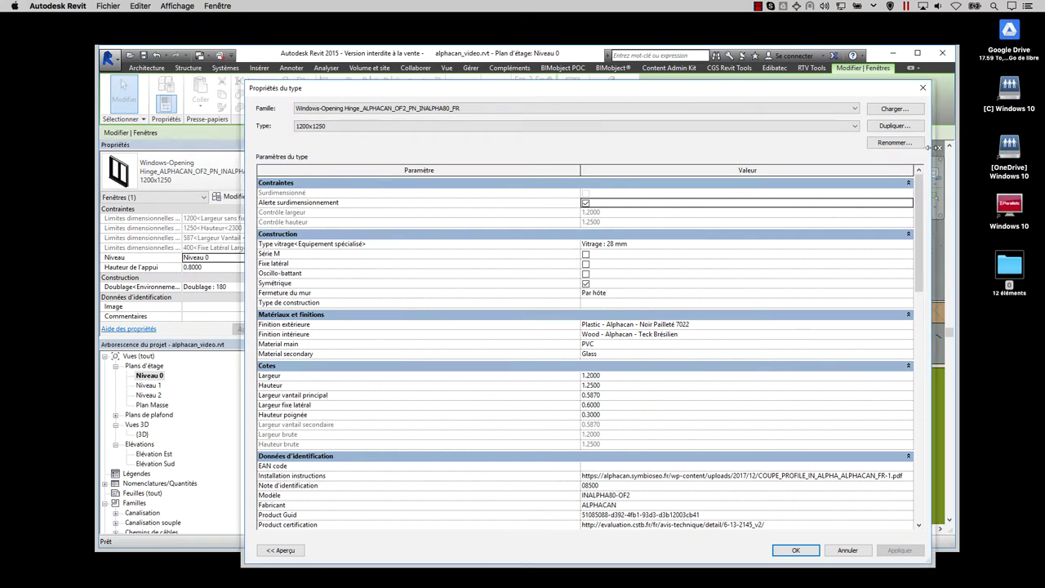
pyautogui.moveTo(927, 151); pyautogui.dragTo(581, 152)
pyautogui.moveTo(494, 95); pyautogui.dragTo(360, 97)
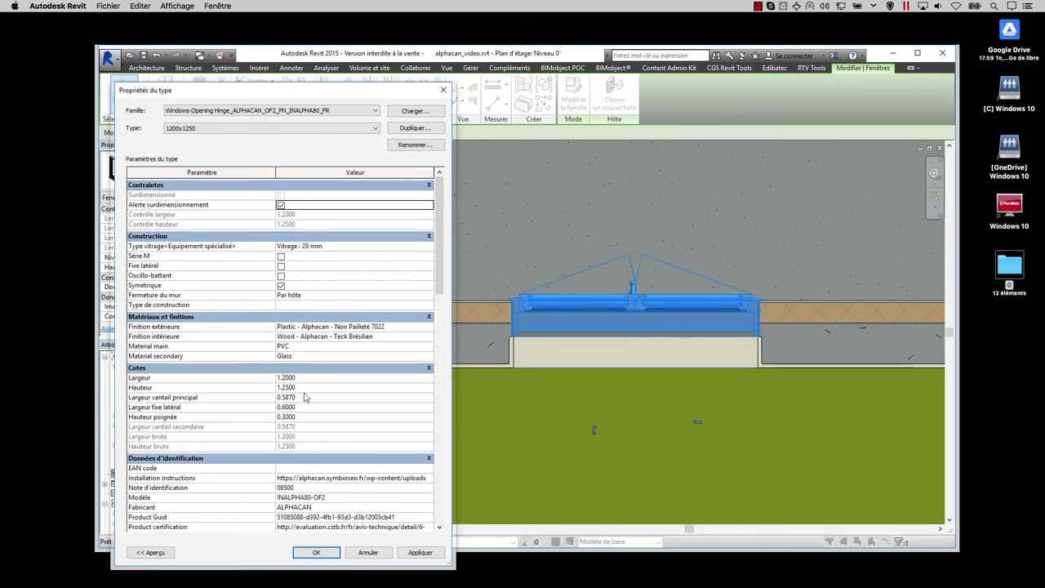
pyautogui.click(427, 247)
pyautogui.click(302, 272)
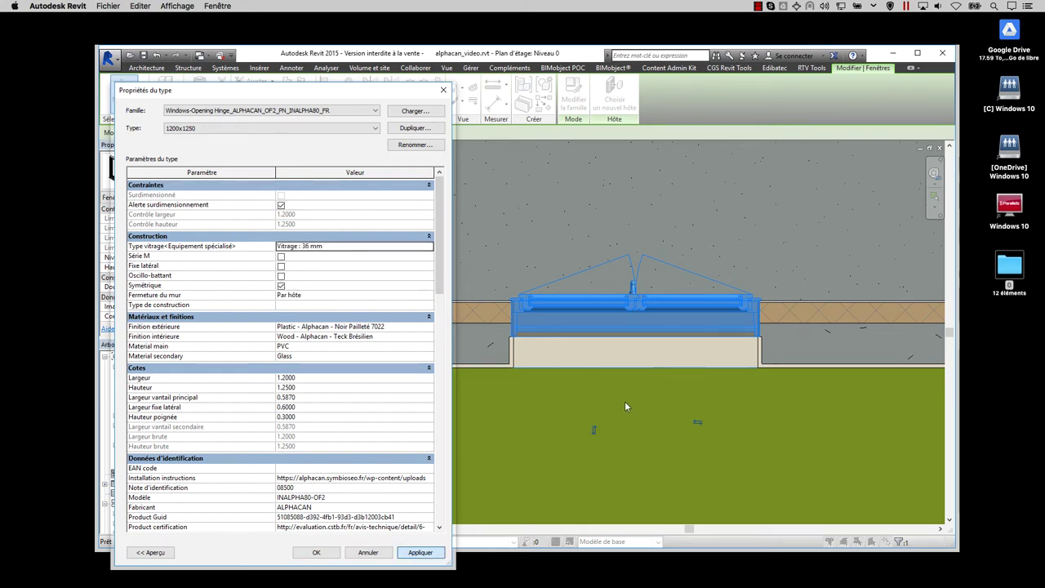
pyautogui.click(316, 553)
# - Give the window type Largeur 1.8 with Fixe latéral and Oscillo-battant enabled
pyautogui.scroll(3, 504, 309)
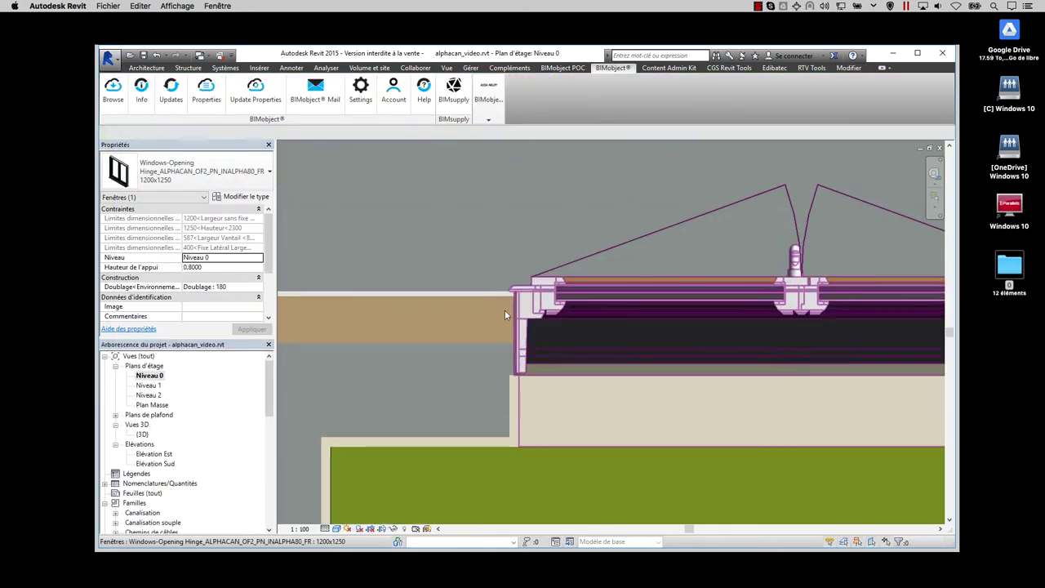
pyautogui.scroll(-1, 585, 316)
pyautogui.click(585, 318)
pyautogui.press('Escape')
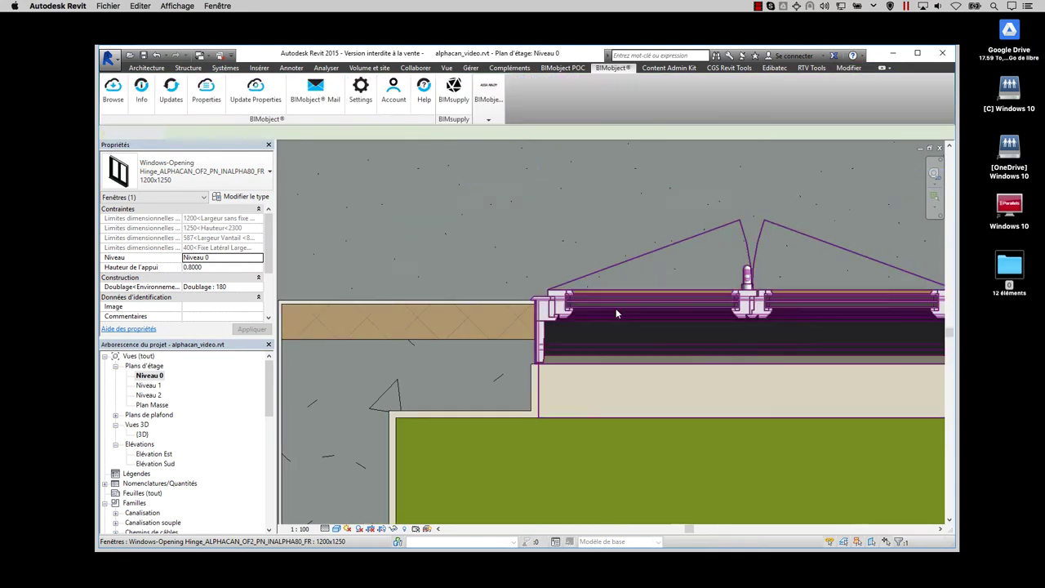
pyautogui.scroll(-1, 569, 319)
pyautogui.doubleClick(569, 318)
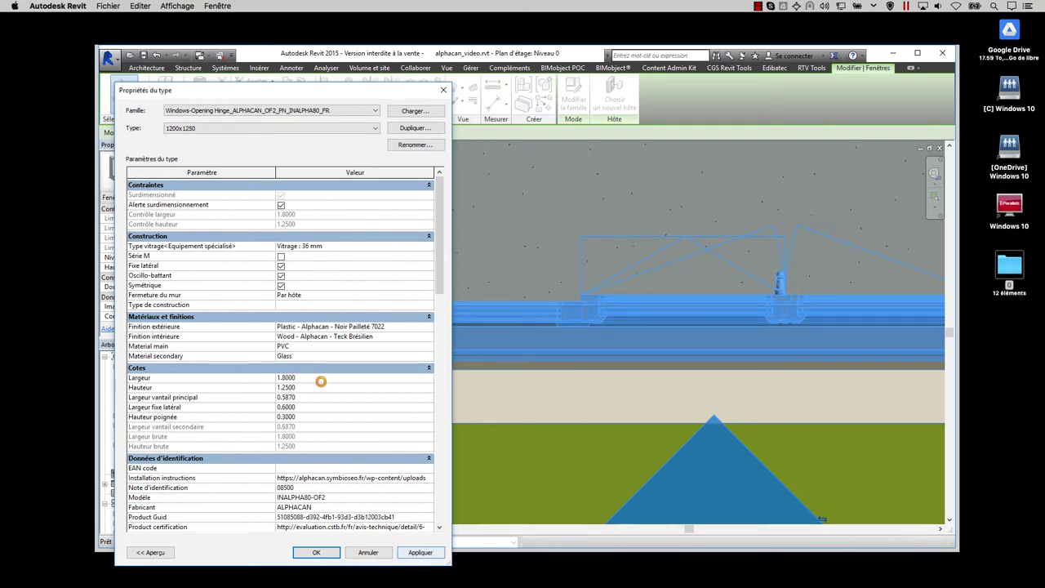
pyautogui.press('Return')
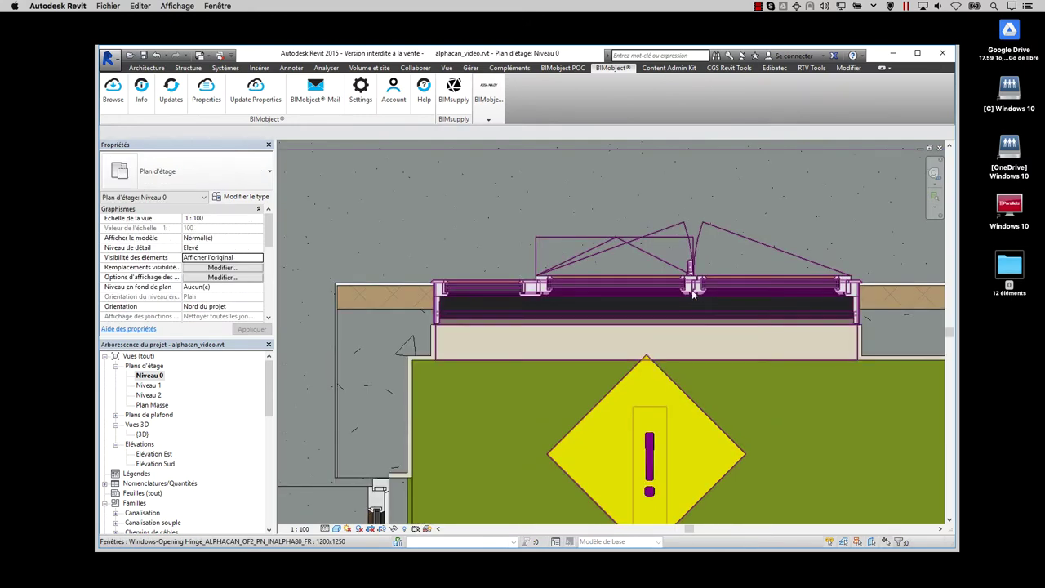
# - Set the hinged window type to width 2.20, main sash 0.80, handle height 0.50, no symmetry
pyautogui.click(691, 289)
pyautogui.click(242, 196)
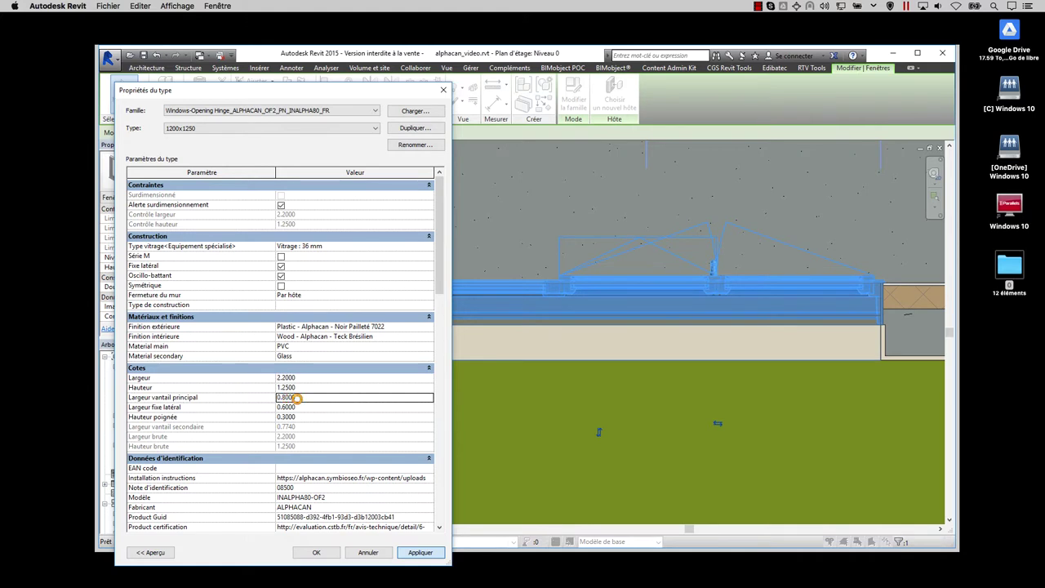
pyautogui.click(421, 552)
pyautogui.write('0.5000')
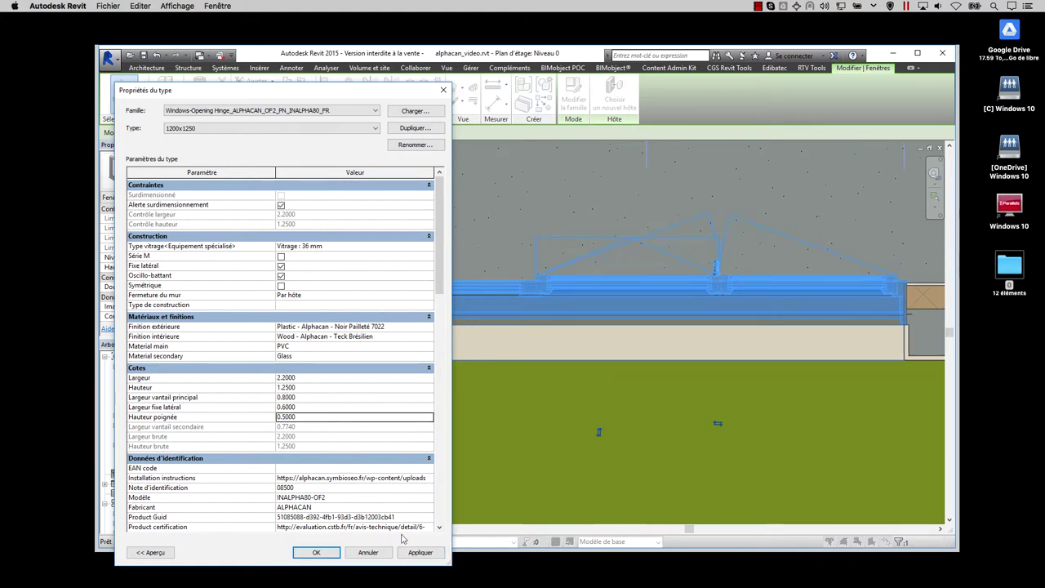
pyautogui.click(282, 417)
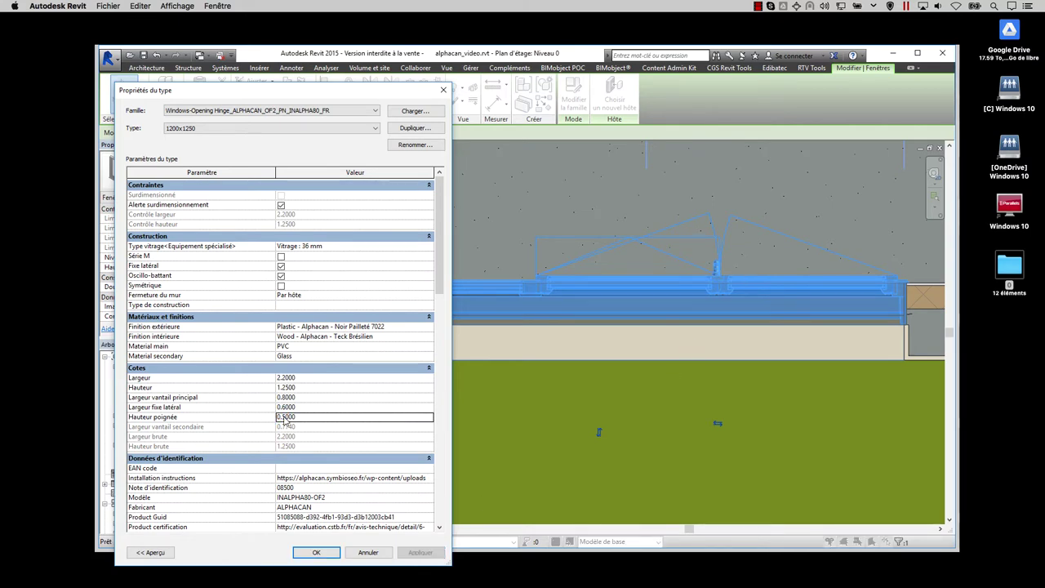
pyautogui.click(316, 552)
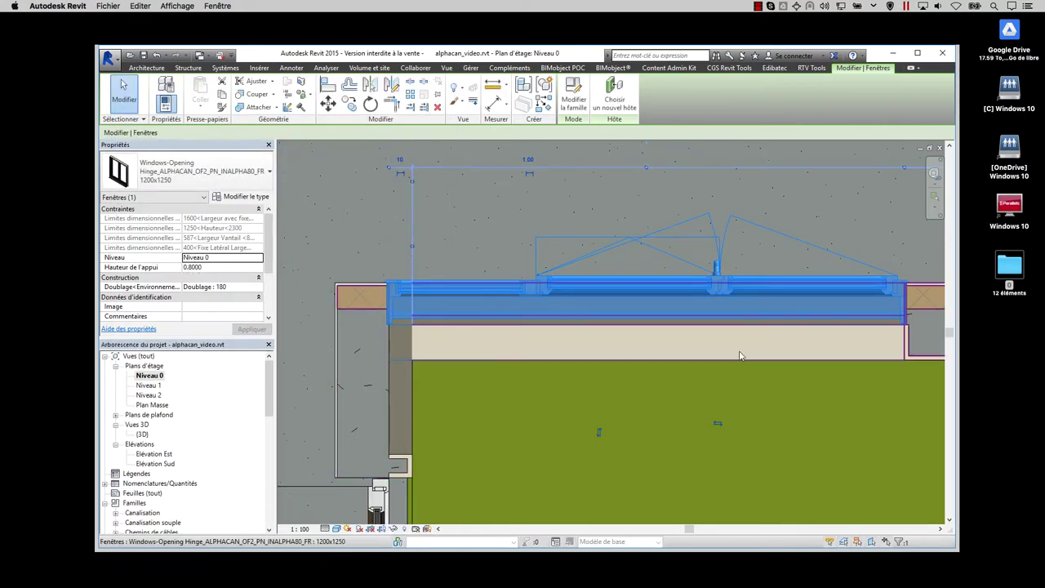
# - Check the widened window in plan, then switch to the 3D view
pyautogui.press('Escape')
pyautogui.scroll(-1, 674, 324)
pyautogui.click(516, 317)
pyautogui.scroll(-2, 715, 312)
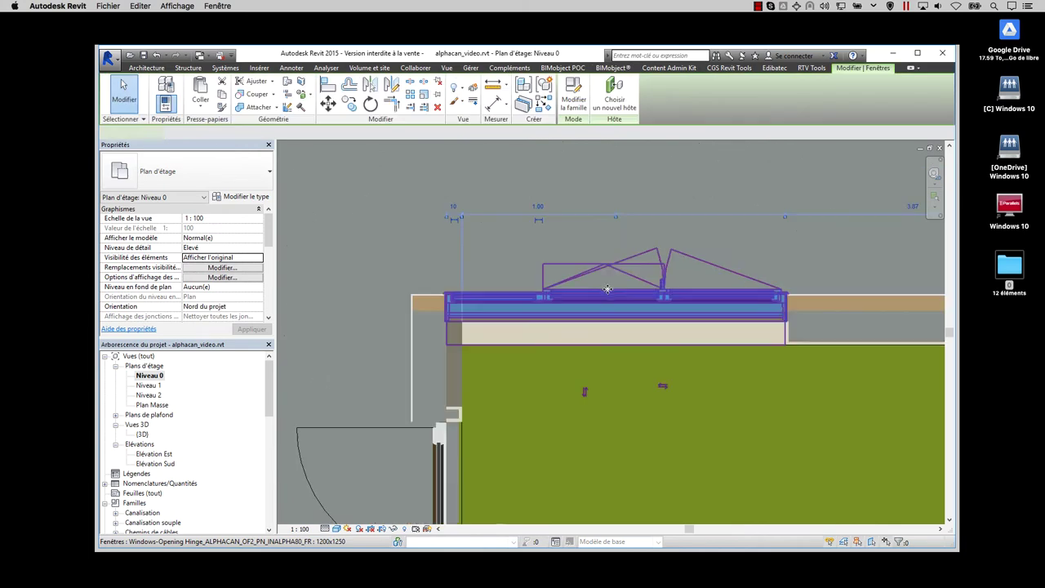
pyautogui.press('Escape')
pyautogui.hotkey('ctrl', 'Tab')
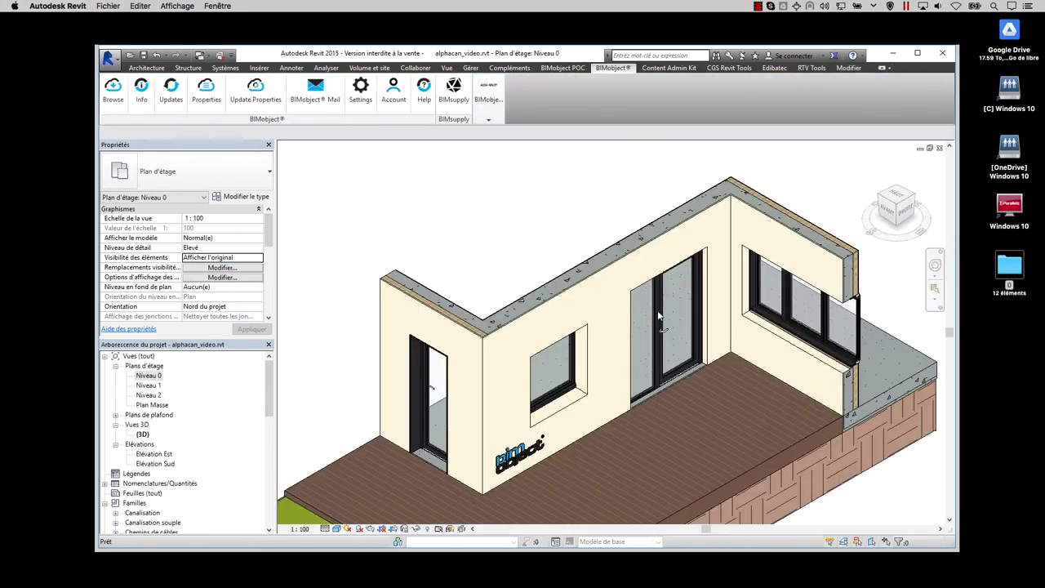
pyautogui.scroll(3, 796, 332)
# - Orbit to the corner window and review its type properties
pyautogui.moveTo(796, 332)
pyautogui.keyDown('shift'); pyautogui.mouseDown(button='middle')
pyautogui.moveTo(625, 362)
pyautogui.moveTo(623, 201)
pyautogui.mouseUp(button='middle'); pyautogui.keyUp('shift')
pyautogui.scroll(-3, 622, 201)
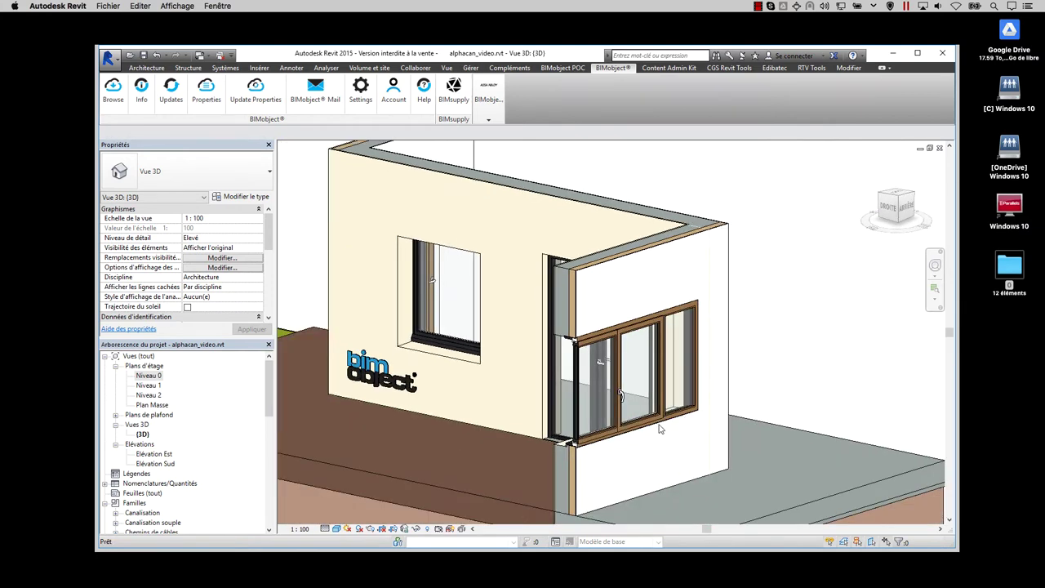
pyautogui.scroll(5, 586, 357)
pyautogui.click(570, 357)
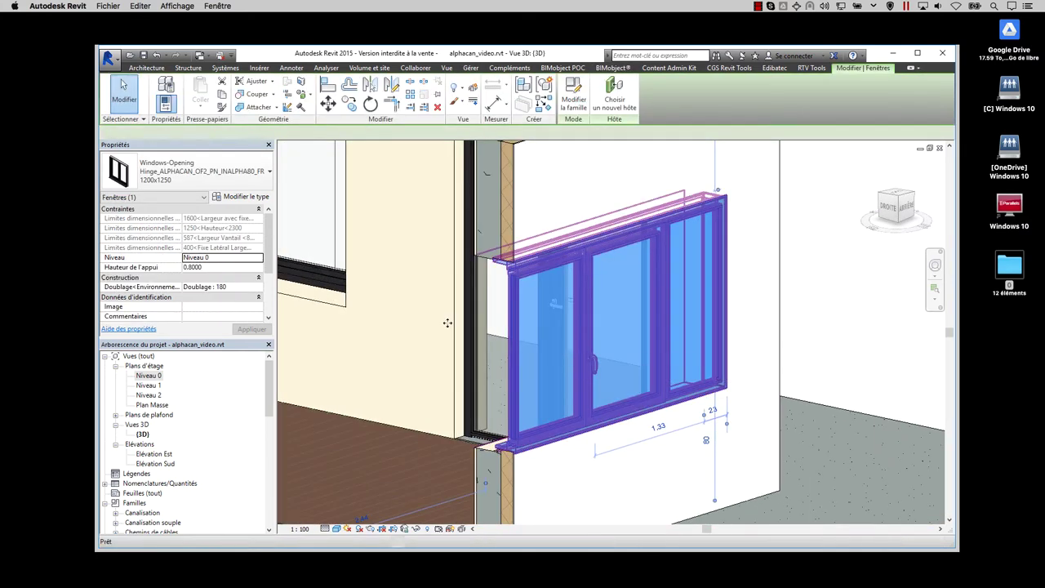
pyautogui.click(241, 196)
pyautogui.moveTo(269, 87); pyautogui.dragTo(373, 88)
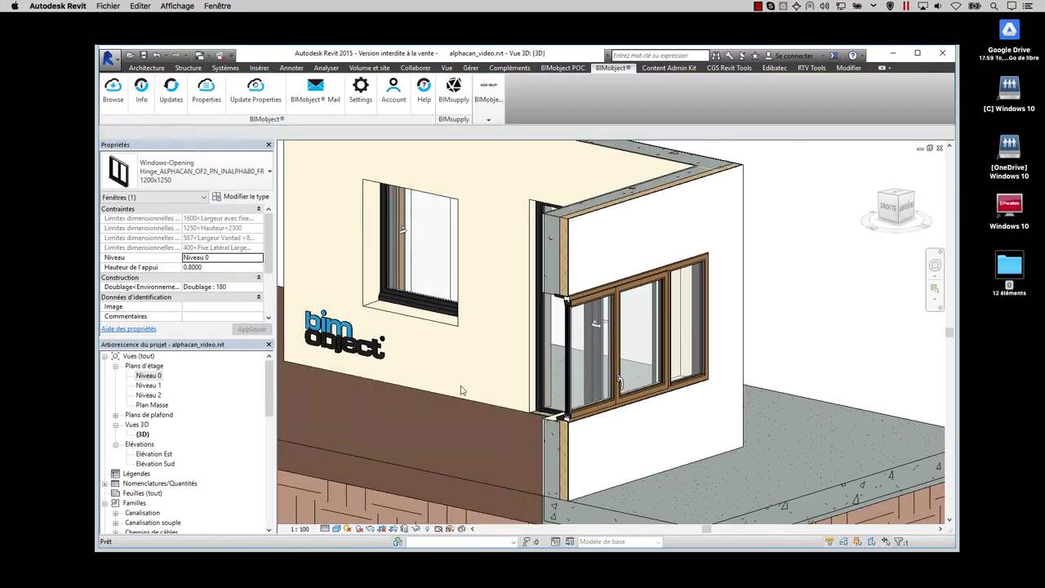
# - From a frontal view, review the double door and the fixed window's type properties
pyautogui.keyDown('shift'); pyautogui.moveTo(508, 402); pyautogui.dragTo(673, 334, button='middle'); pyautogui.keyUp('shift')
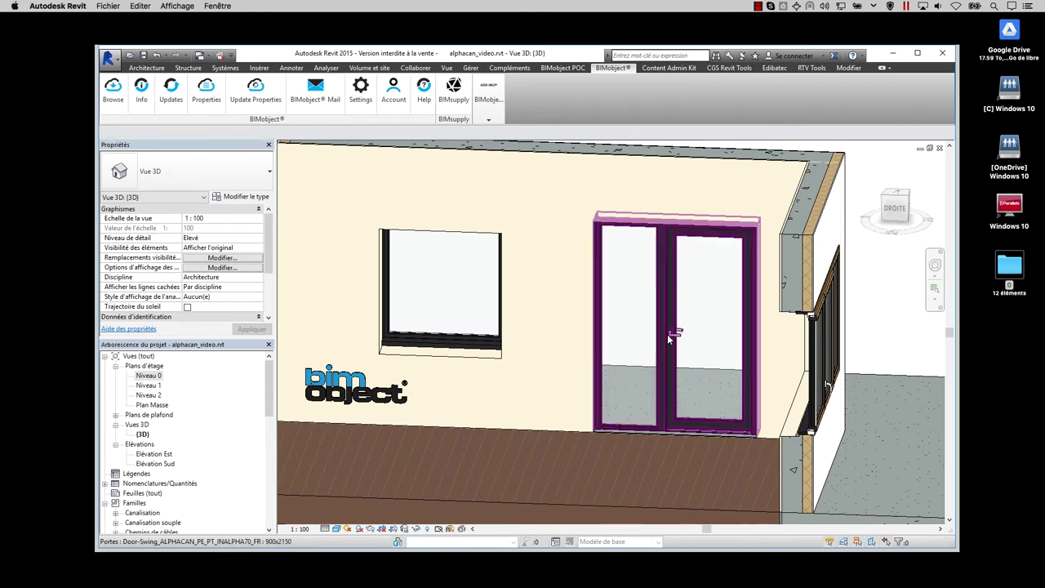
pyautogui.click(670, 337)
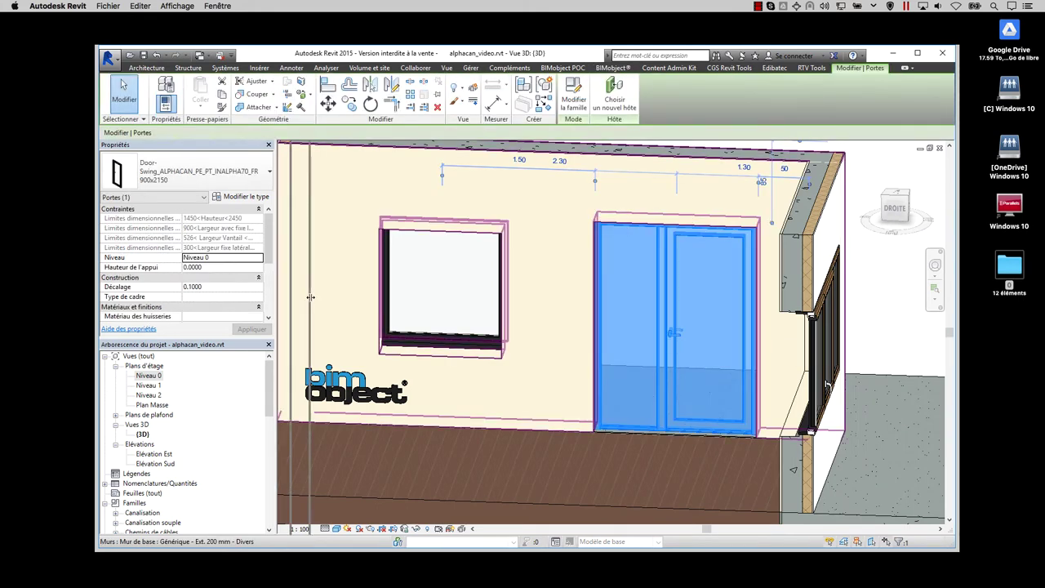
pyautogui.moveTo(310, 297); pyautogui.dragTo(308, 297)
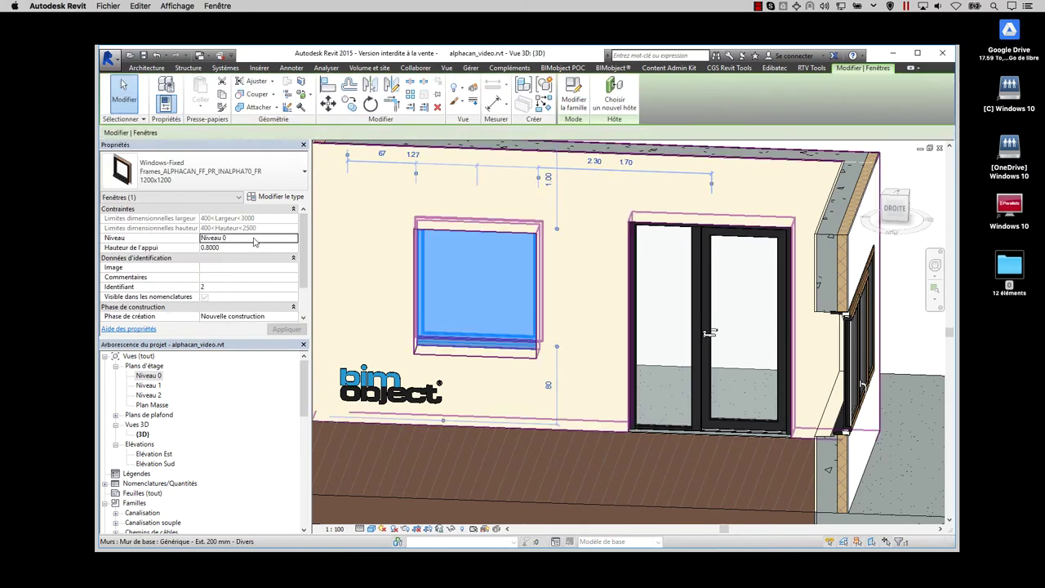
pyautogui.doubleClick(481, 278)
pyautogui.press('Return')
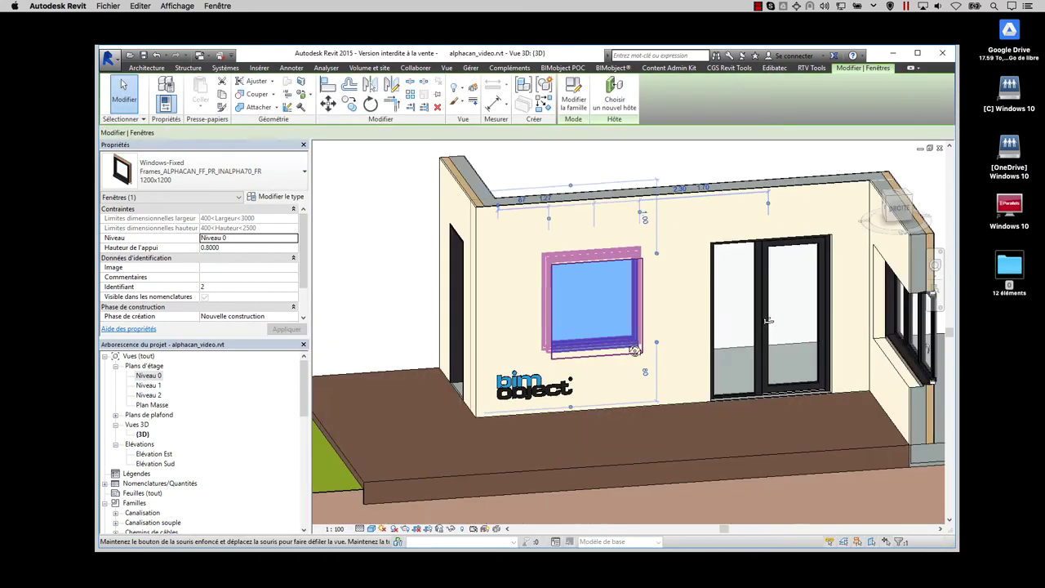
# - Review the narrow door's type properties, then bring up the Gérer (Manage) ribbon tab
pyautogui.keyDown('shift'); pyautogui.moveTo(561, 341); pyautogui.dragTo(511, 333, button='middle'); pyautogui.keyUp('shift')
pyautogui.click(519, 354)
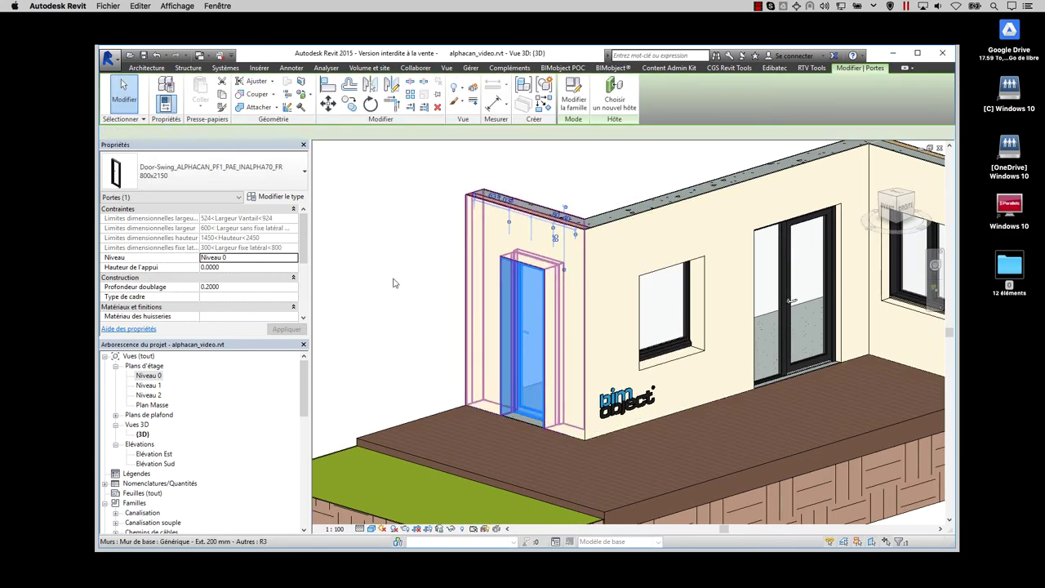
pyautogui.click(275, 196)
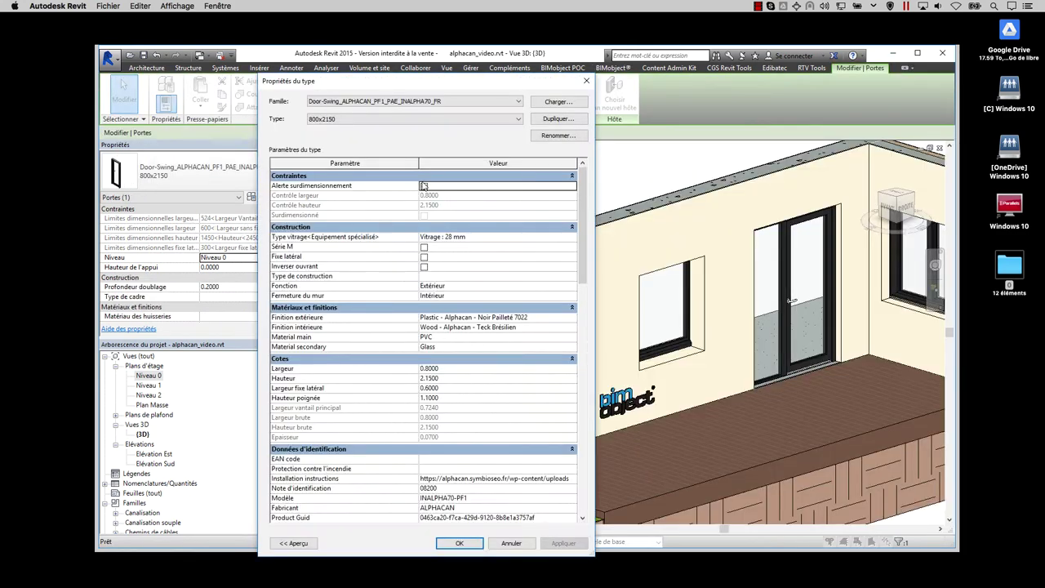
pyautogui.click(459, 543)
pyautogui.click(612, 67)
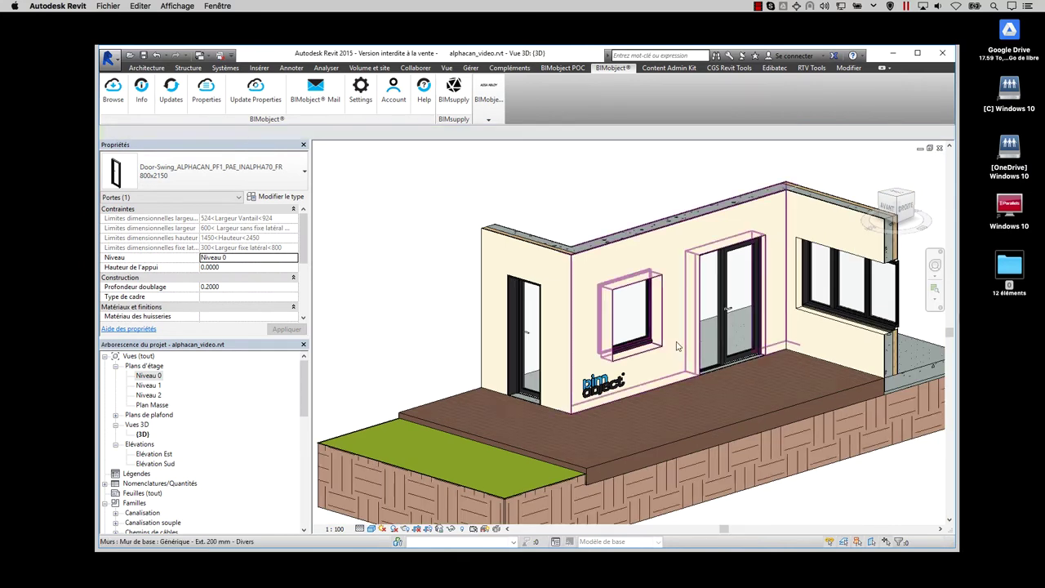
pyautogui.scroll(3, 782, 317)
pyautogui.scroll(-4, 782, 317)
pyautogui.press('Escape')
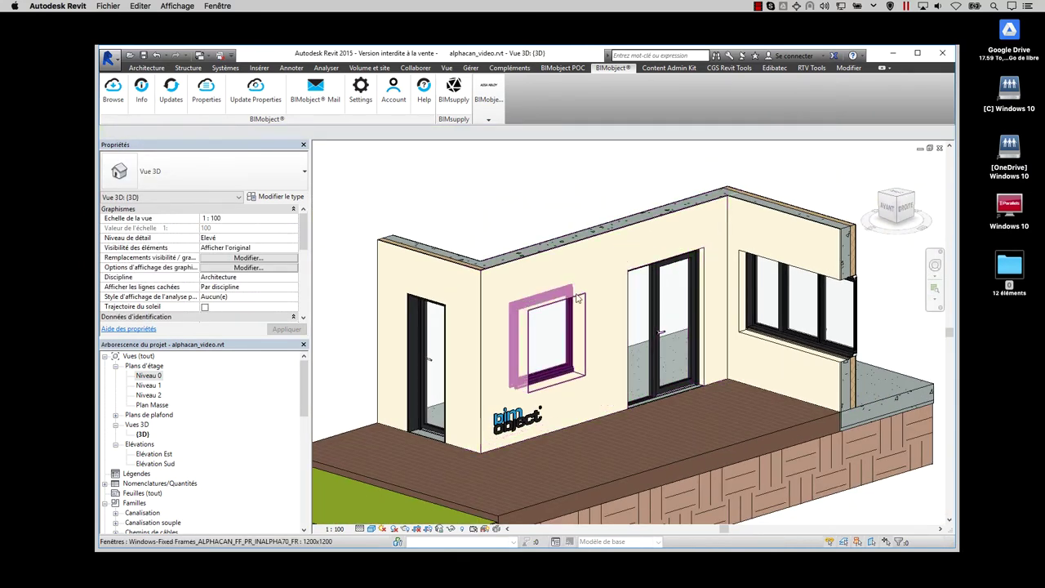
pyautogui.click(471, 68)
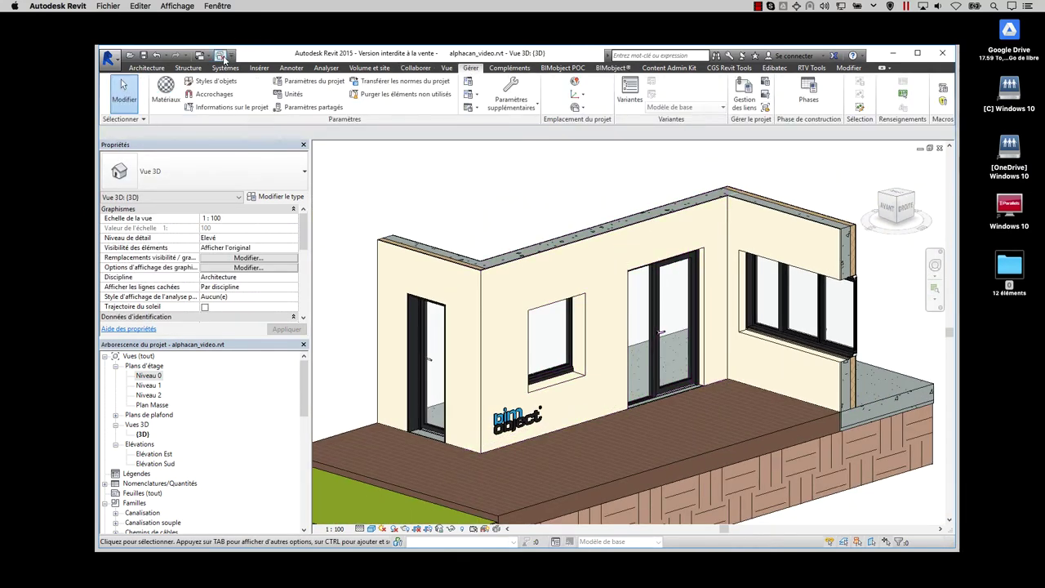
# - Load the ALPHACAN_materiaux library into the Material Browser
pyautogui.click(156, 98)
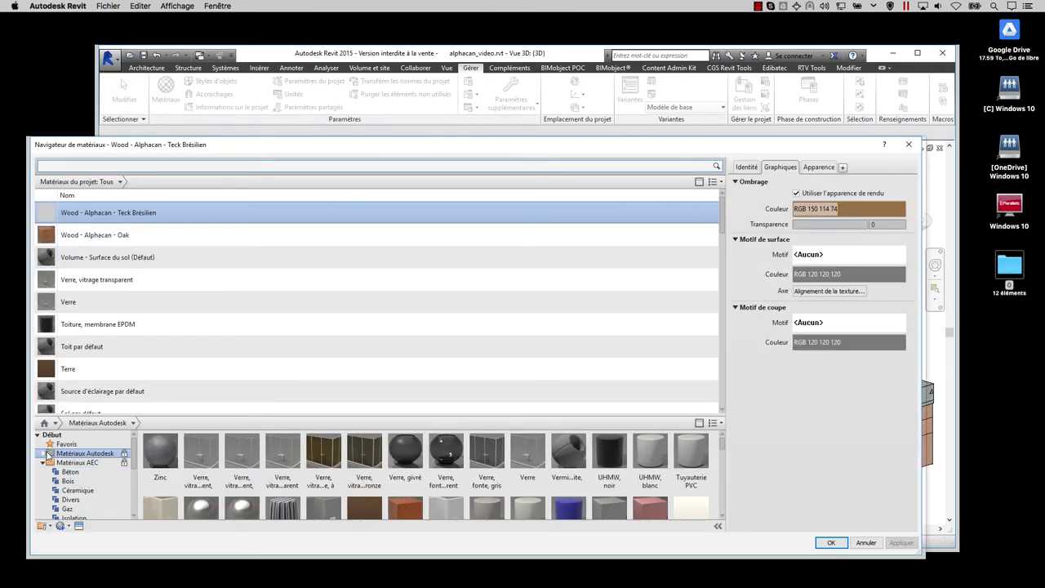
pyautogui.click(43, 462)
pyautogui.moveTo(189, 417); pyautogui.dragTo(189, 304)
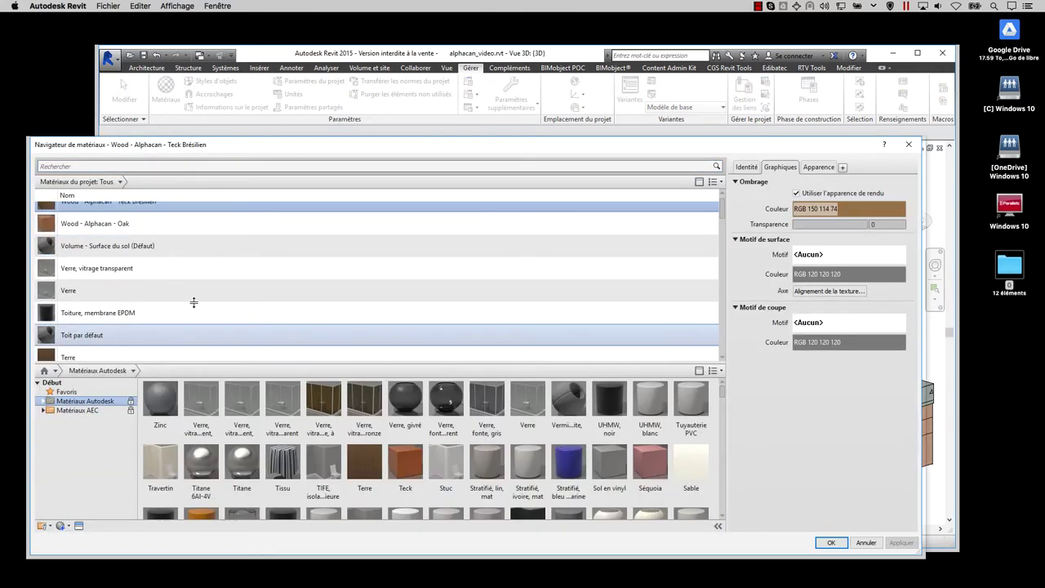
pyautogui.click(46, 526)
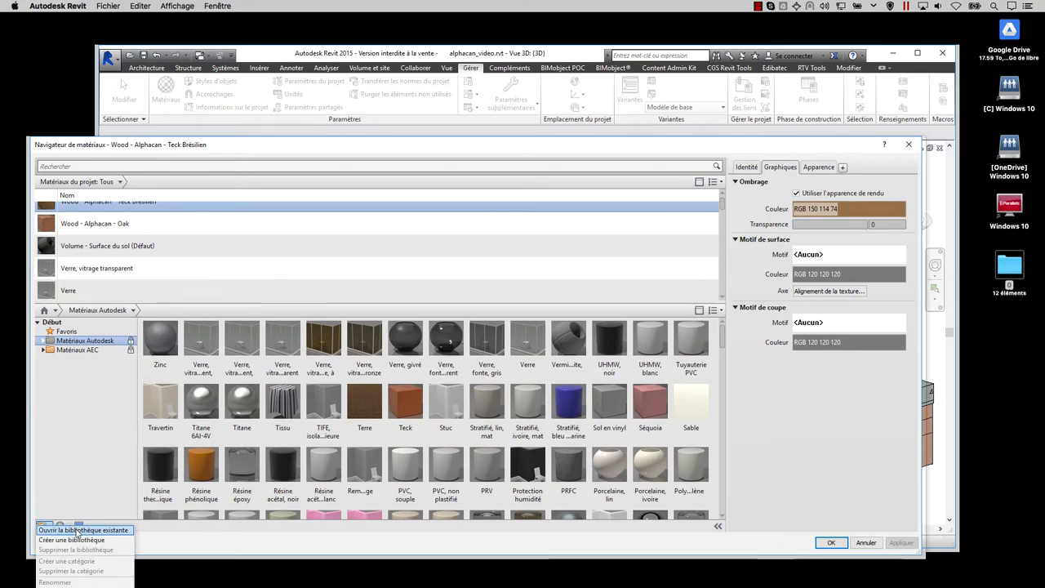
pyautogui.click(78, 531)
pyautogui.click(519, 320)
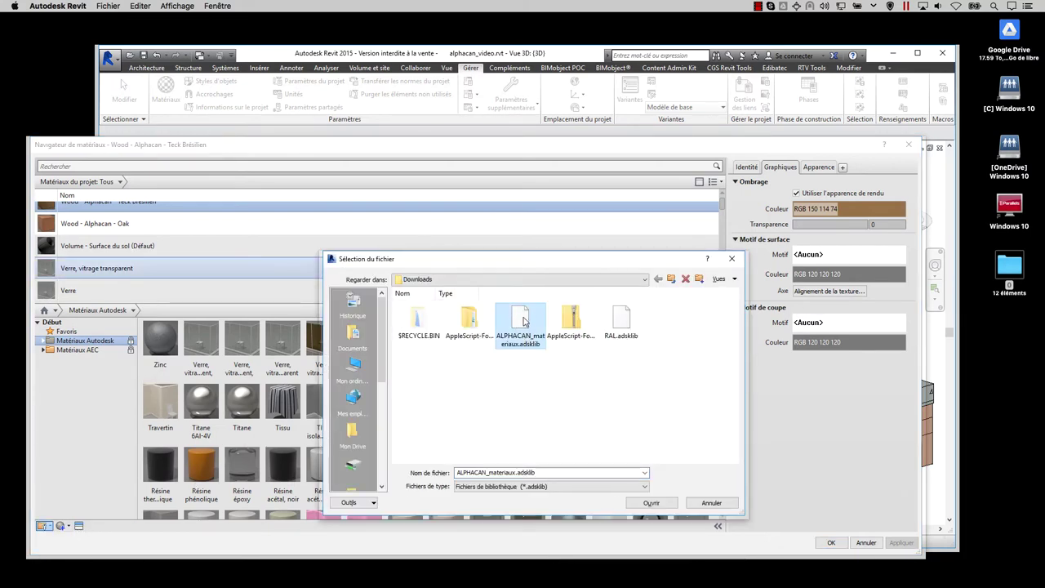
pyautogui.doubleClick(524, 321)
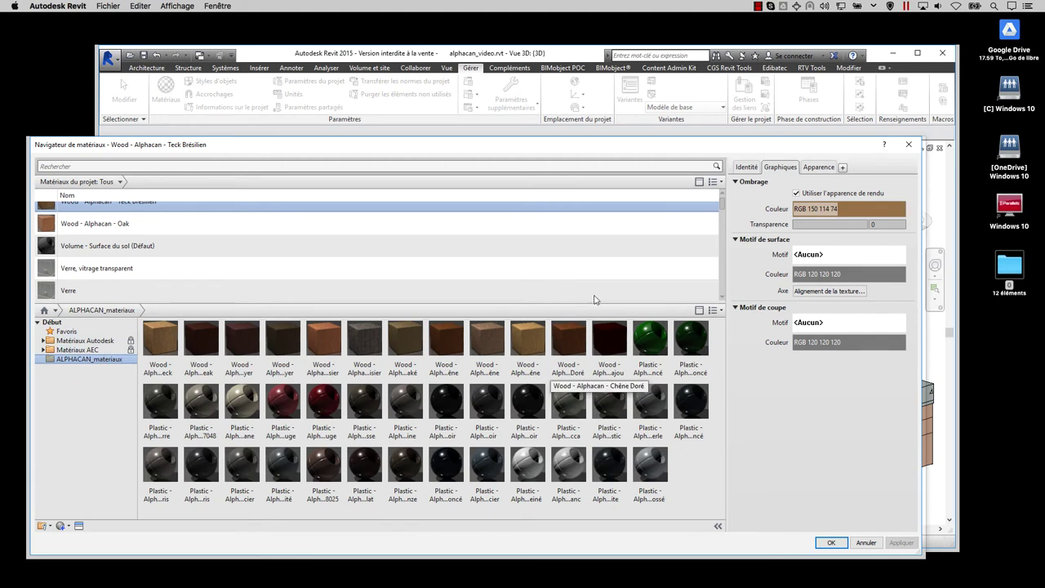
# - Inspect the Verre, Rouge Basque, Mocca Brossé and Bleu Acier materials
pyautogui.click(595, 294)
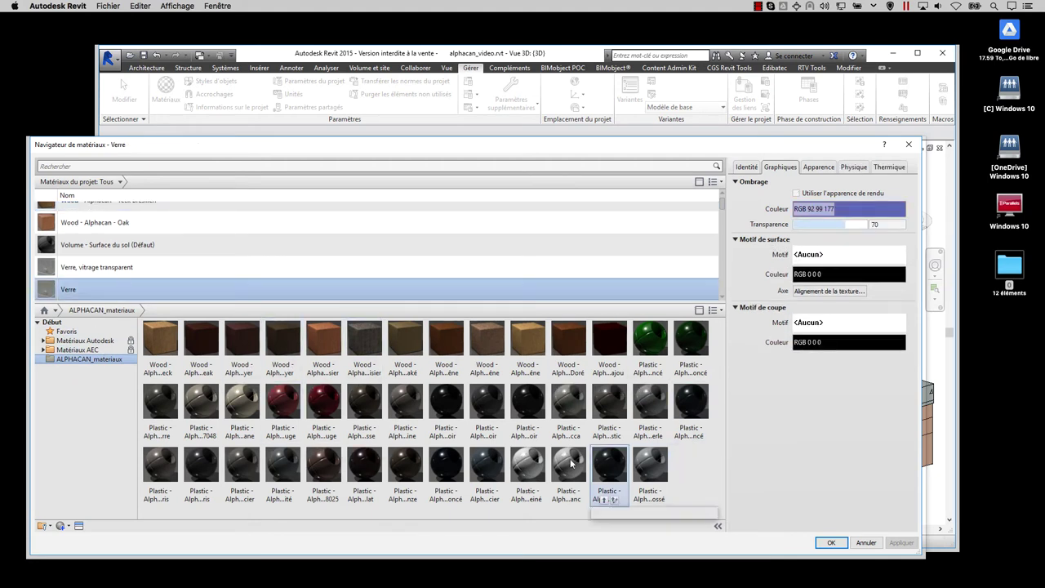
pyautogui.click(745, 166)
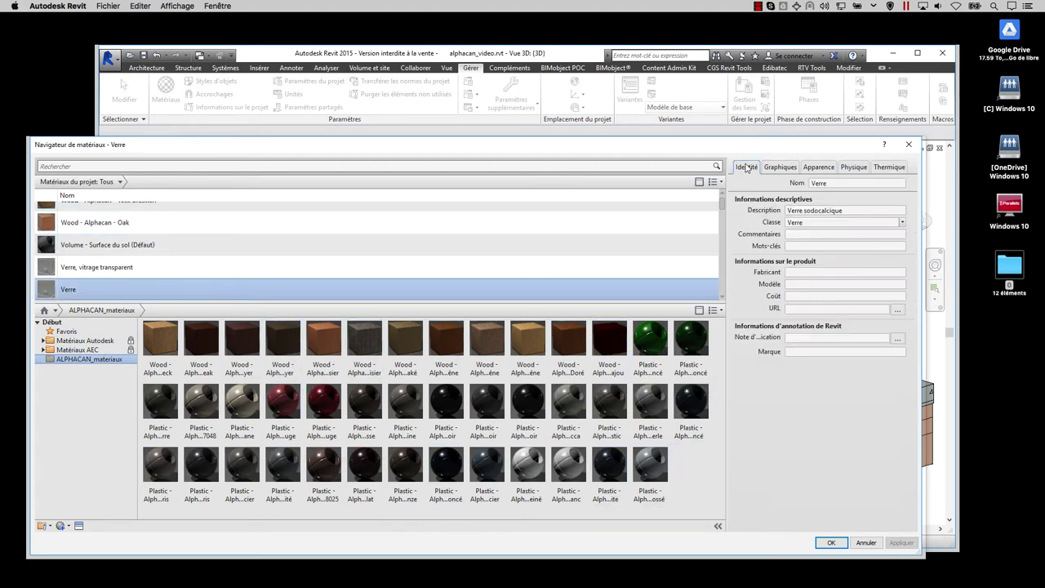
pyautogui.click(341, 400)
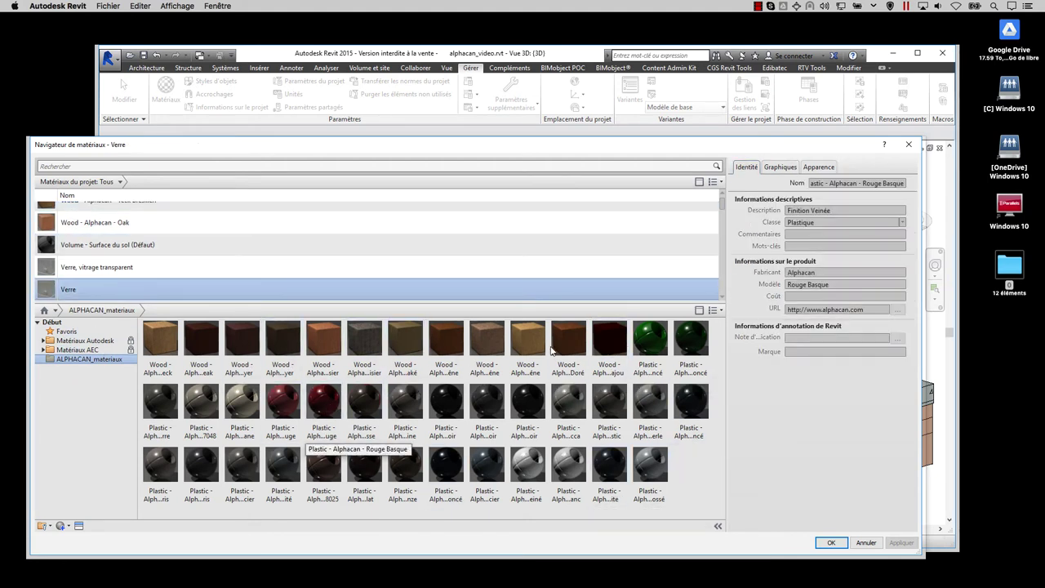
pyautogui.click(554, 407)
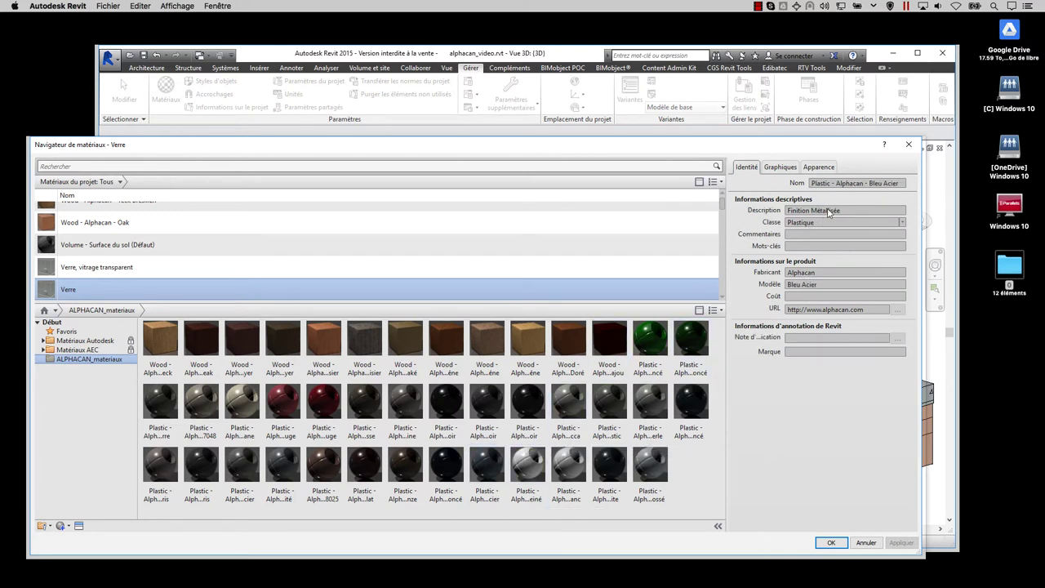
pyautogui.click(608, 469)
pyautogui.click(488, 472)
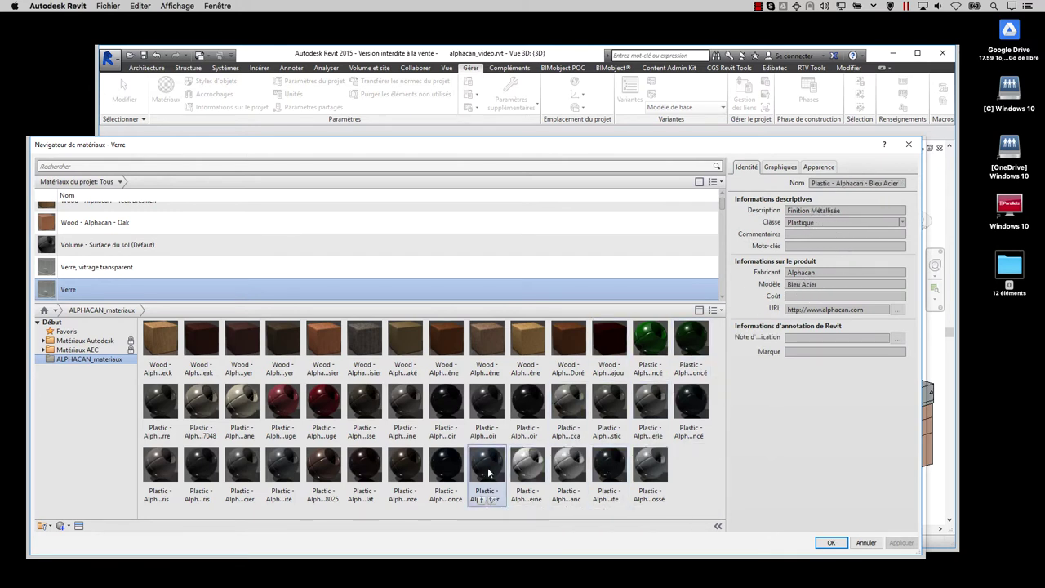
# - Add Bleu Acier, Vert Foncé 6005, Rouge Basque, Chocolat Veiné, Savane 7034, Gris Anthracite and Bleu Foncé
pyautogui.doubleClick(488, 472)
pyautogui.moveTo(418, 302); pyautogui.dragTo(418, 339)
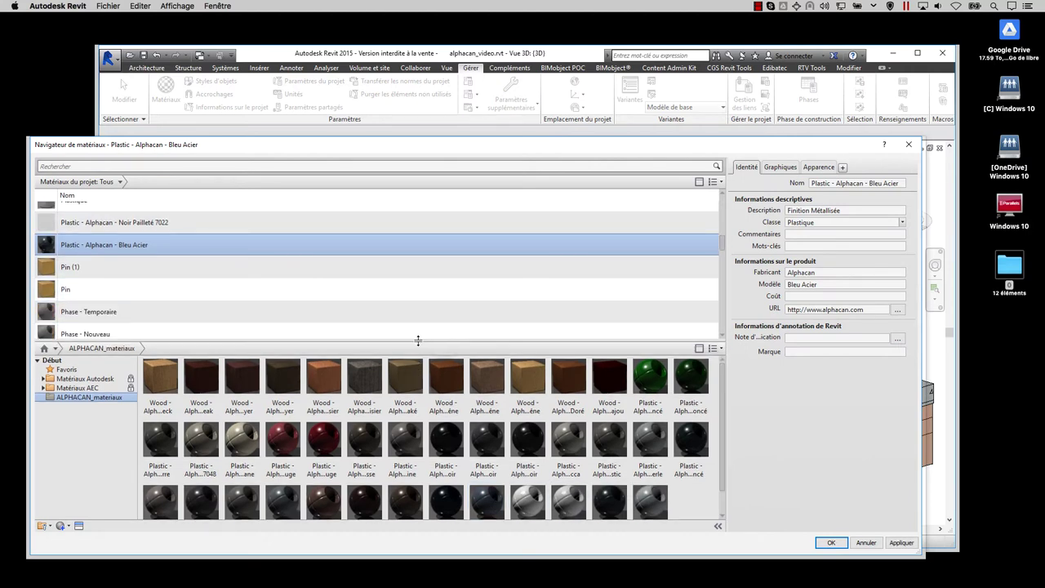
pyautogui.doubleClick(650, 376)
pyautogui.doubleClick(323, 441)
pyautogui.scroll(-1, 364, 500)
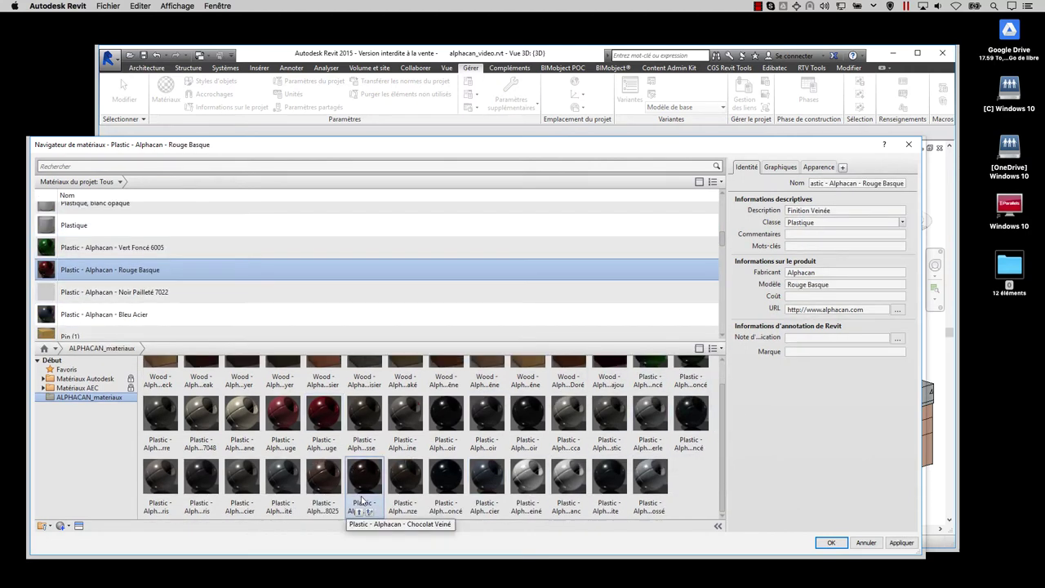
pyautogui.doubleClick(363, 499)
pyautogui.doubleClick(242, 481)
pyautogui.doubleClick(282, 482)
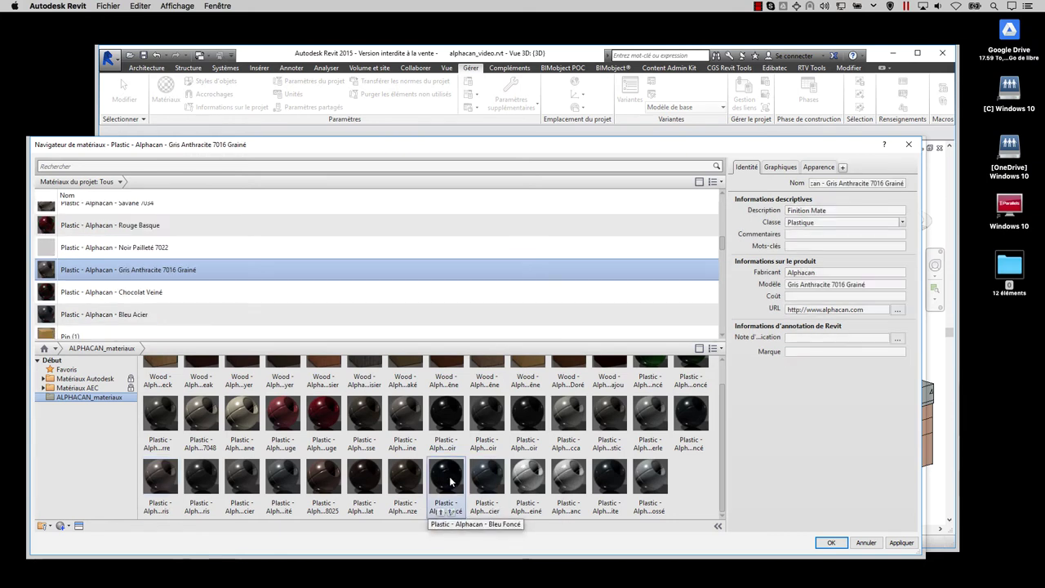
pyautogui.doubleClick(445, 477)
pyautogui.scroll(1, 474, 473)
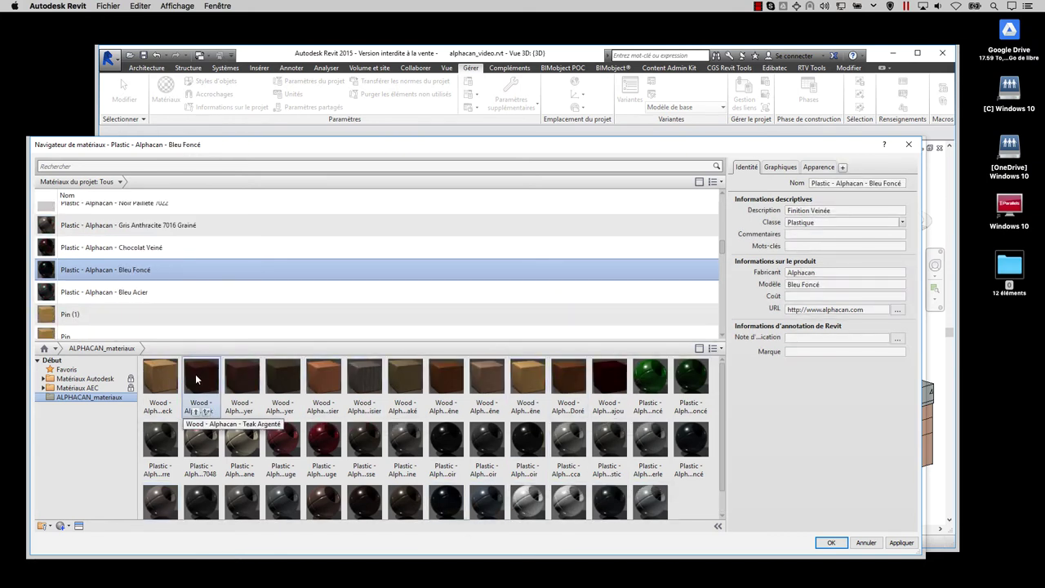
# - Add the wood finishes Acajou, Chêne Liège and Merisier to the project
pyautogui.doubleClick(597, 375)
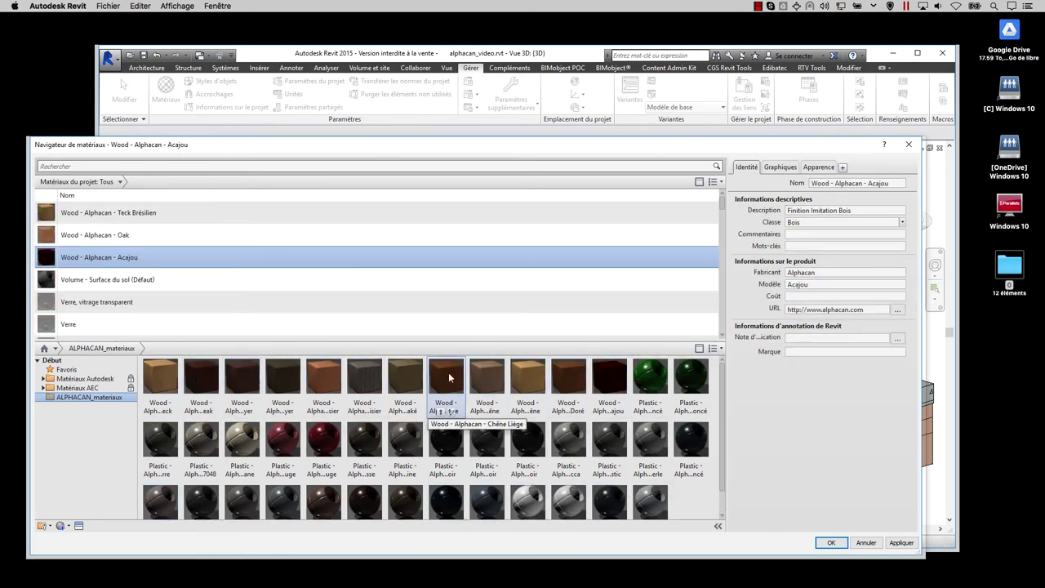
pyautogui.click(447, 376)
pyautogui.doubleClick(440, 374)
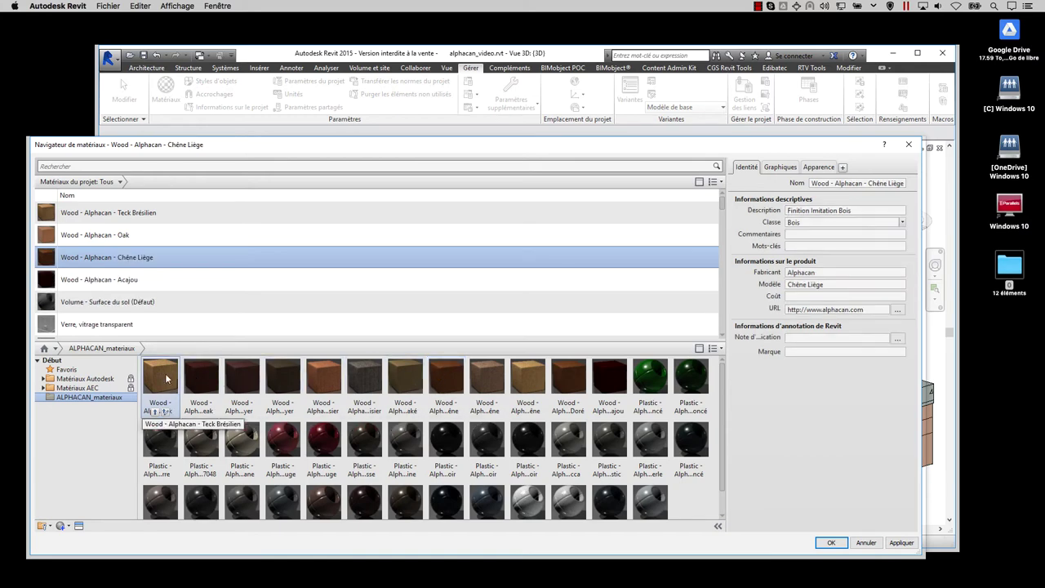
pyautogui.click(364, 376)
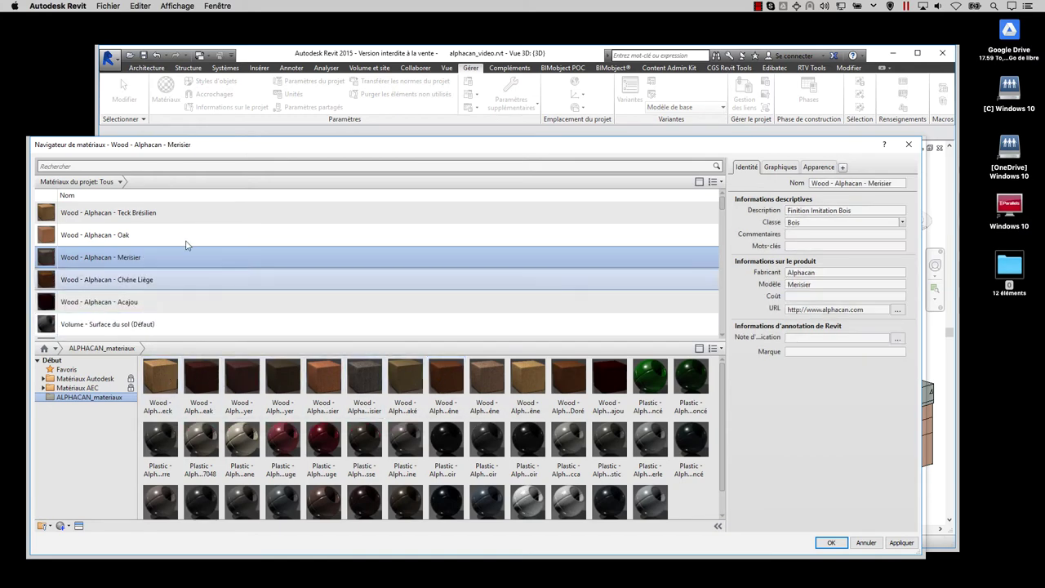
# - Give the large right-wall window a Savane 7034 exterior and Merisier interior finish
pyautogui.click(832, 543)
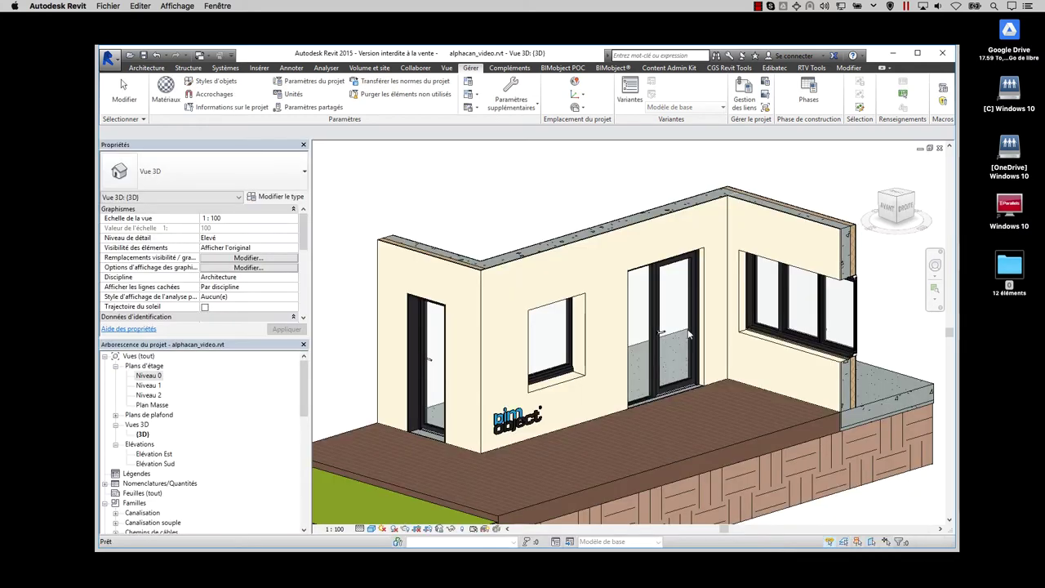
pyautogui.scroll(3, 835, 322)
pyautogui.click(835, 323)
pyautogui.doubleClick(835, 323)
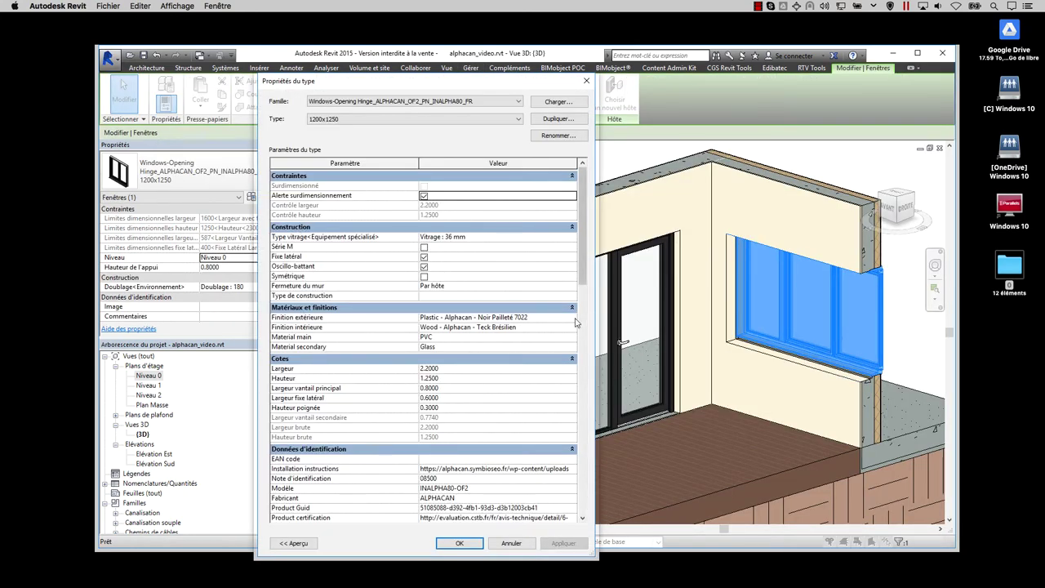
pyautogui.click(571, 318)
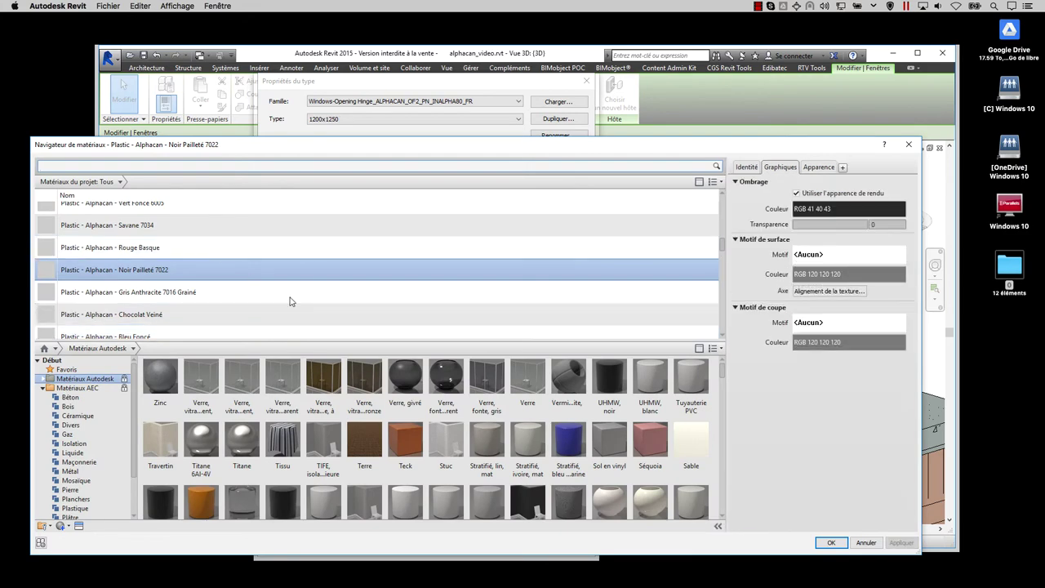
pyautogui.click(699, 182)
pyautogui.scroll(3, 245, 431)
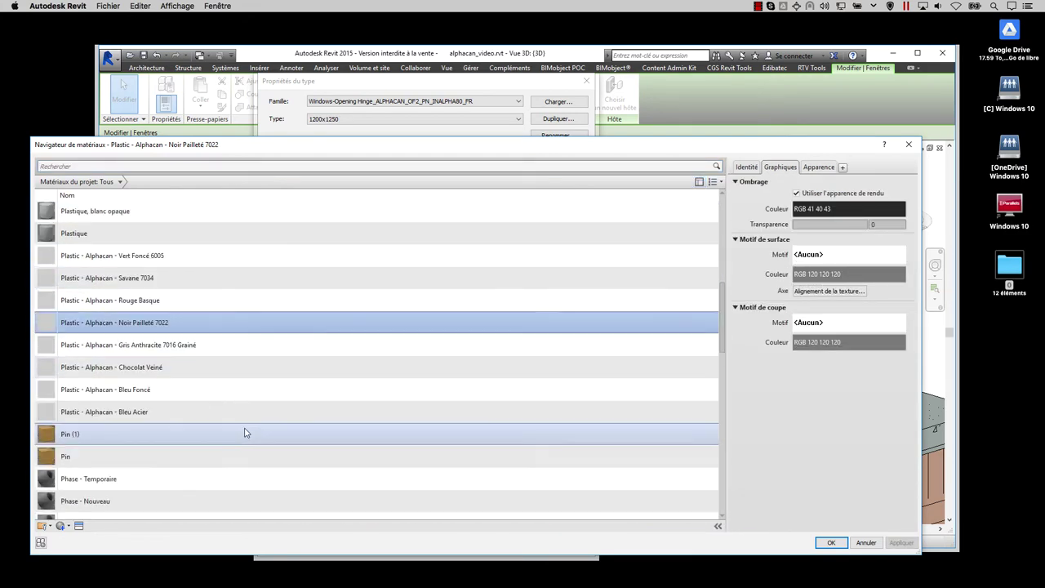
pyautogui.scroll(-2, 221, 381)
pyautogui.press('Return')
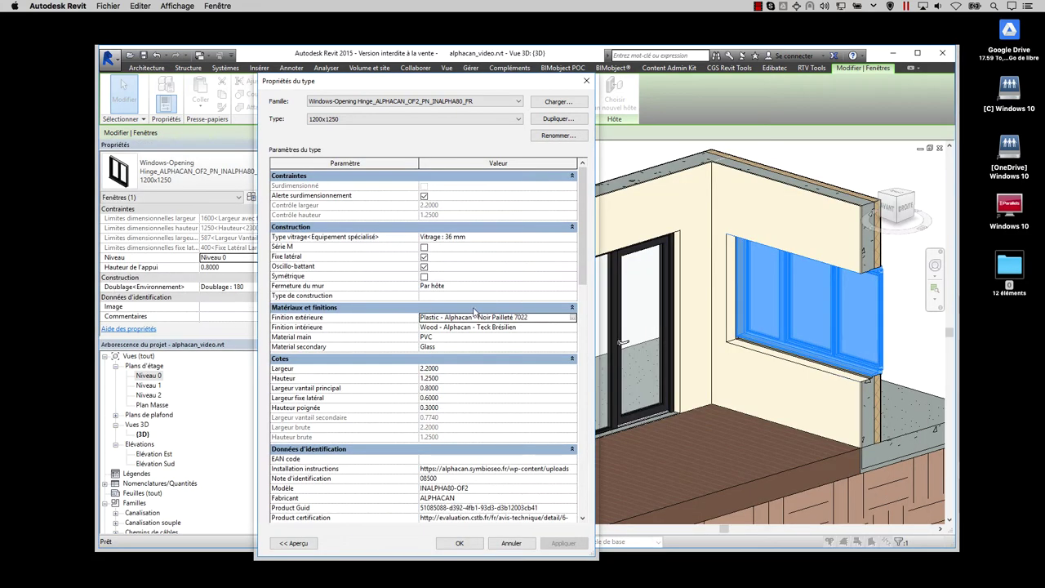
pyautogui.click(573, 326)
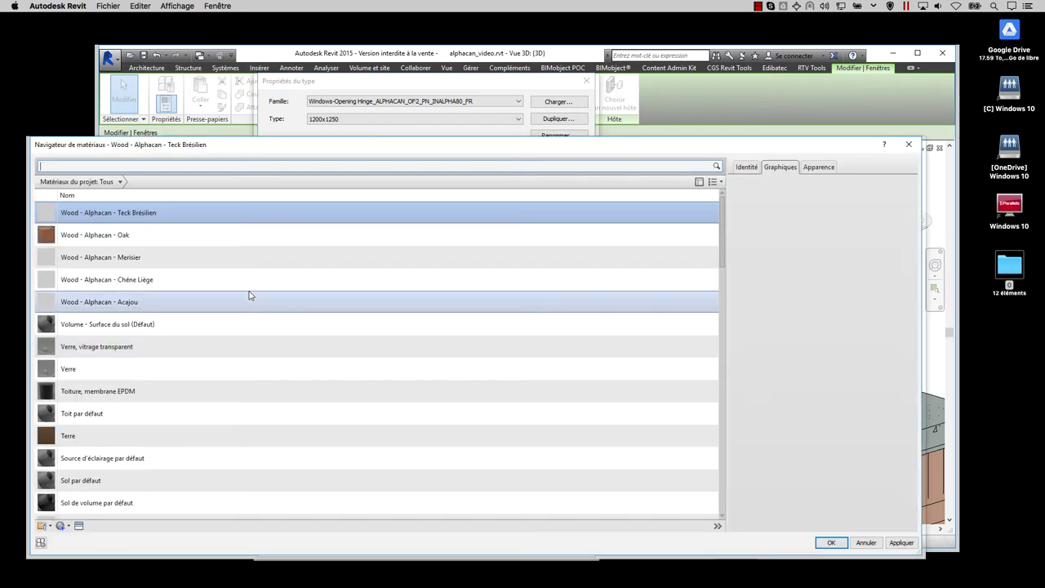
pyautogui.click(212, 256)
pyautogui.press('Return')
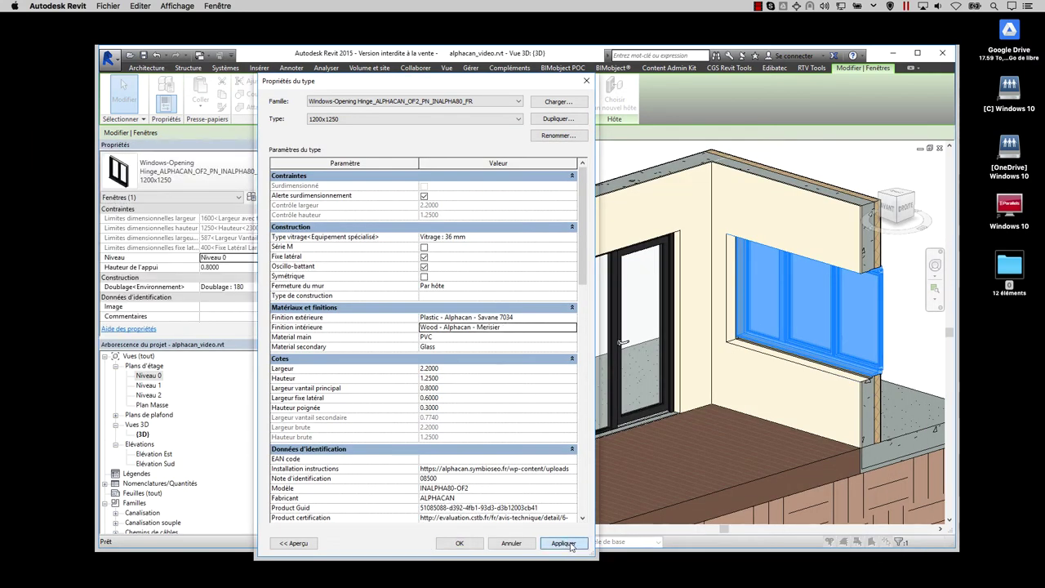
pyautogui.click(571, 542)
pyautogui.press('Return')
# - Change the finish material of the patio door type
pyautogui.press('Escape')
pyautogui.click(637, 343)
pyautogui.click(250, 197)
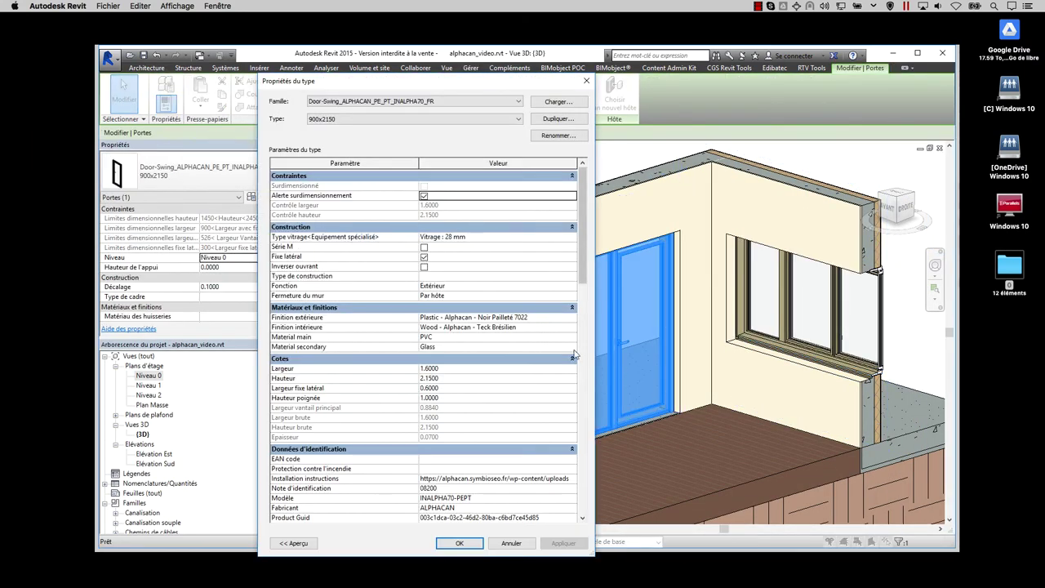
pyautogui.click(573, 317)
pyautogui.press('Return')
pyautogui.click(460, 543)
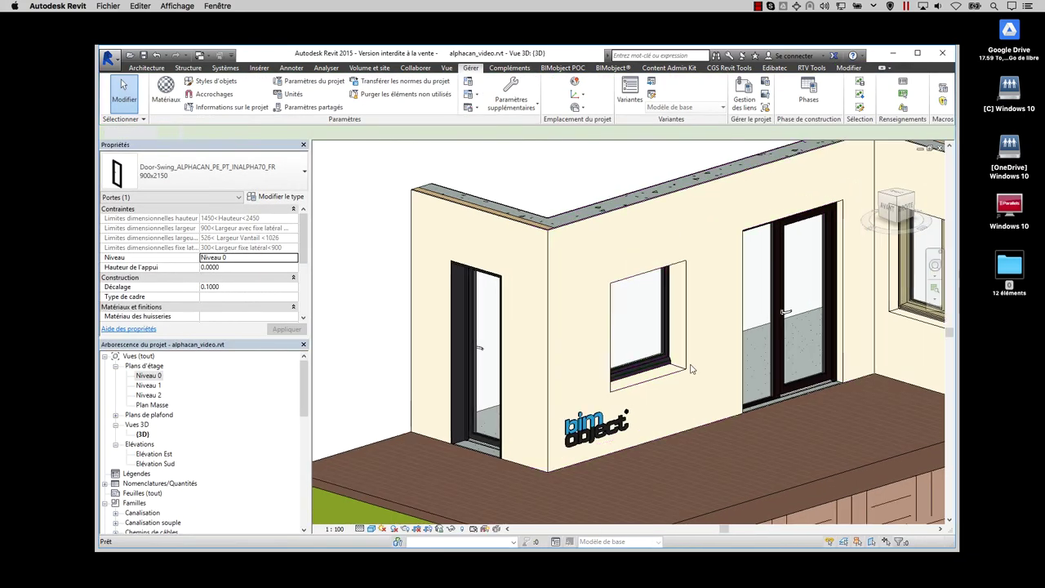
# - Change the interior finish of the window beside the patio door
pyautogui.click(690, 369)
pyautogui.click(251, 197)
pyautogui.click(573, 297)
pyautogui.press('Return')
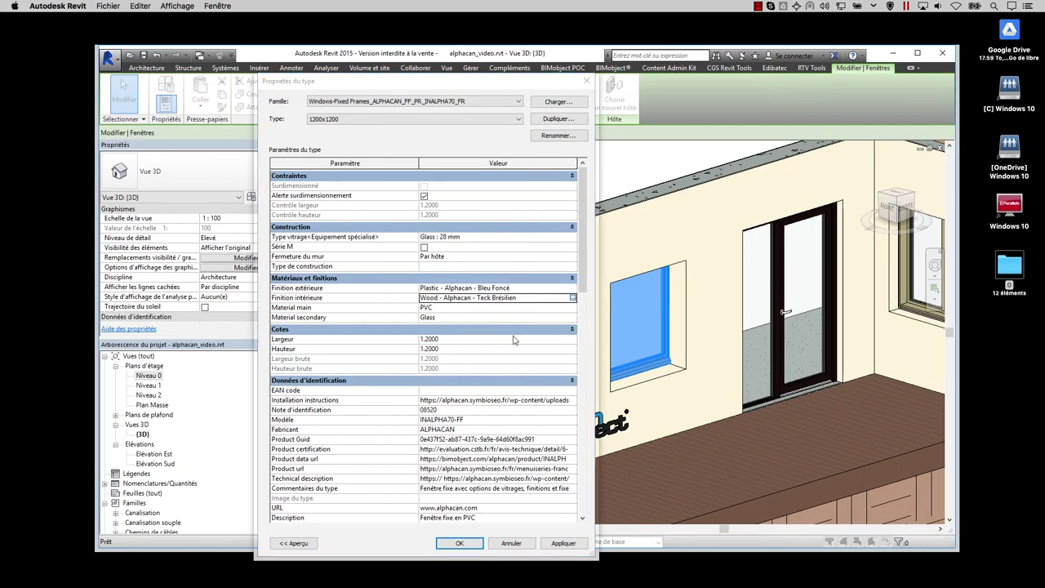
pyautogui.click(460, 543)
# - Give the narrow left door a Rouge Basque exterior finish
pyautogui.click(549, 441)
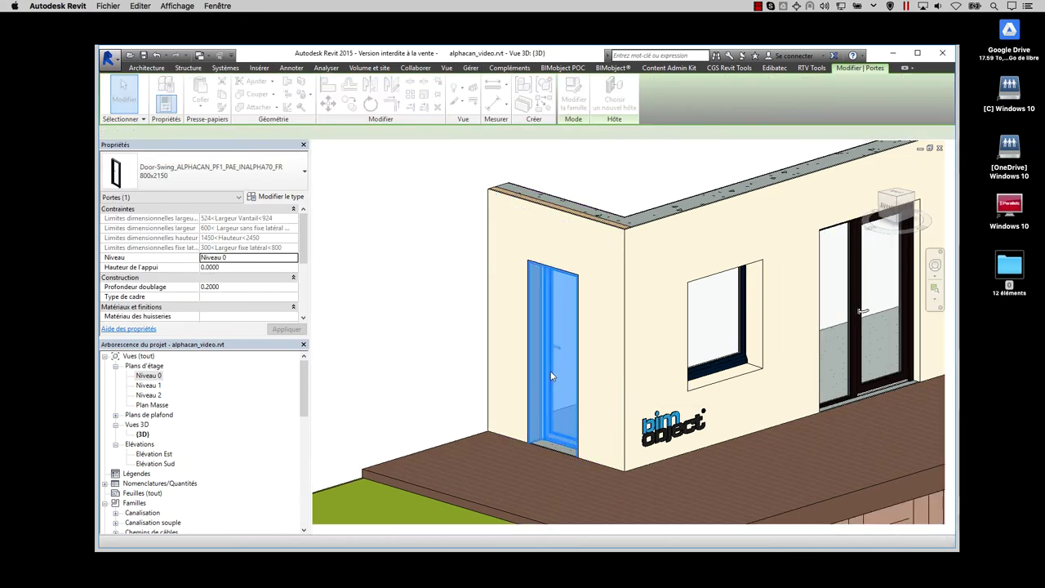
pyautogui.click(250, 197)
pyautogui.click(498, 319)
pyautogui.click(573, 319)
pyautogui.press('Return')
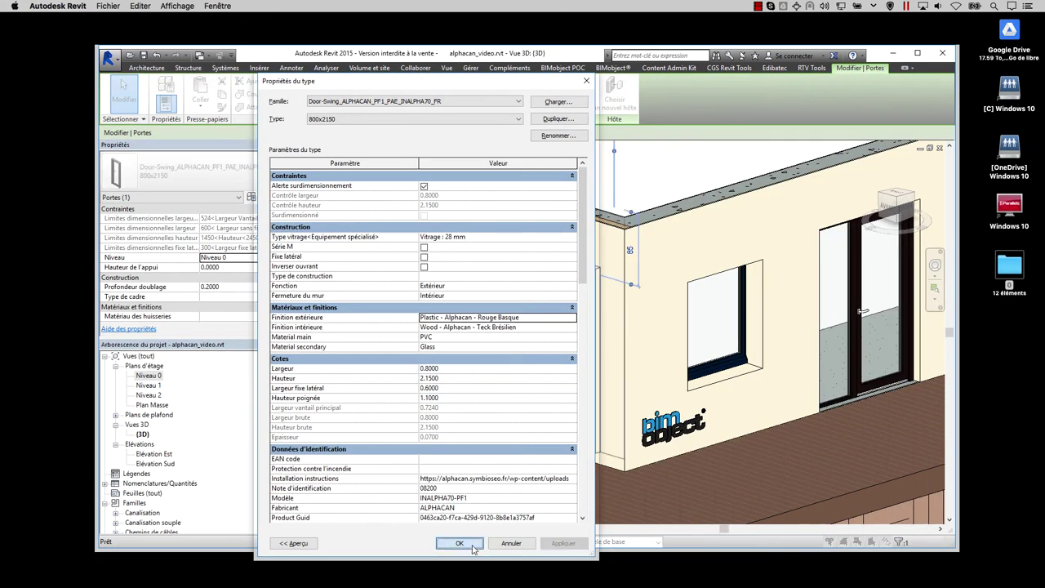
pyautogui.click(460, 543)
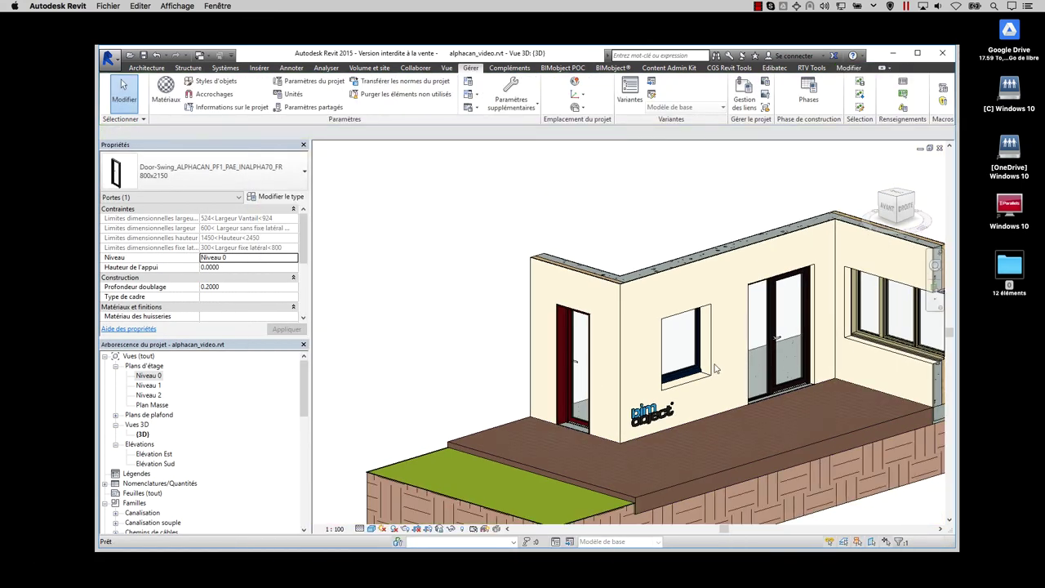
# - Orbit to the triple-window wall and switch the 3D view to Réaliste style
pyautogui.press('Escape')
pyautogui.scroll(2, 601, 330)
pyautogui.scroll(2, 601, 329)
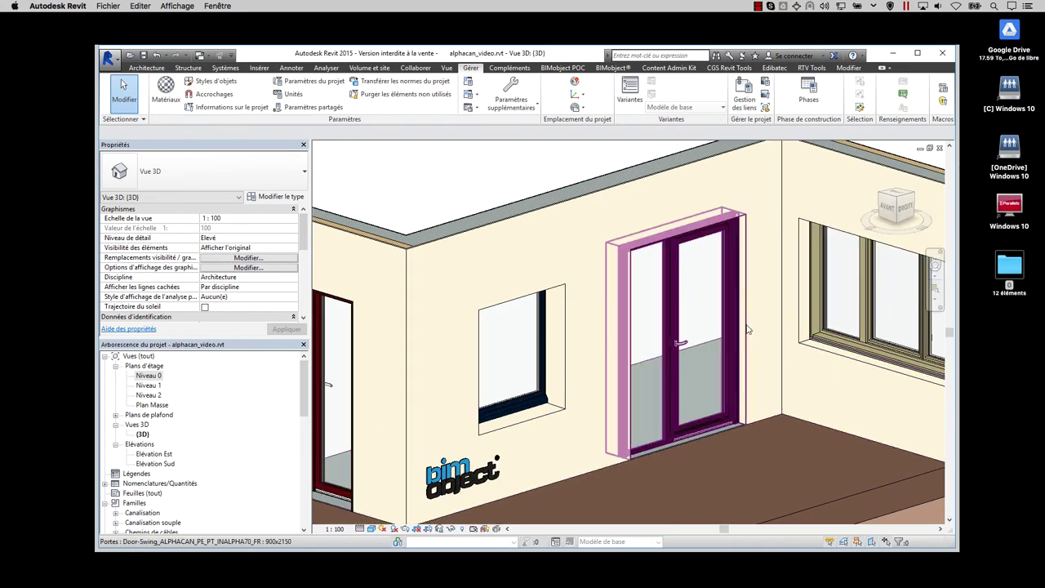
pyautogui.scroll(2, 601, 330)
pyautogui.keyDown('shift'); pyautogui.moveTo(601, 330); pyautogui.dragTo(361, 535, button='middle'); pyautogui.keyUp('shift')
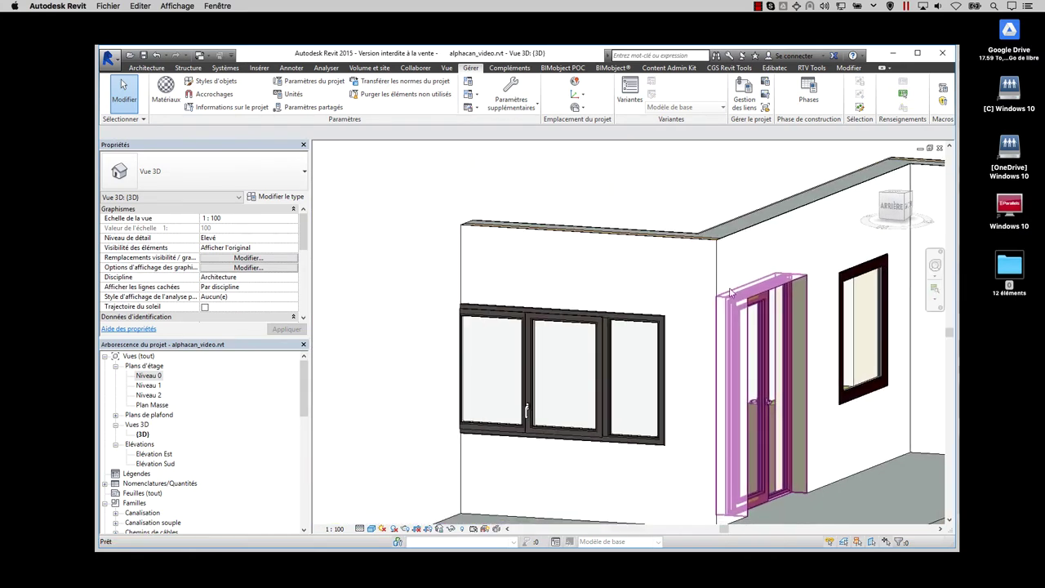
pyautogui.click(371, 528)
pyautogui.click(409, 508)
# - Zoom in and out to inspect the realistic window and door finishes
pyautogui.scroll(2, 625, 416)
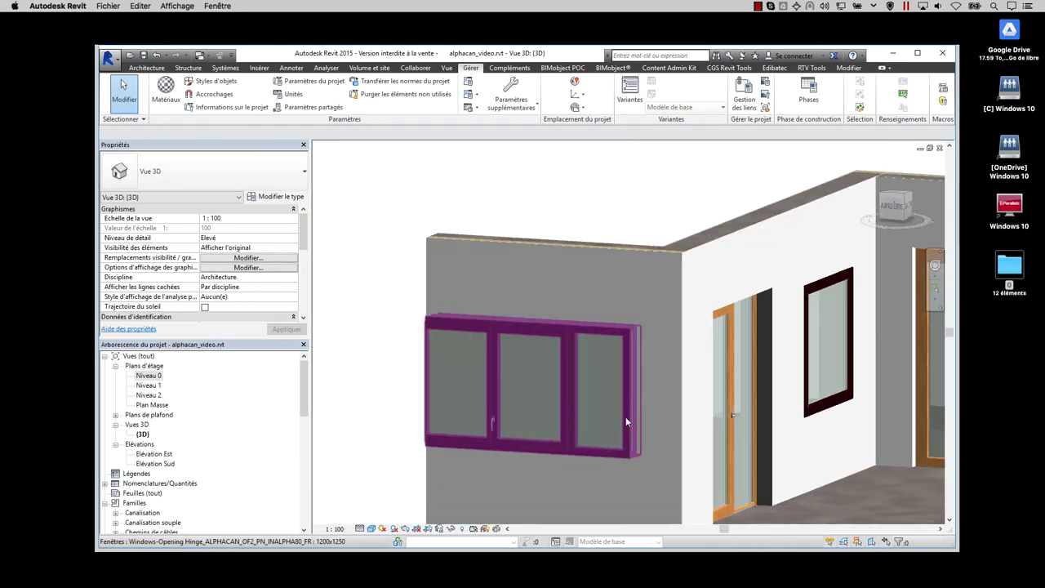
pyautogui.scroll(2, 542, 352)
pyautogui.scroll(2, 542, 353)
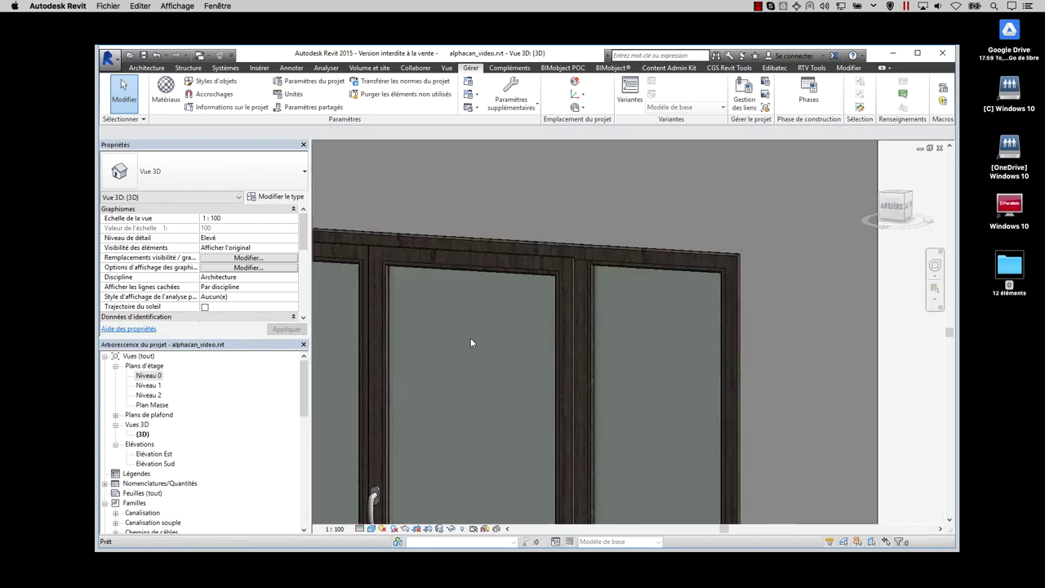
pyautogui.scroll(-5, 470, 343)
pyautogui.scroll(3, 895, 392)
pyautogui.scroll(2, 863, 413)
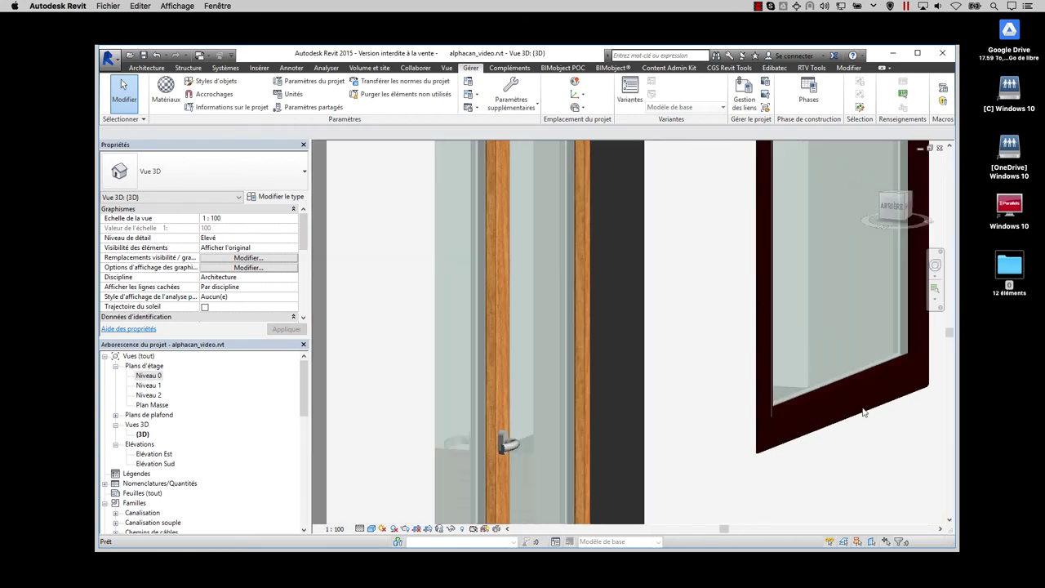
pyautogui.scroll(1, 561, 464)
pyautogui.scroll(1, 562, 464)
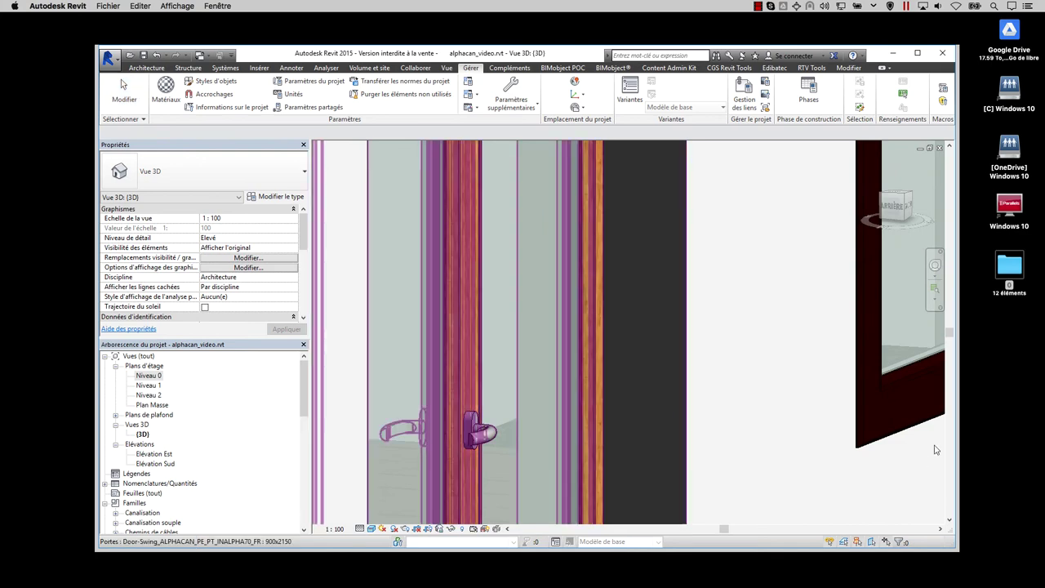
pyautogui.scroll(2, 935, 449)
pyautogui.scroll(-2, 811, 405)
pyautogui.scroll(-2, 506, 416)
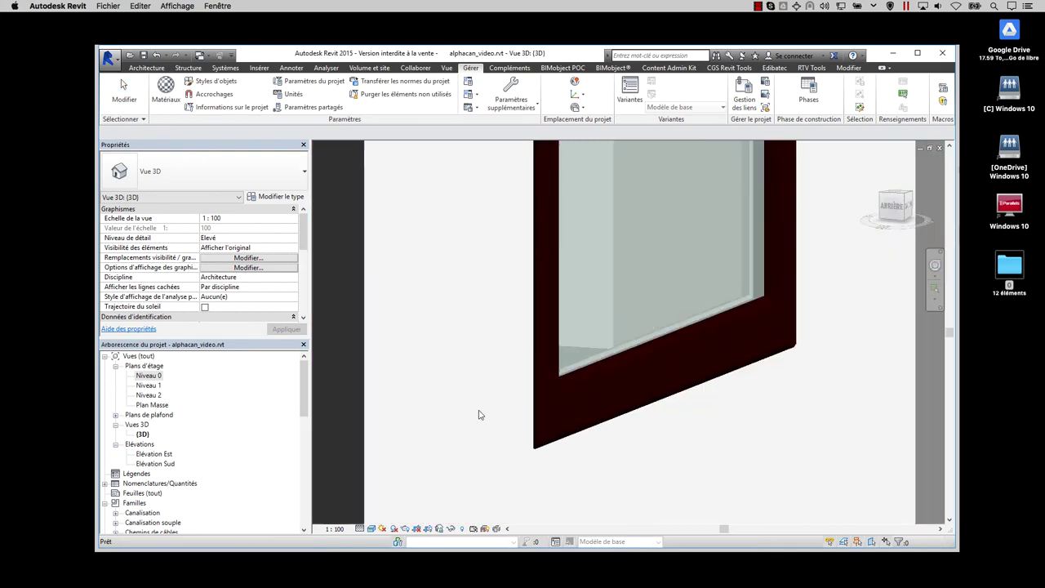
pyautogui.scroll(-2, 522, 418)
pyautogui.scroll(-2, 694, 388)
pyautogui.scroll(1, 718, 363)
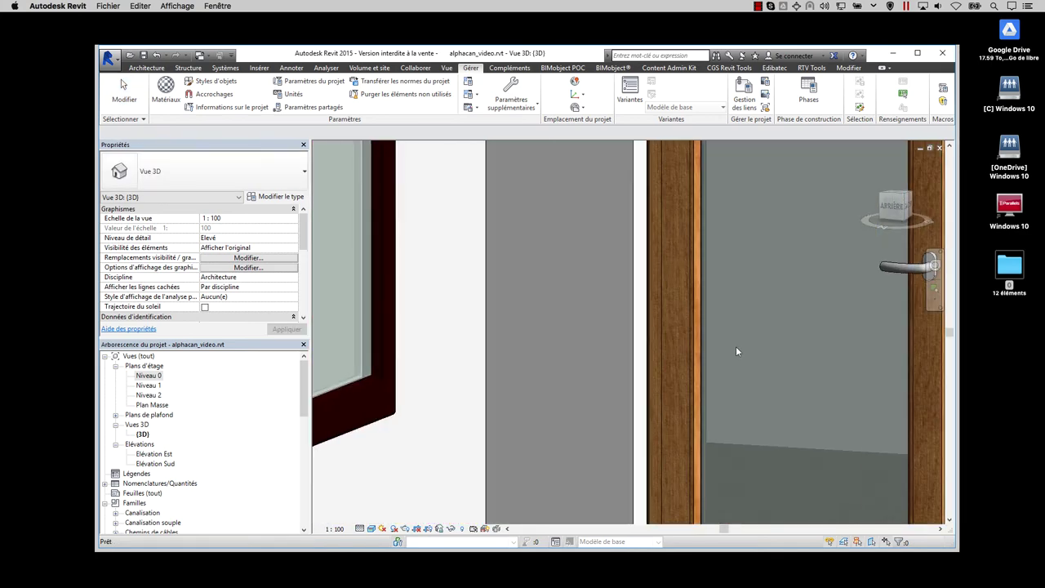
pyautogui.scroll(-3, 733, 347)
pyautogui.scroll(-1, 733, 347)
# - Orbit around the sliding door to view the building from the side
pyautogui.click(500, 408)
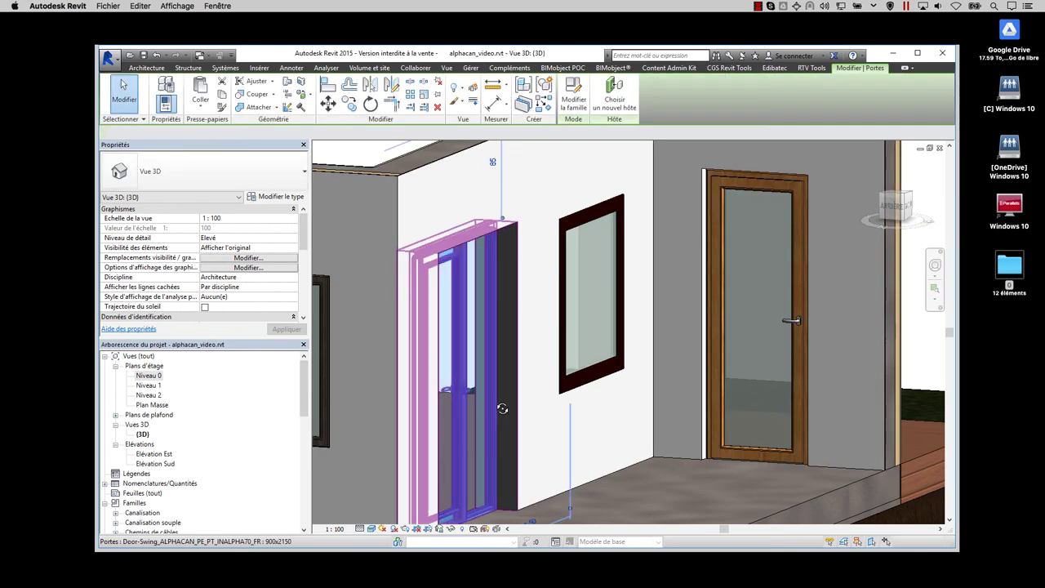
pyautogui.moveTo(500, 408)
pyautogui.keyDown('shift'); pyautogui.mouseDown(button='middle')
pyautogui.moveTo(760, 407)
pyautogui.moveTo(623, 409)
pyautogui.mouseUp(button='middle'); pyautogui.keyUp('shift')
pyautogui.press('Escape')
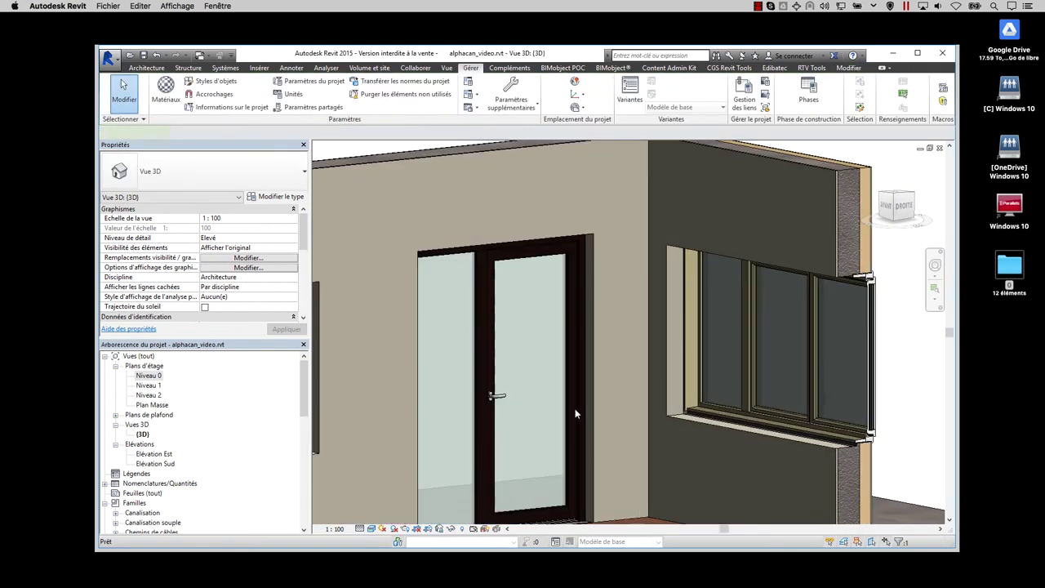
pyautogui.scroll(-2, 732, 405)
# - Switch to Couleurs uniformes and review the triple window's type parameters
pyautogui.click(372, 532)
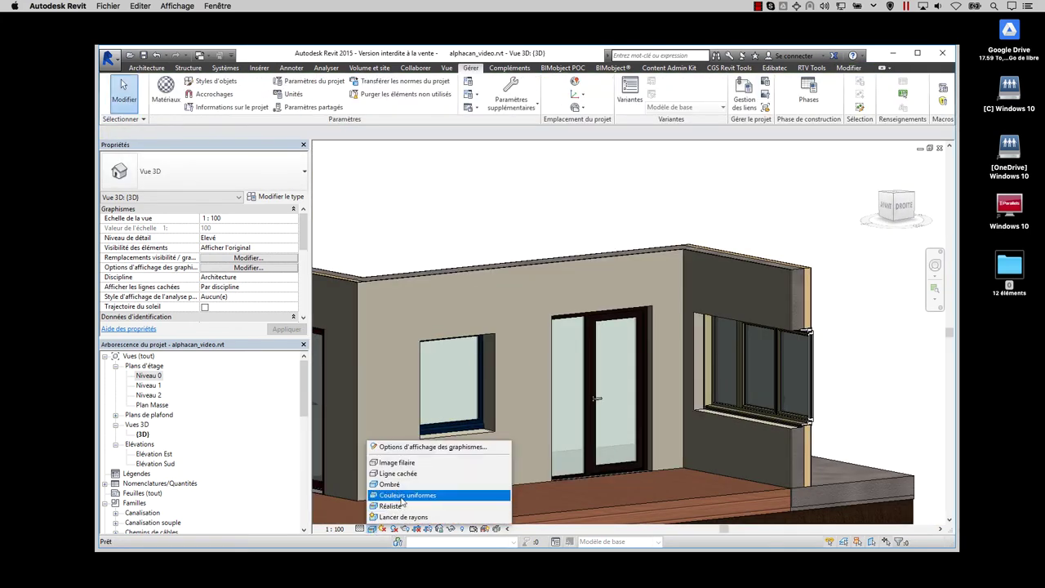
pyautogui.click(408, 494)
pyautogui.click(763, 394)
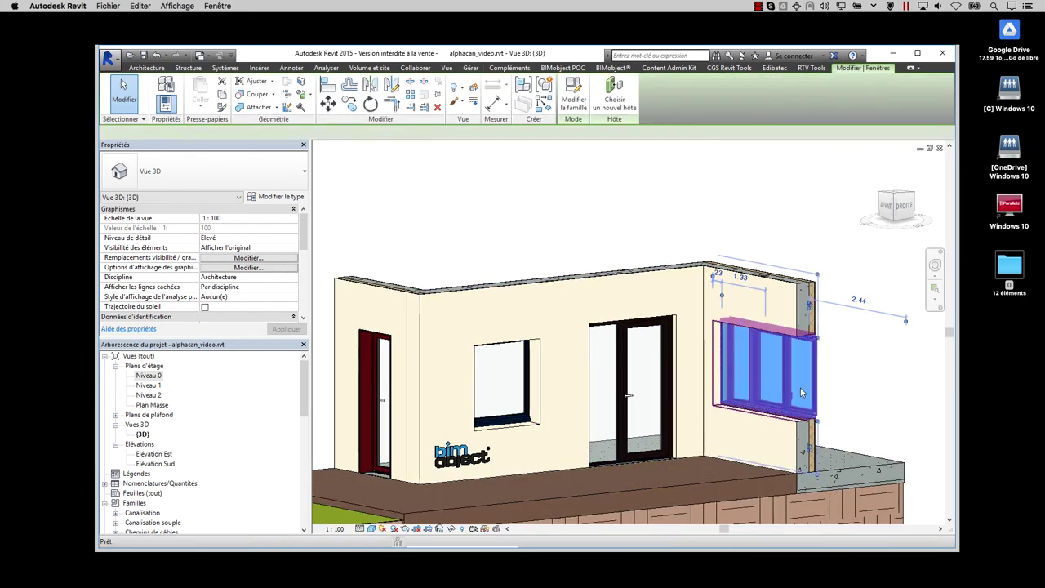
pyautogui.click(280, 197)
pyautogui.scroll(-3, 517, 369)
pyautogui.scroll(-2, 517, 369)
pyautogui.scroll(-3, 517, 369)
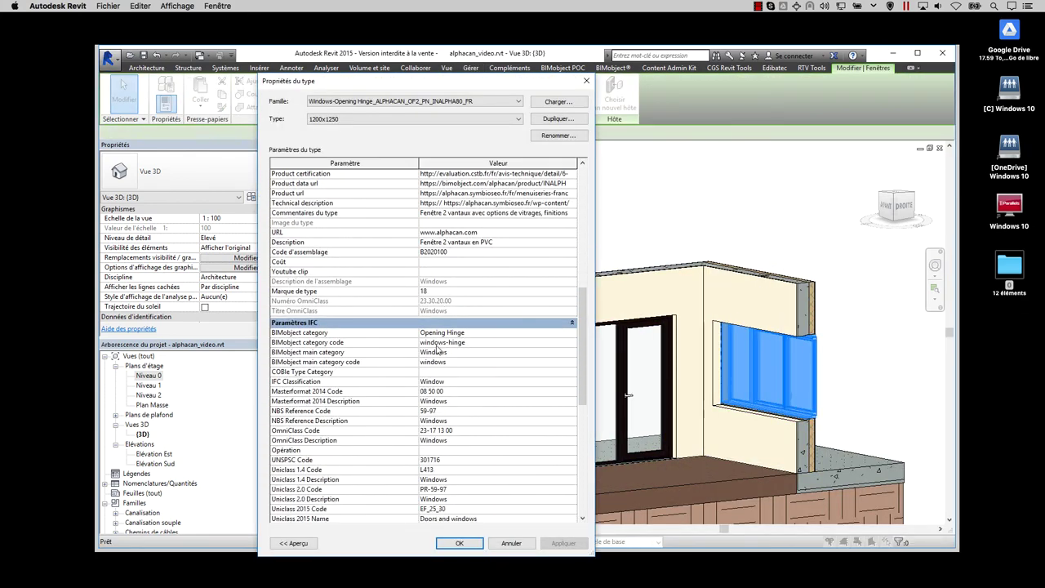
pyautogui.scroll(-3, 516, 368)
pyautogui.scroll(6, 454, 350)
pyautogui.scroll(1, 454, 349)
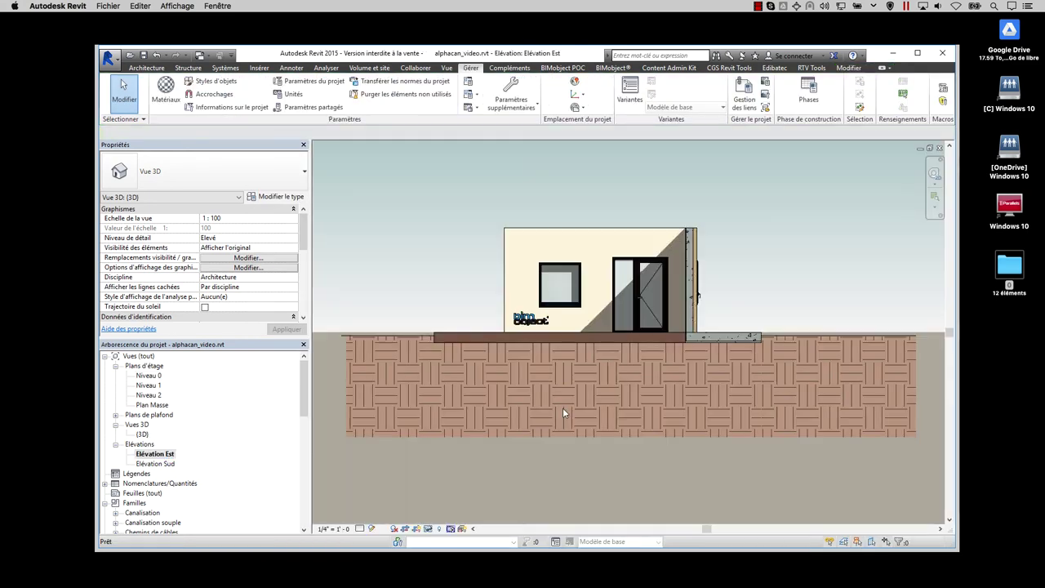
pyautogui.scroll(4, 562, 407)
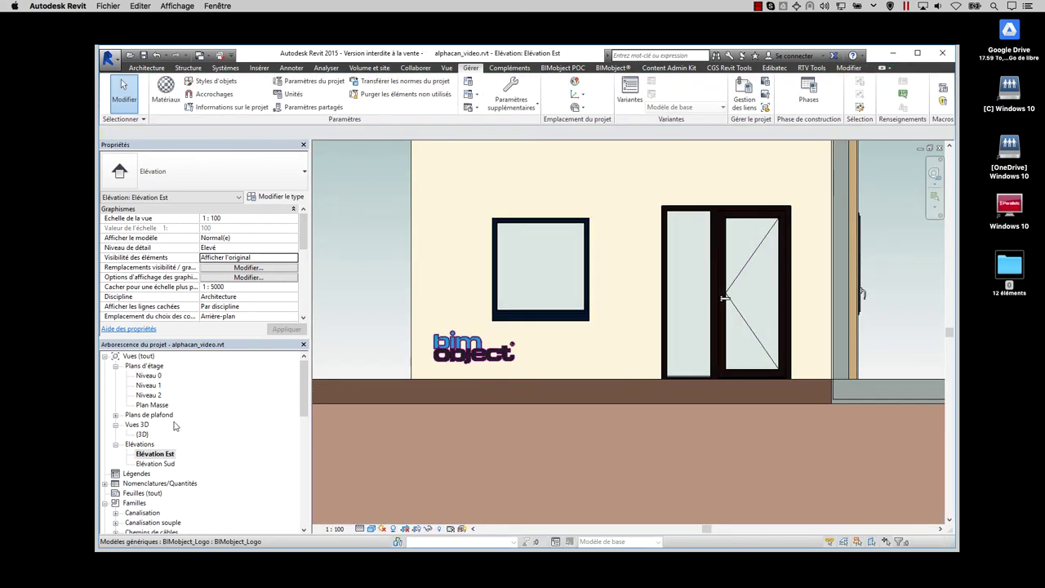
# - Open the Élévation Sud view, then the Niveau 0 floor plan
pyautogui.doubleClick(155, 463)
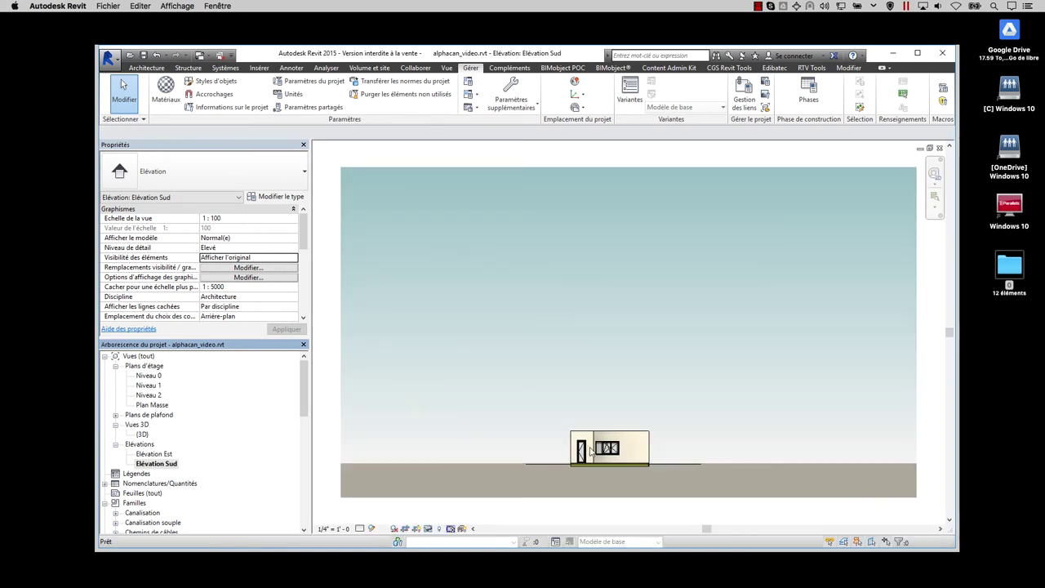
pyautogui.scroll(5, 591, 451)
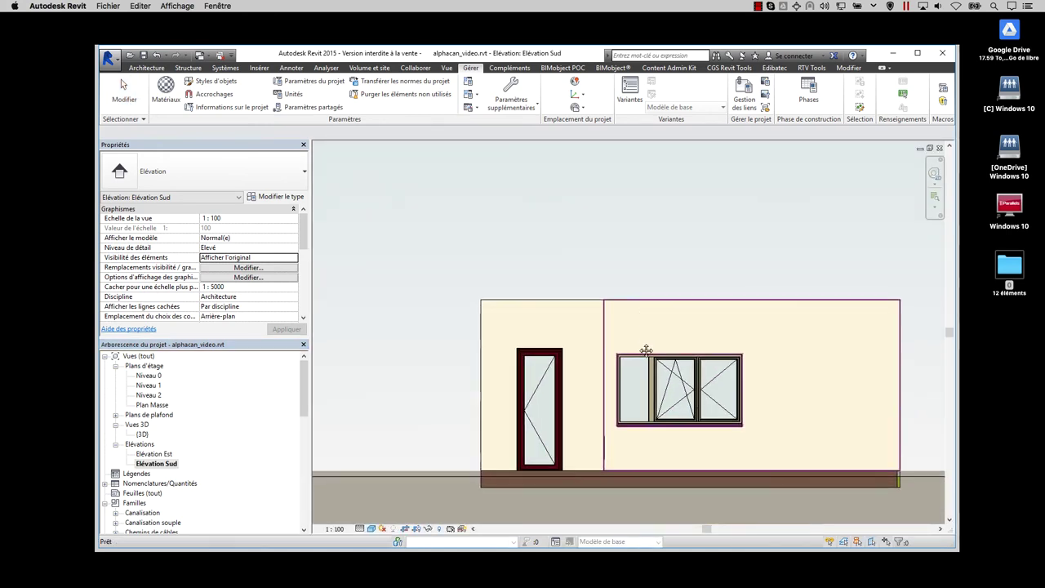
pyautogui.doubleClick(157, 376)
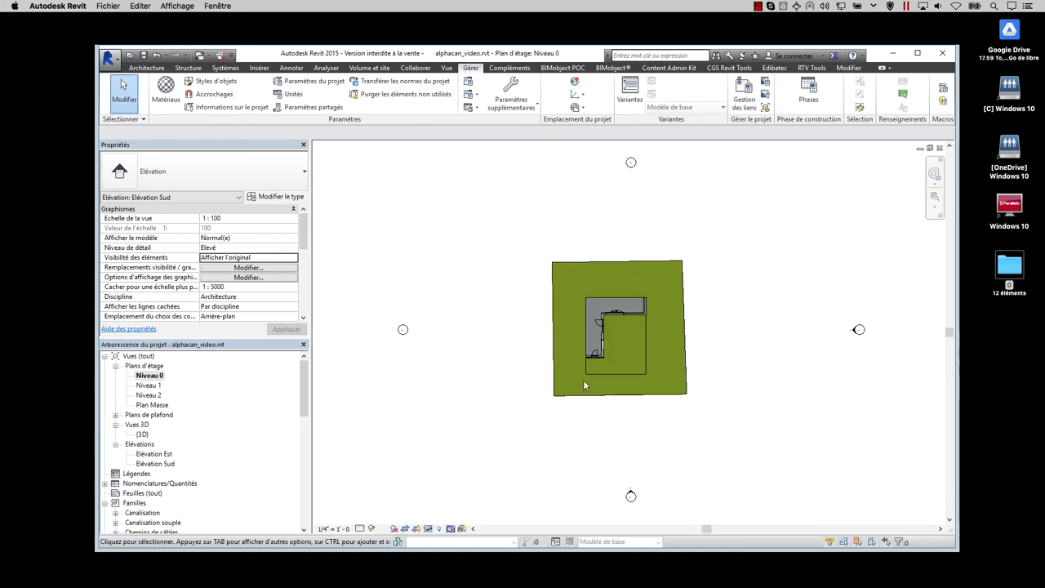
# - Enable Inverser ouvrant in the right-wall door's type properties and apply the change
pyautogui.scroll(5, 603, 316)
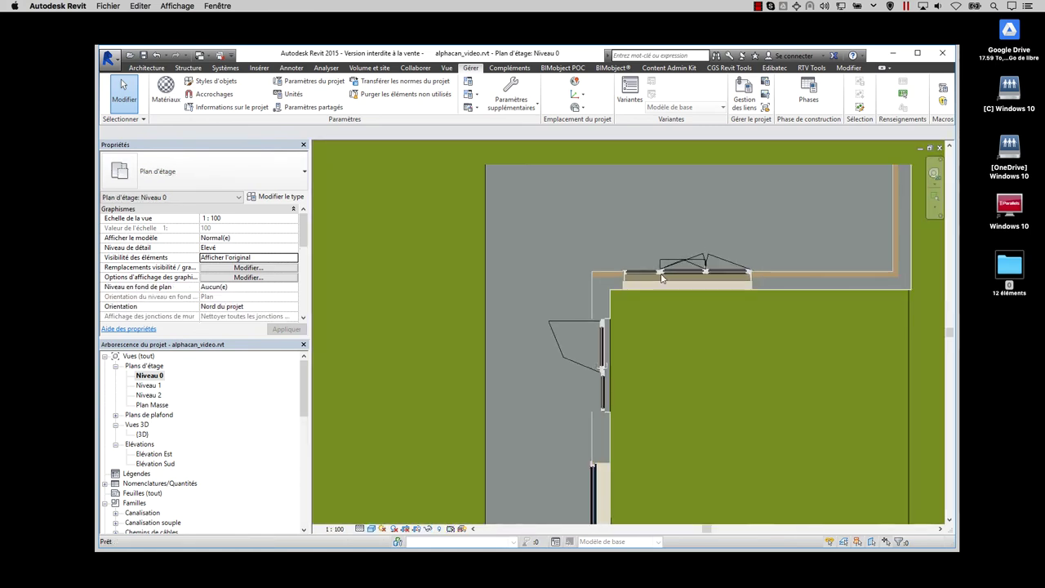
pyautogui.scroll(2, 609, 379)
pyautogui.scroll(1, 610, 353)
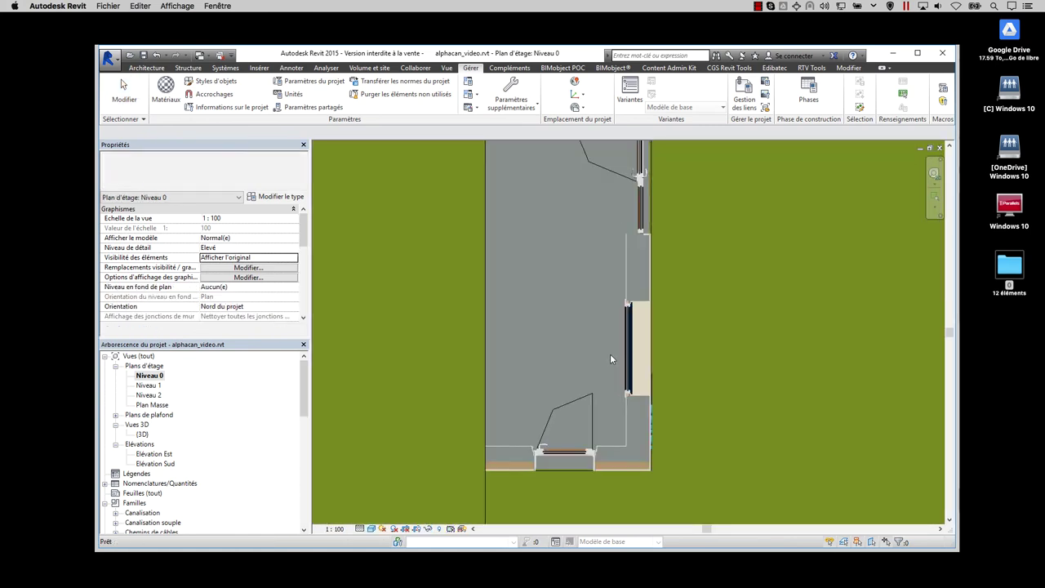
pyautogui.click(575, 459)
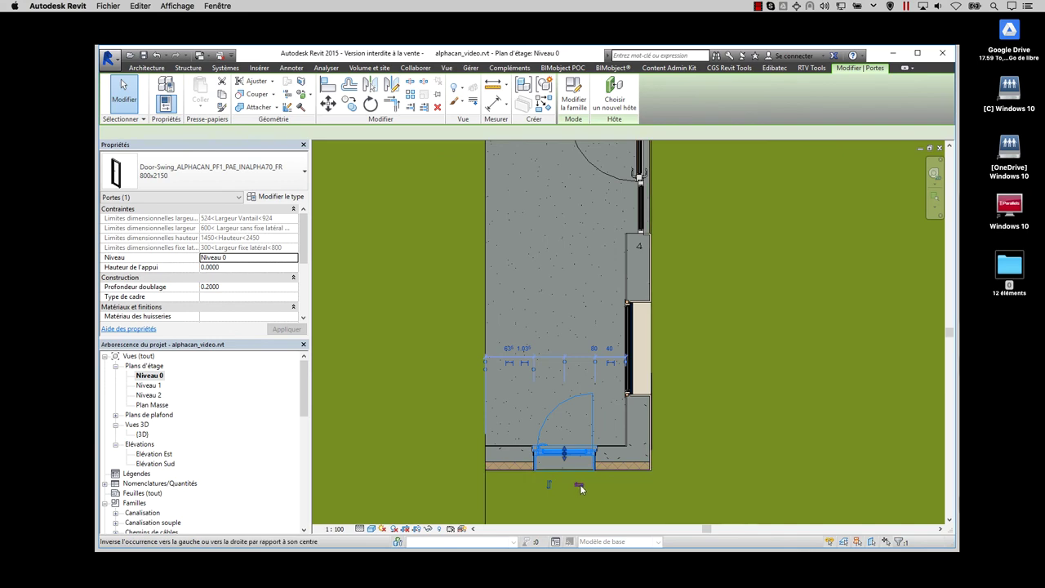
pyautogui.scroll(3, 657, 373)
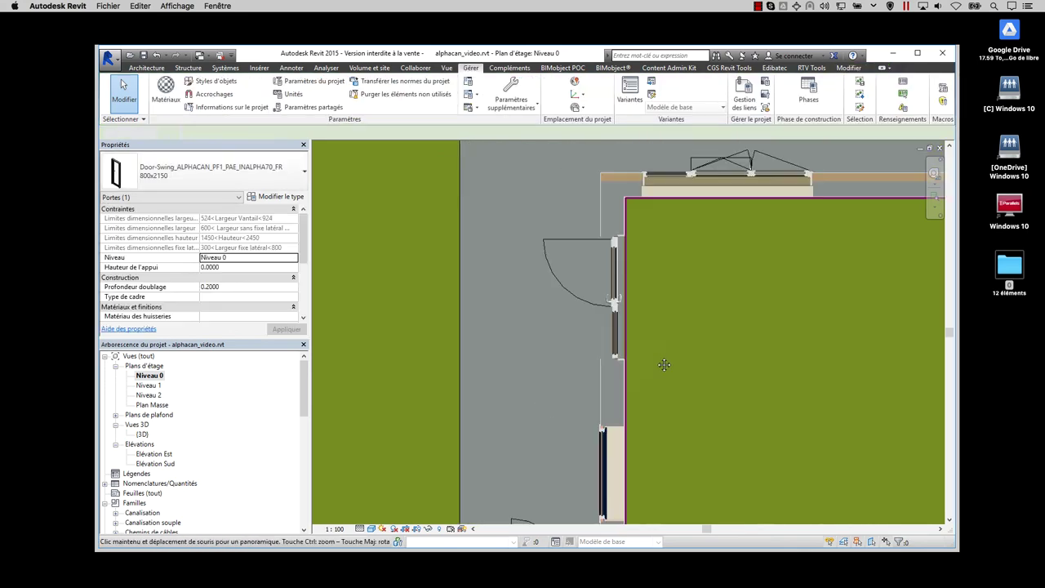
pyautogui.doubleClick(612, 327)
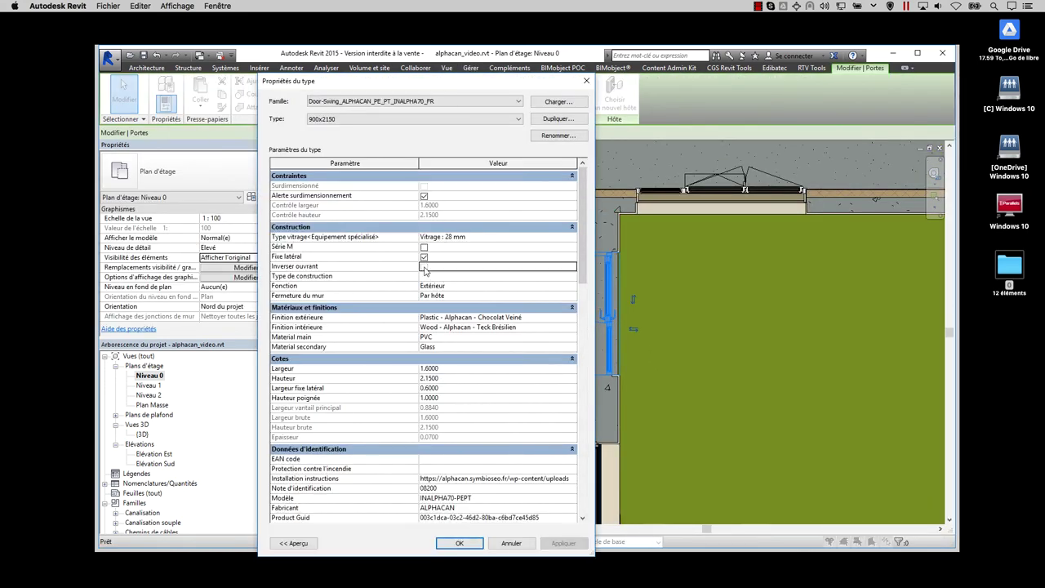
pyautogui.click(562, 543)
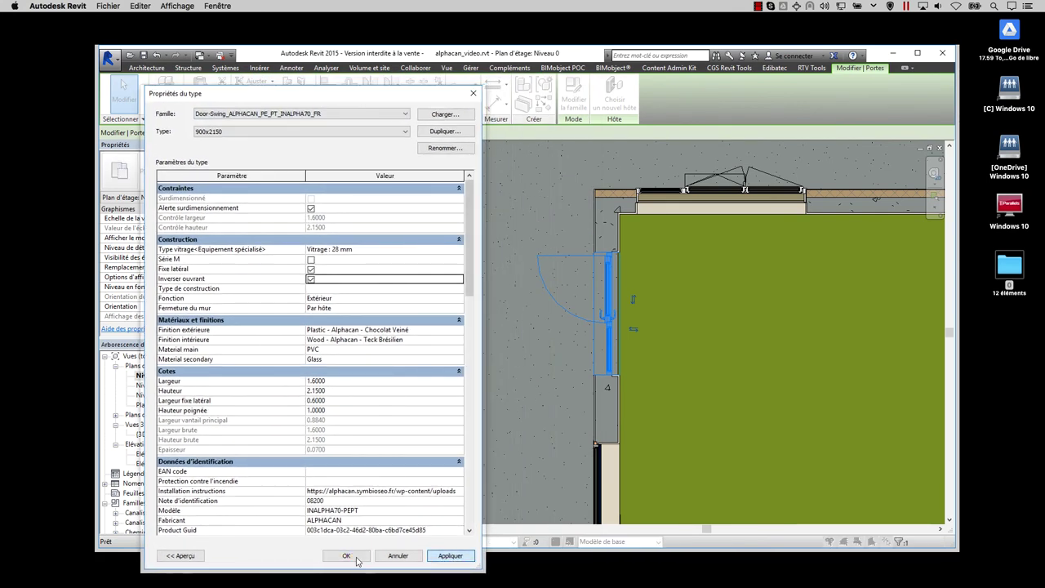
pyautogui.click(357, 560)
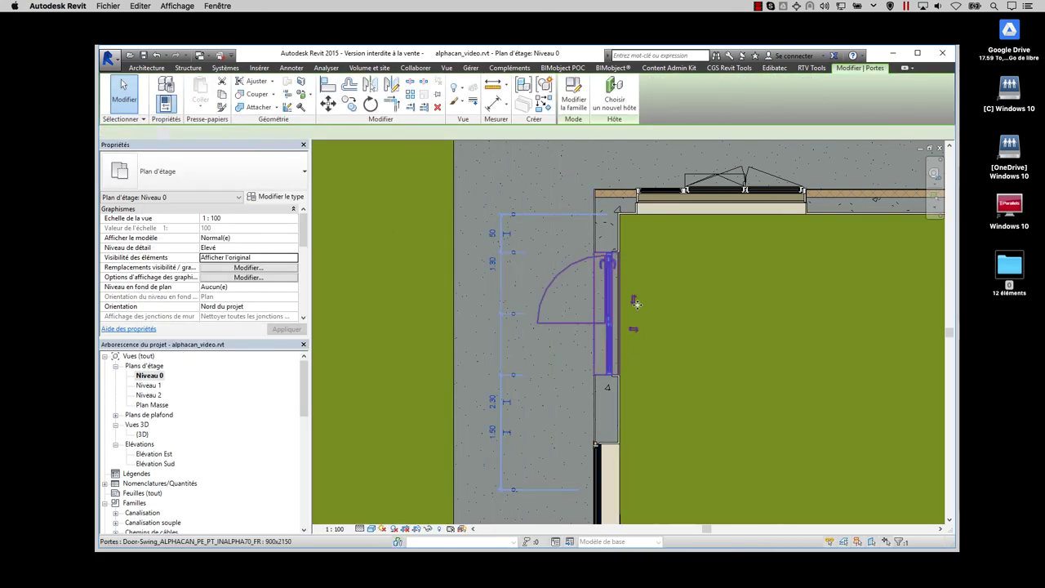
# - Flip the door's hinge side, deselect it, and return to the 3D house view
pyautogui.click(607, 327)
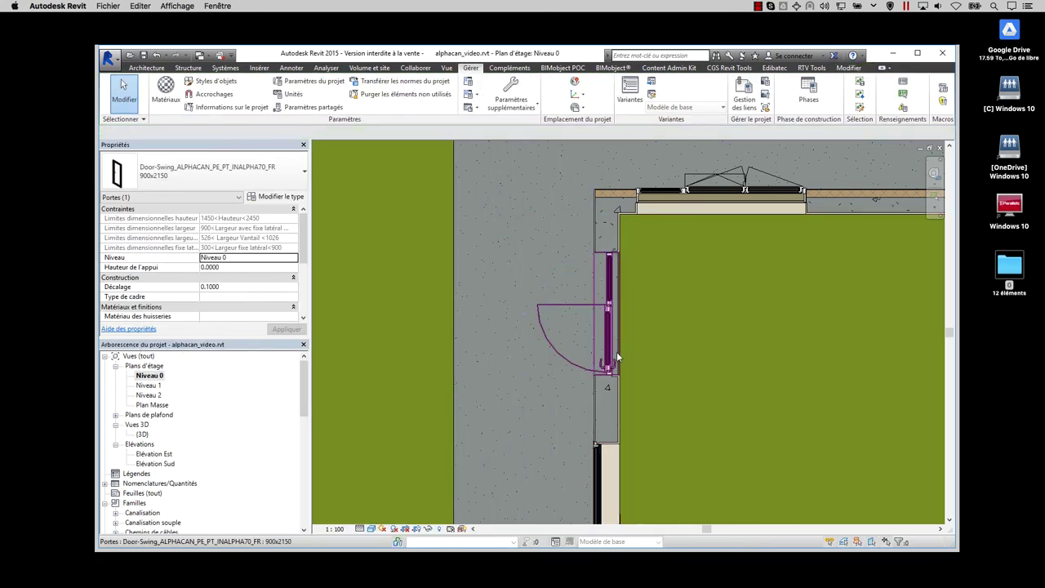
pyautogui.press('Escape')
pyautogui.moveTo(630, 327); pyautogui.dragTo(696, 374, button='middle')
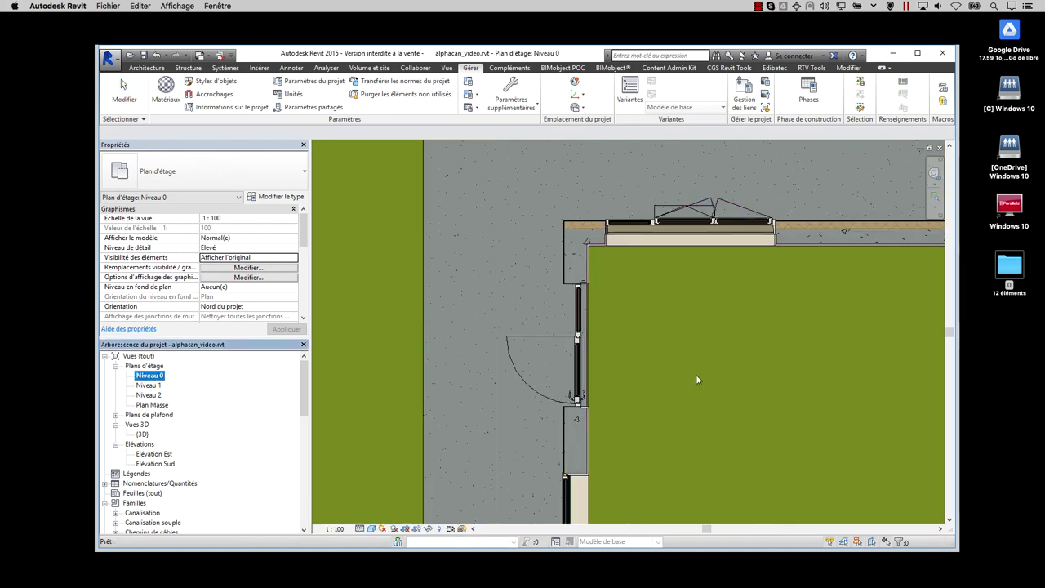
pyautogui.hotkey('ctrl', 'Tab')
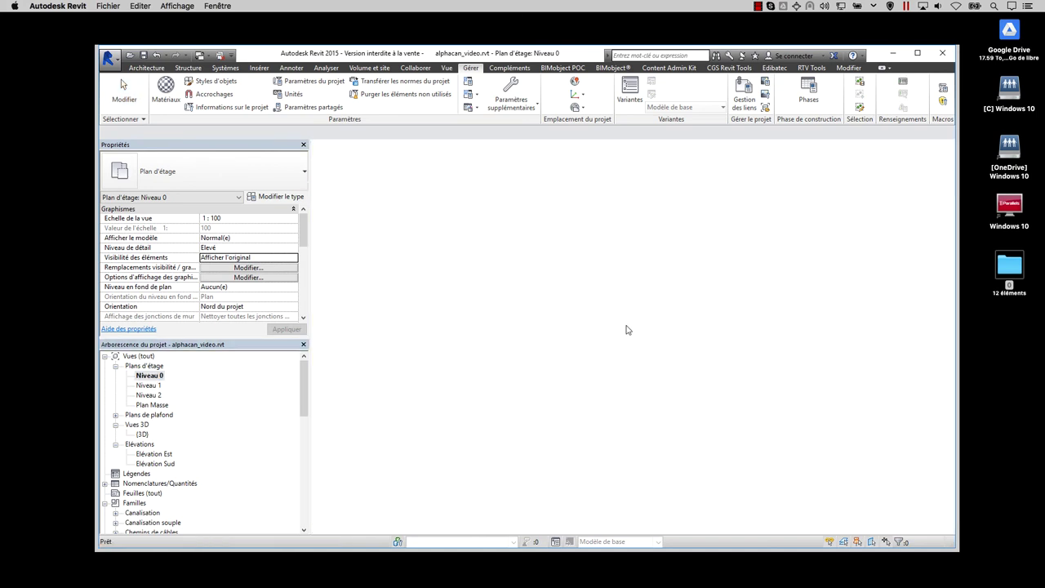
pyautogui.scroll(-2, 567, 428)
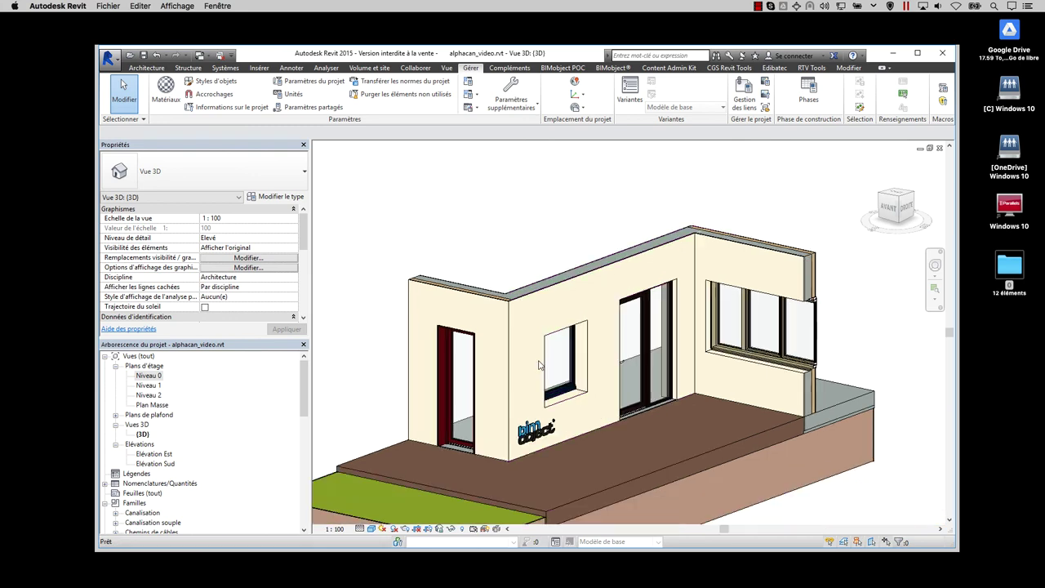
pyautogui.moveTo(431, 581)
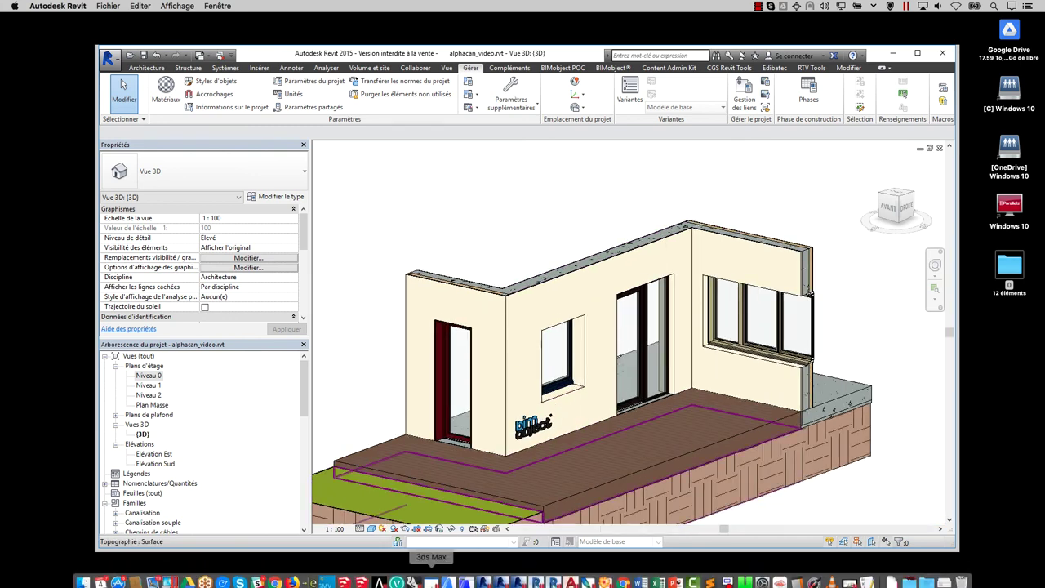
pyautogui.click(275, 577)
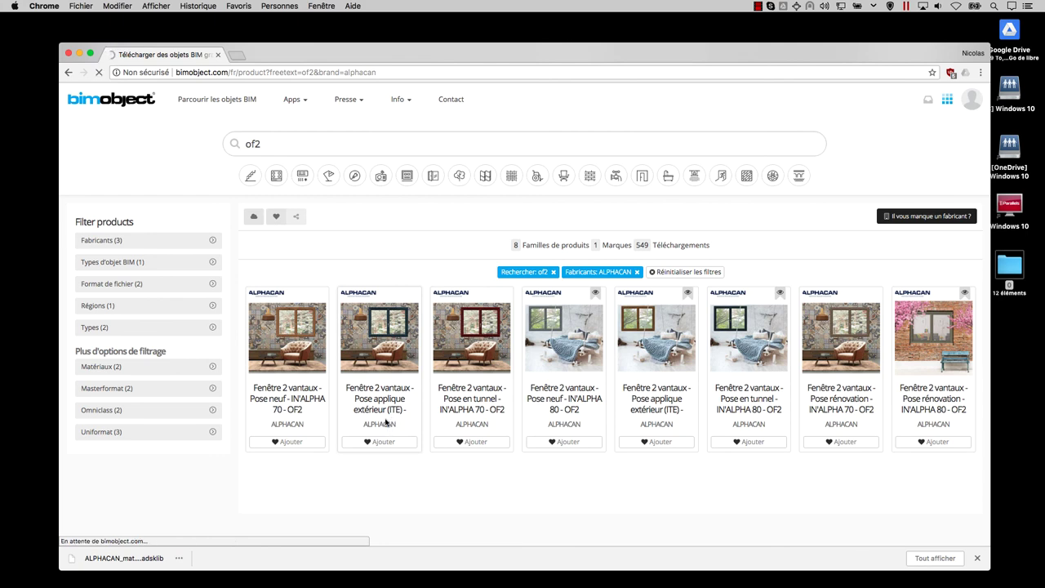
# - Scroll the BIMobject ALPHACAN page down toward its Derniers produits listing
pyautogui.scroll(-3, 670, 292)
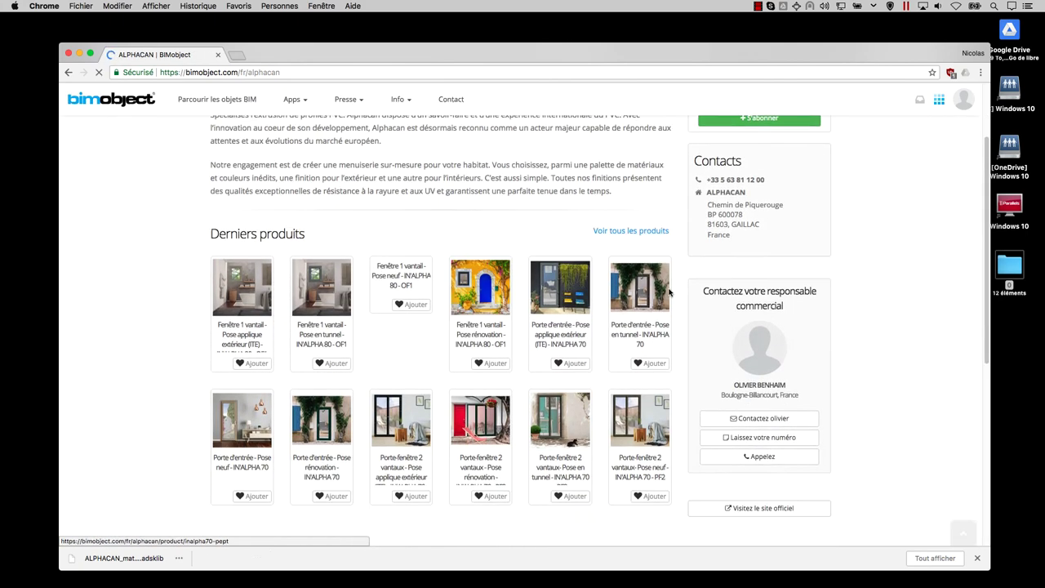